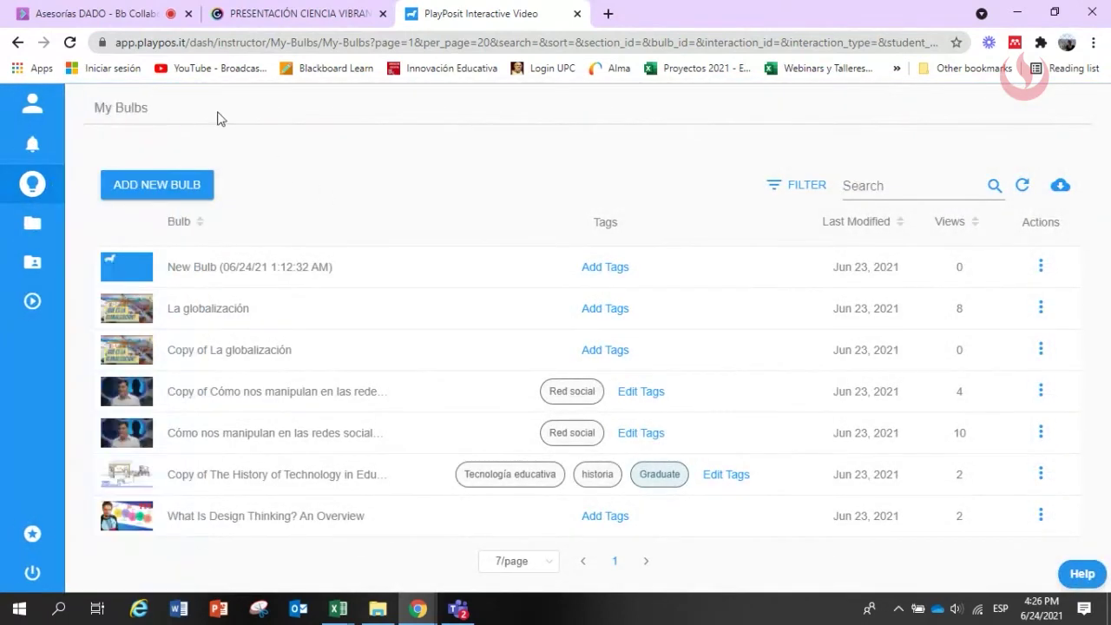
pyautogui.moveTo(96, 193)
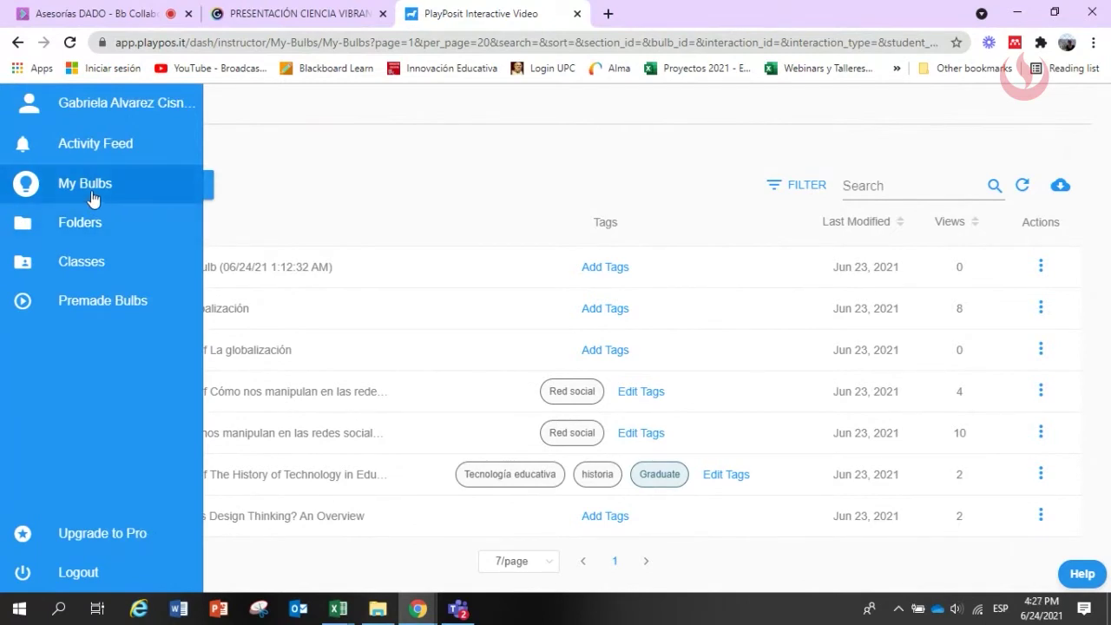
pyautogui.click(177, 191)
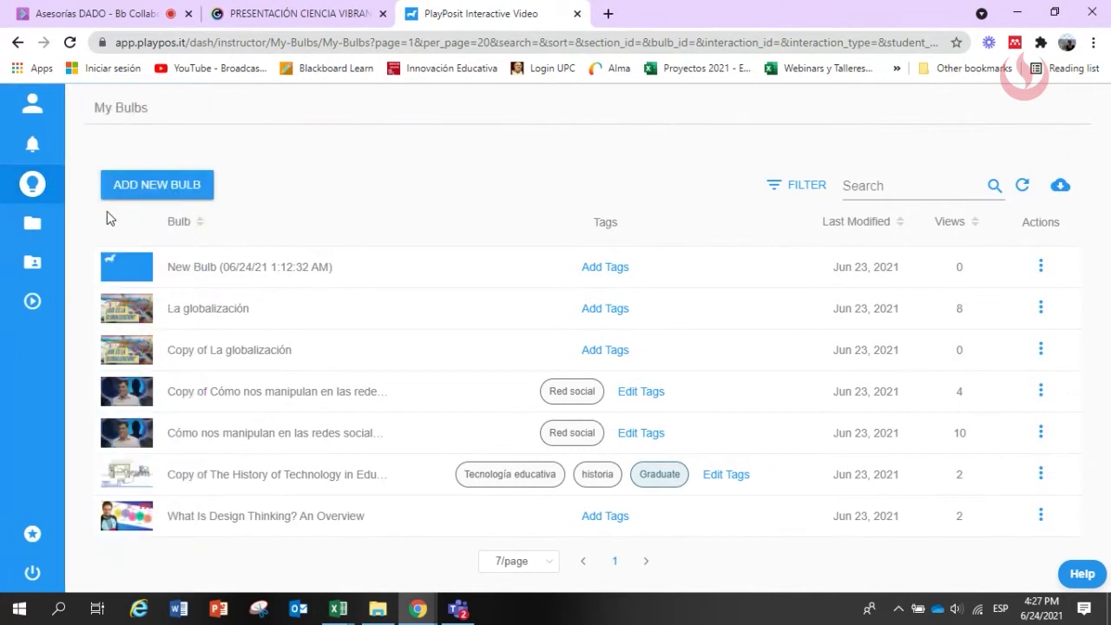
pyautogui.moveTo(26, 198)
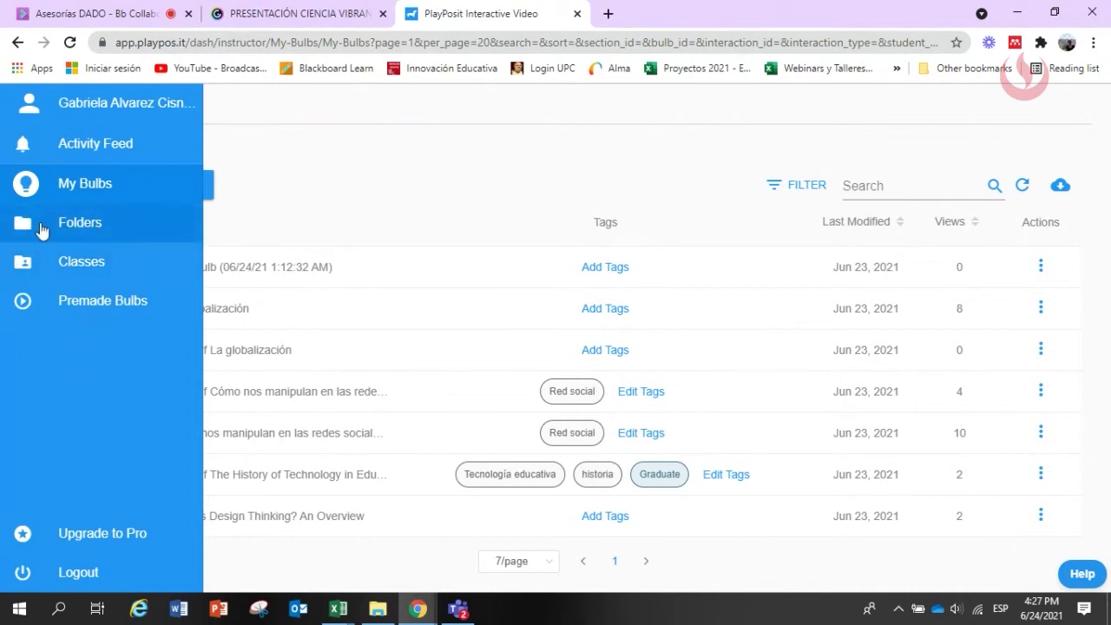
pyautogui.click(59, 267)
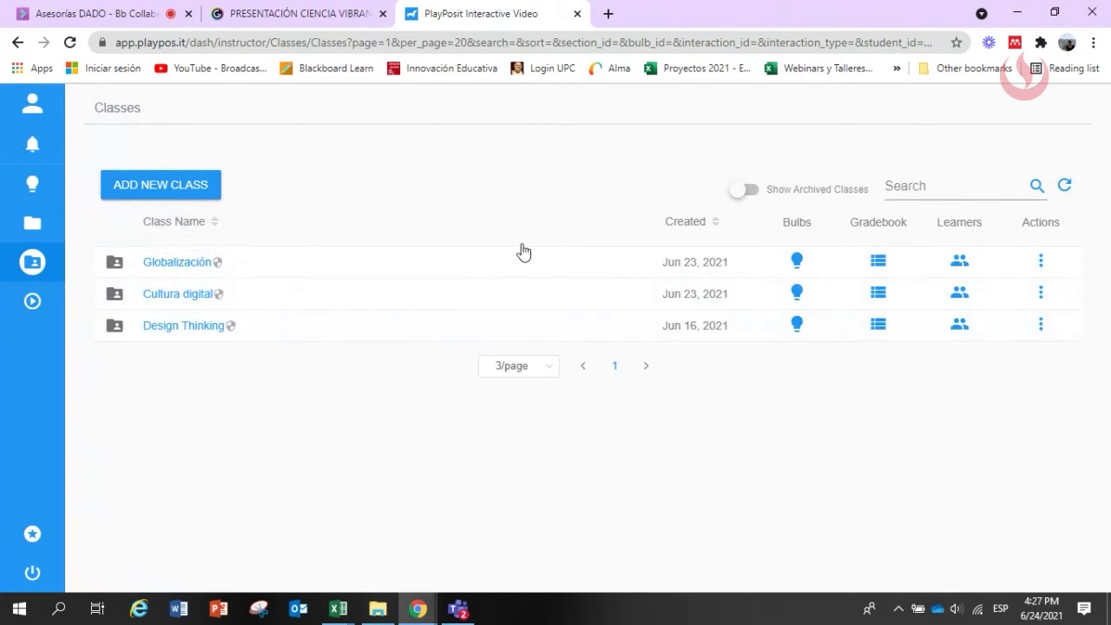
pyautogui.moveTo(20, 287)
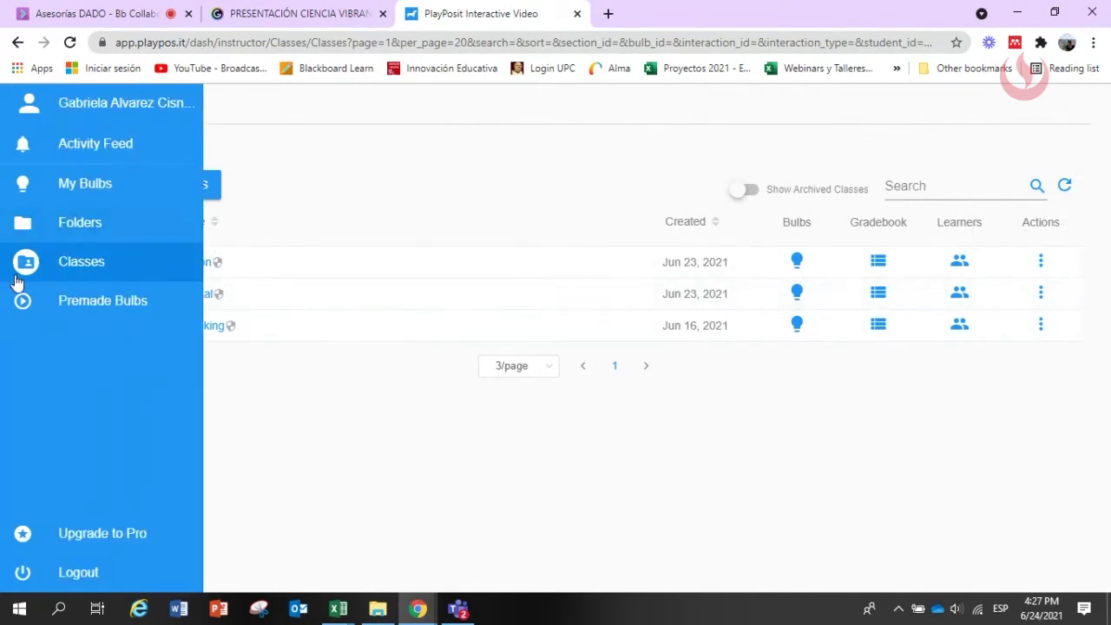
pyautogui.click(109, 196)
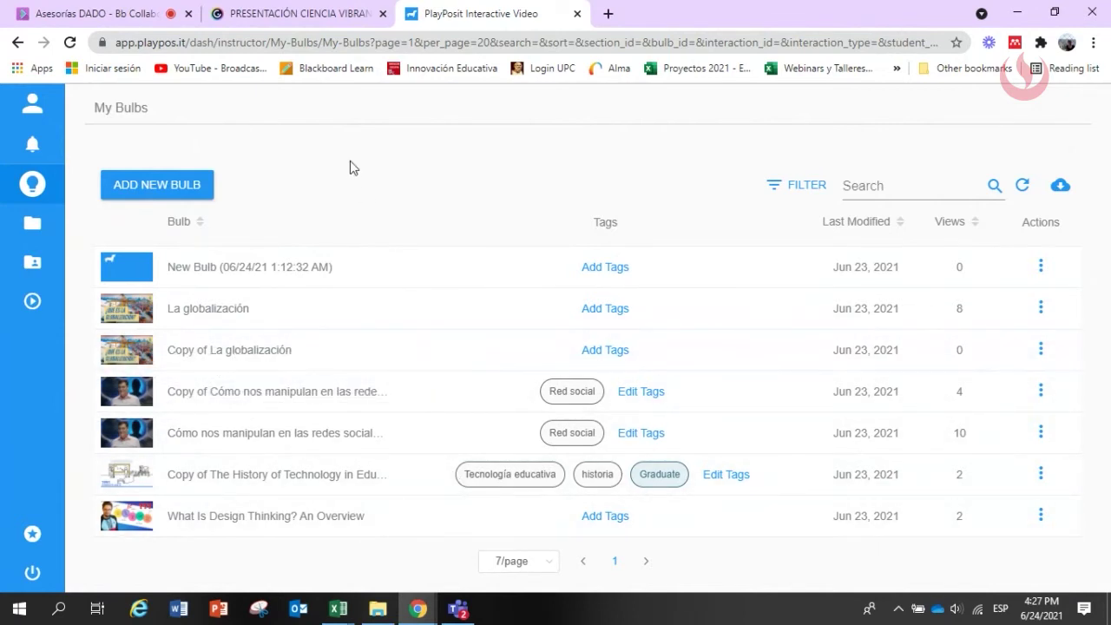
# - Start a new bulb and skip past the designer tips
pyautogui.click(146, 195)
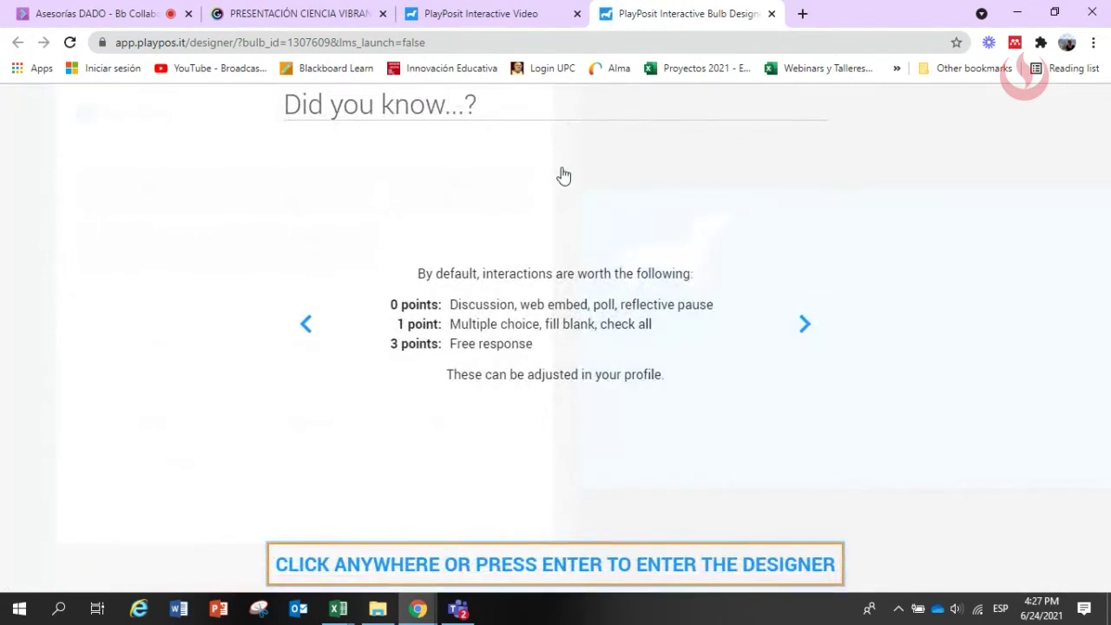
pyautogui.click(805, 323)
pyautogui.click(807, 323)
pyautogui.click(807, 323)
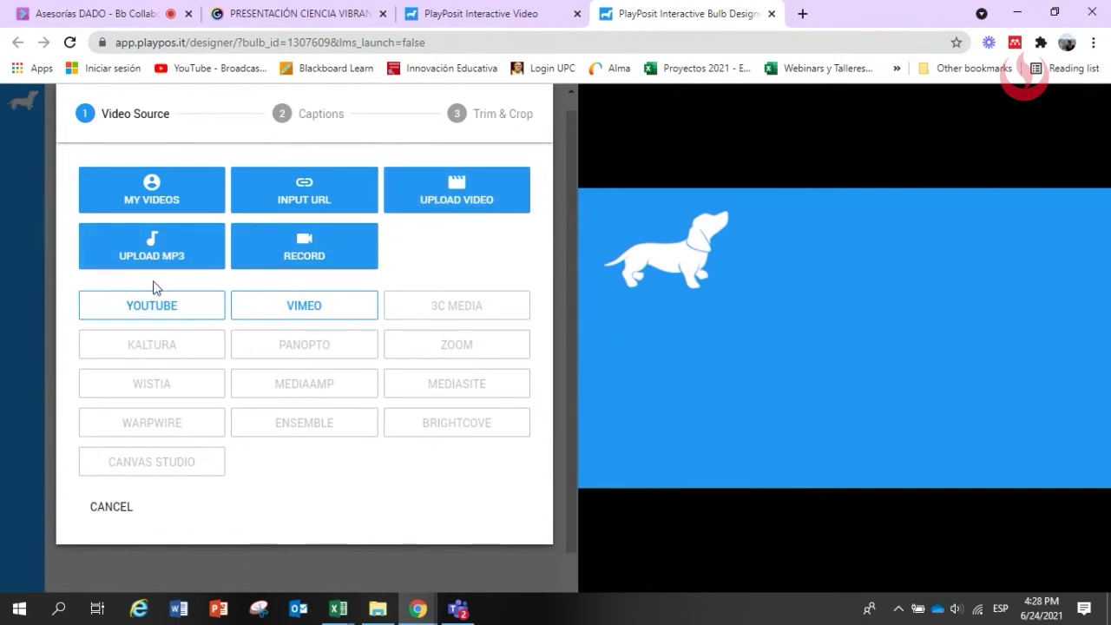
# - Try the Upload MP3 source, cancel it, and bring up the video source choices
pyautogui.click(141, 251)
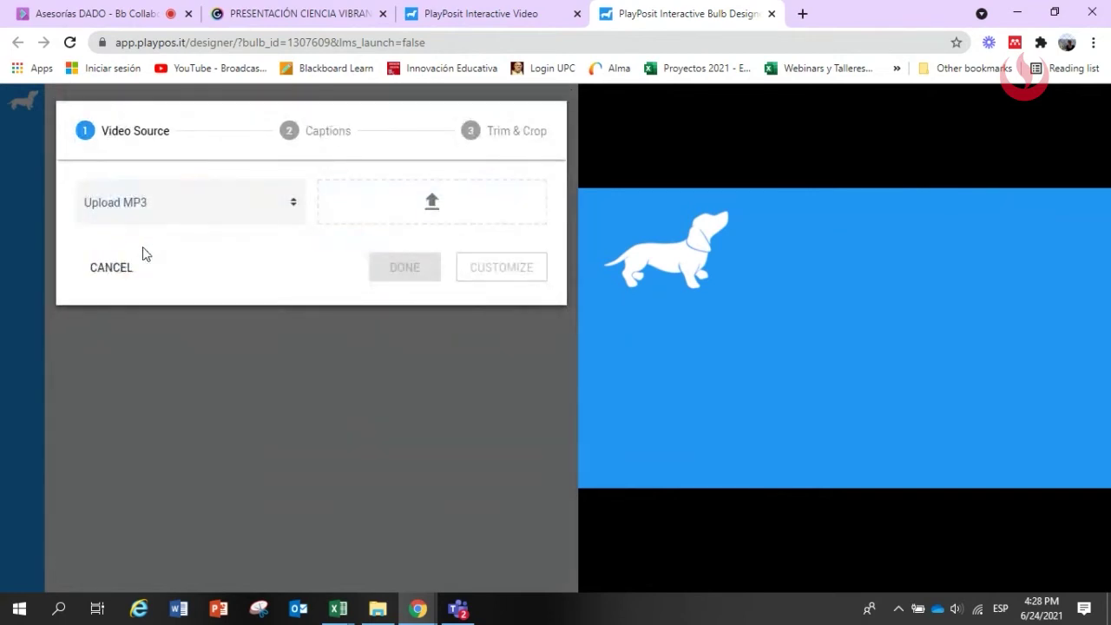
pyautogui.click(132, 269)
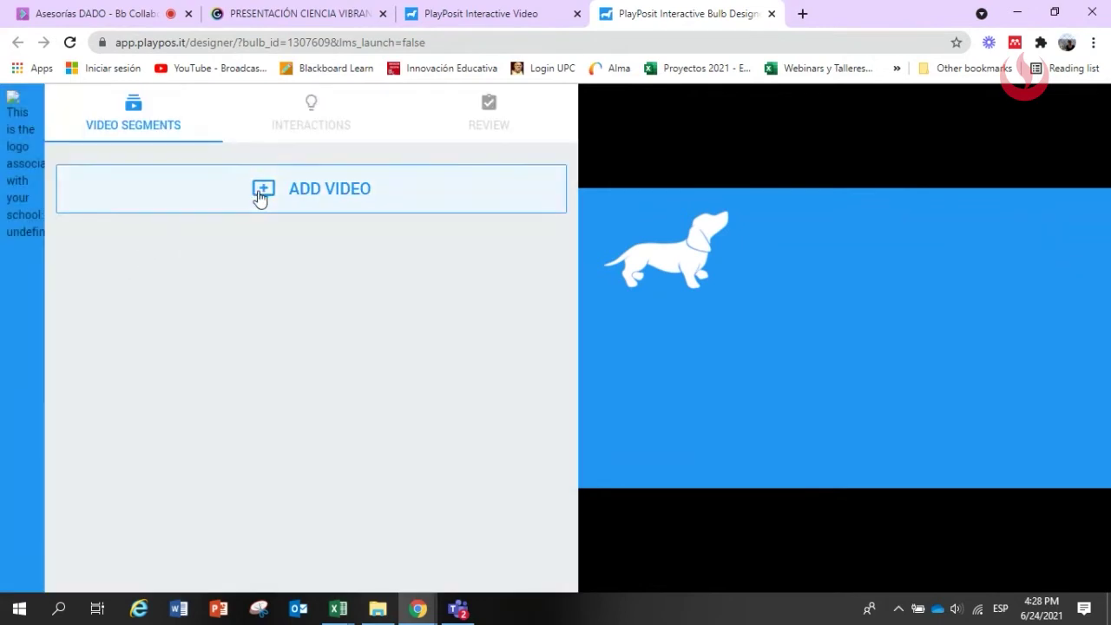
pyautogui.click(272, 202)
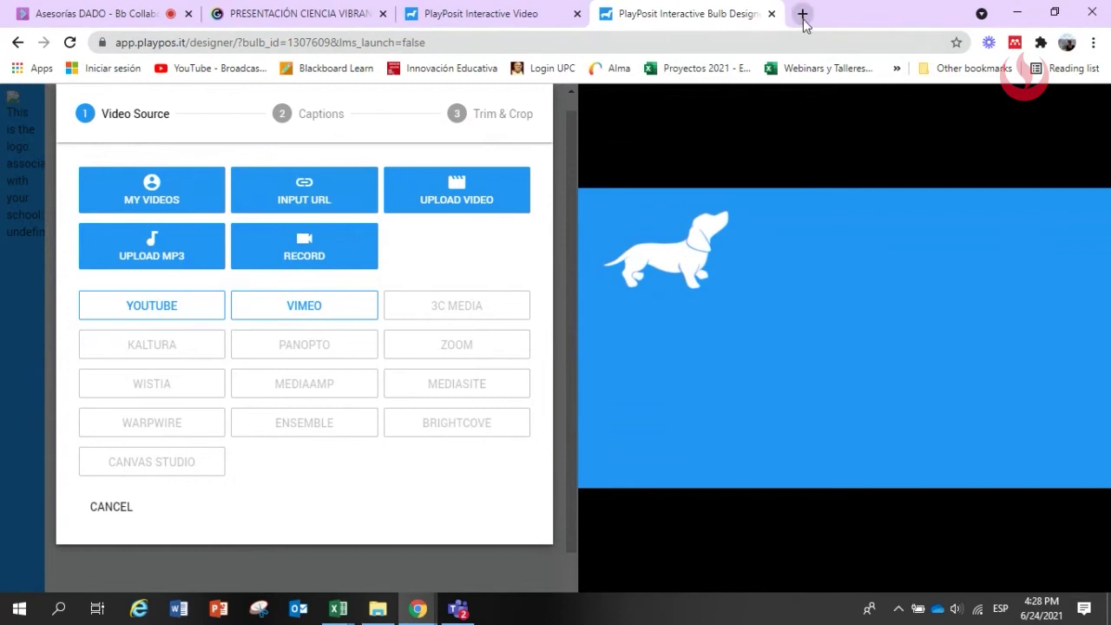
# - In a new tab, search YouTube for 'historia del peru' and browse the results
pyautogui.click(803, 15)
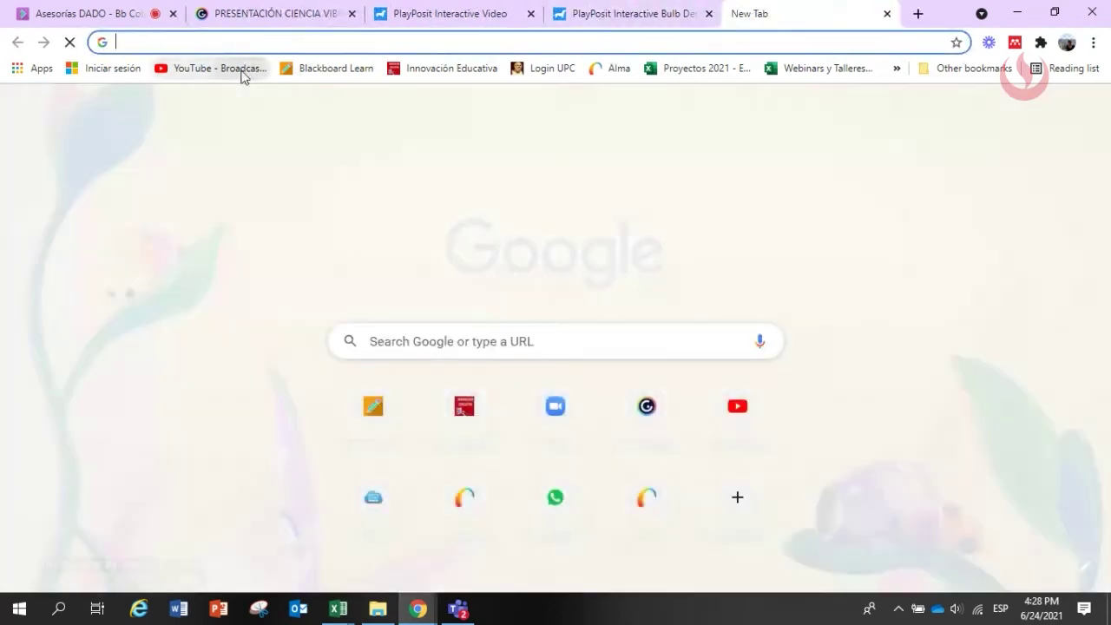
pyautogui.click(243, 73)
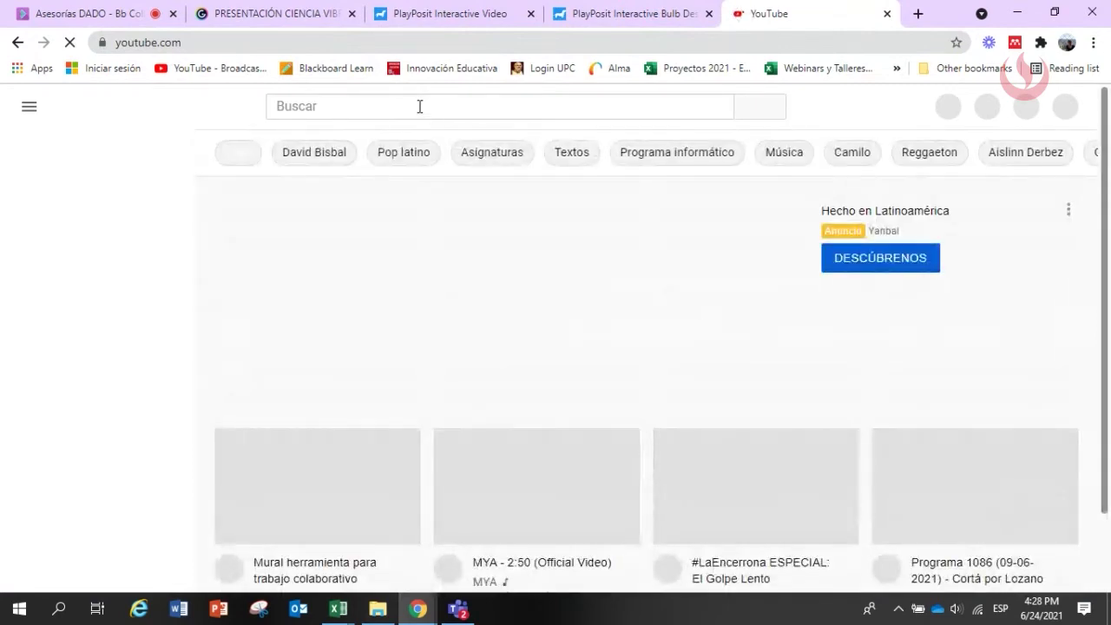
pyautogui.click(420, 106)
pyautogui.write('historia del peru')
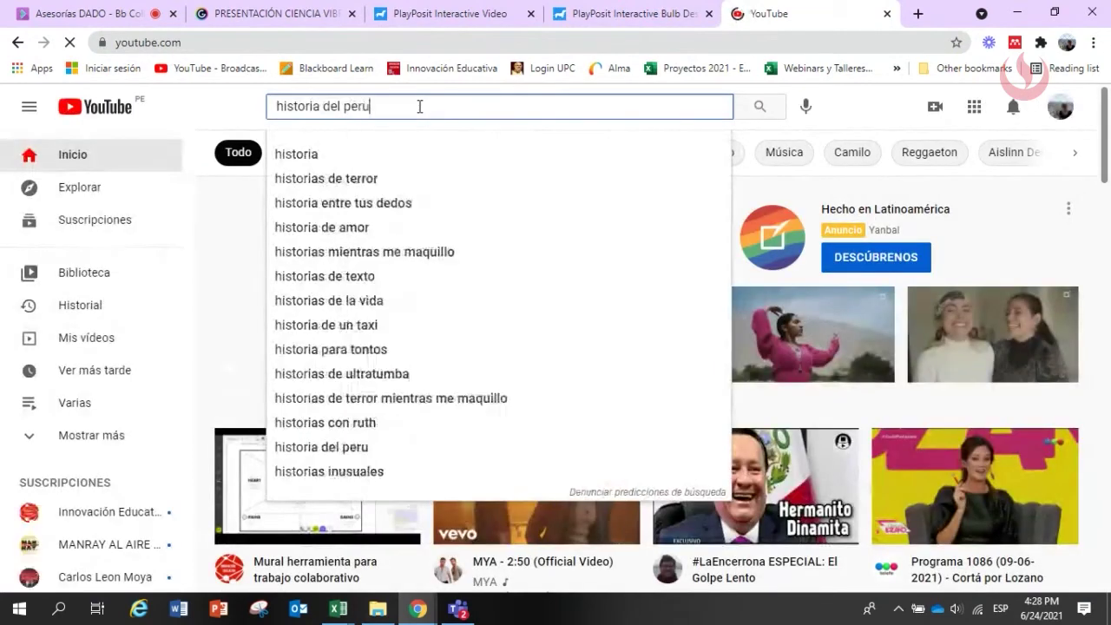
pyautogui.press('Return')
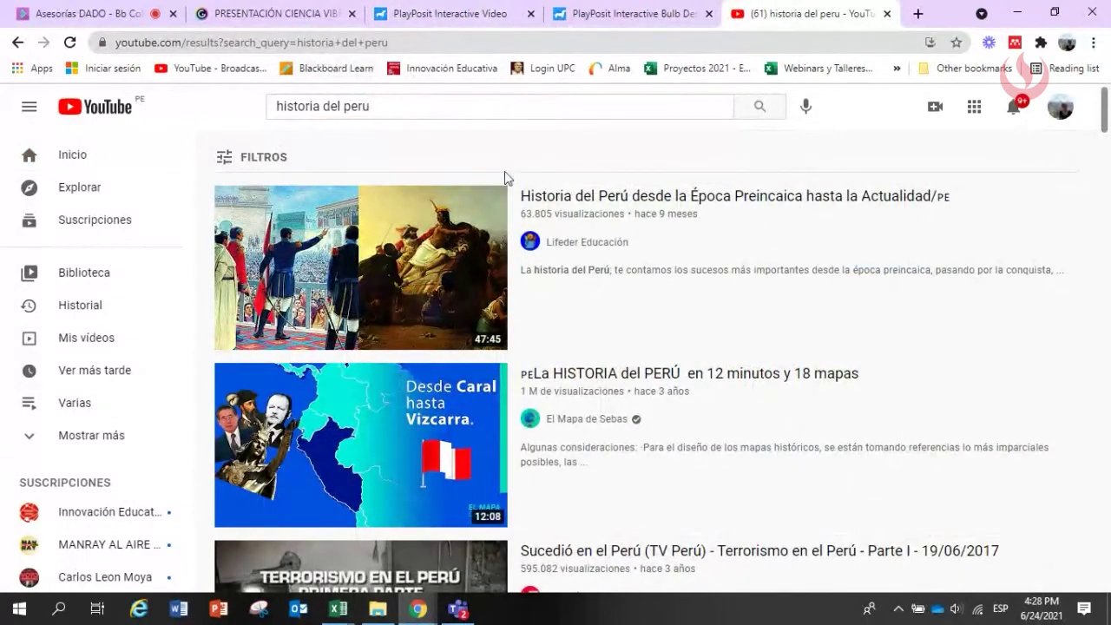
pyautogui.moveTo(492, 204)
pyautogui.scroll(-1, 493, 211)
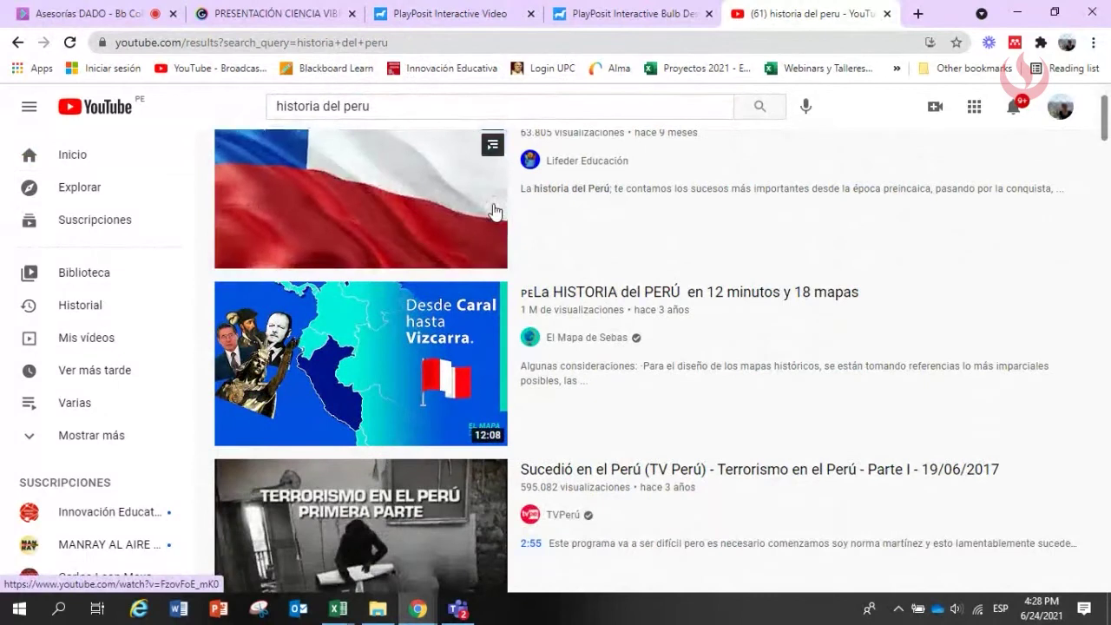
pyautogui.scroll(-1, 494, 211)
pyautogui.scroll(-1, 493, 211)
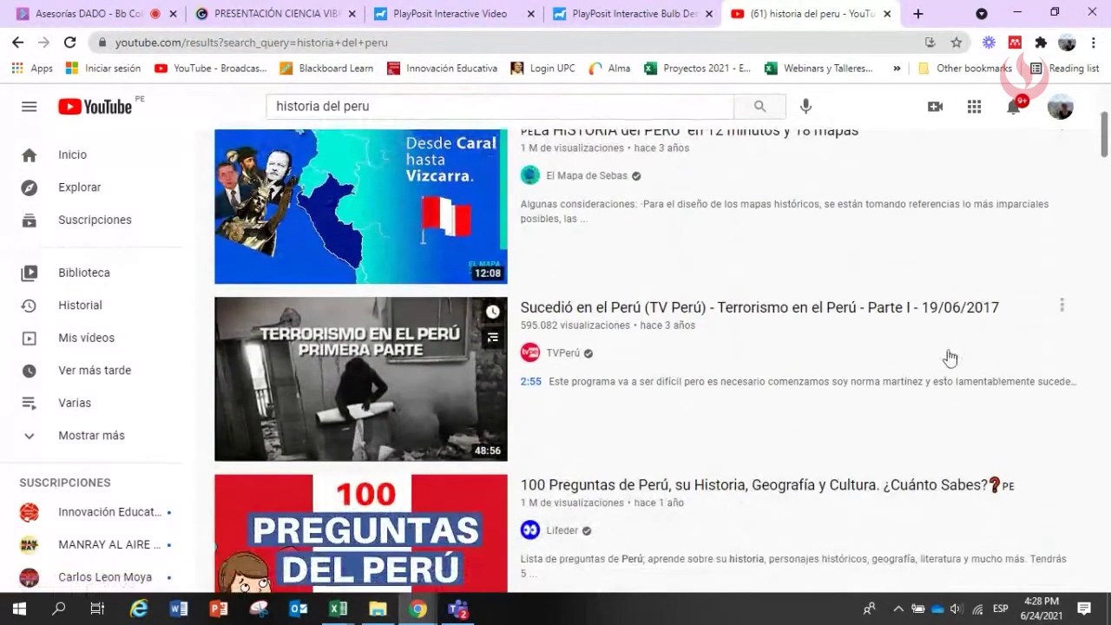
pyautogui.scroll(3, 946, 360)
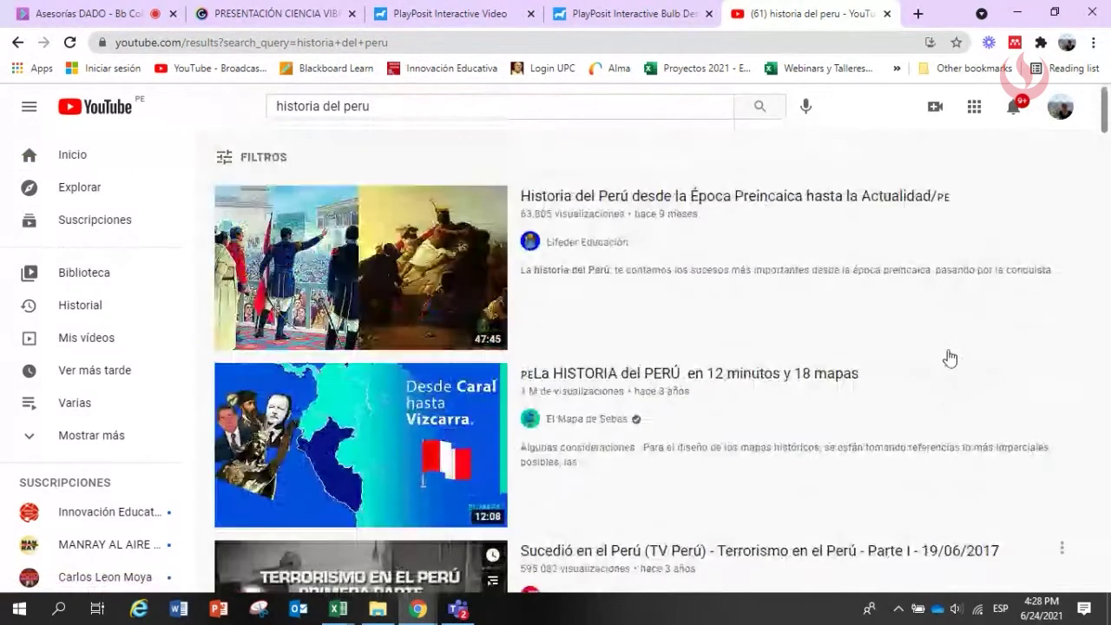
# - Copy the share link of the first result and return to the bulb designer
pyautogui.click(648, 202)
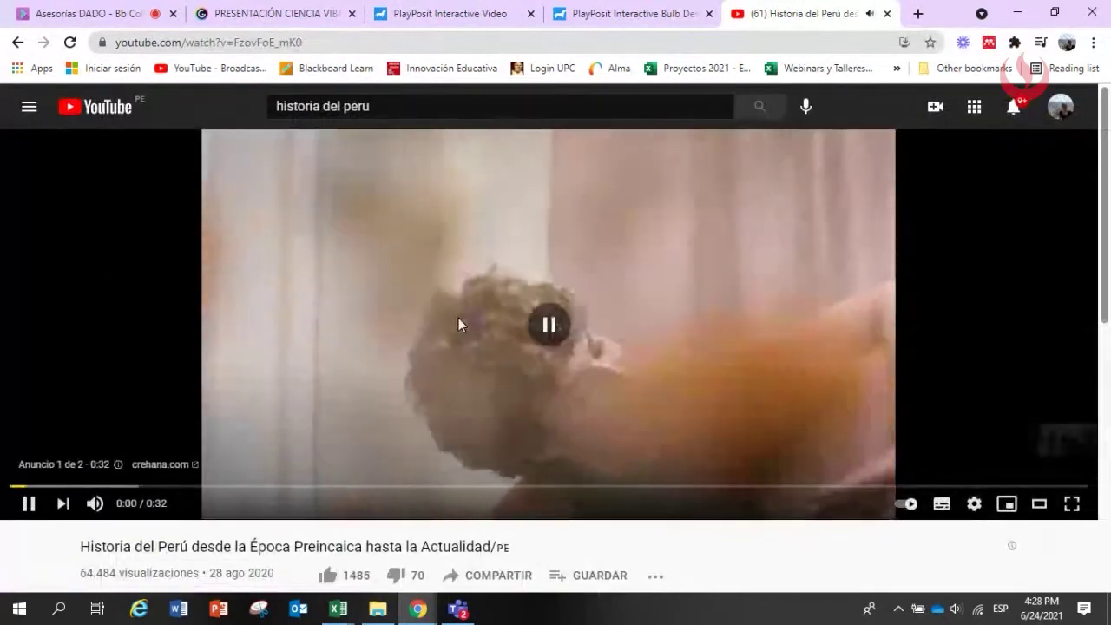
pyautogui.scroll(-5, 443, 338)
pyautogui.scroll(1, 442, 345)
pyautogui.click(485, 263)
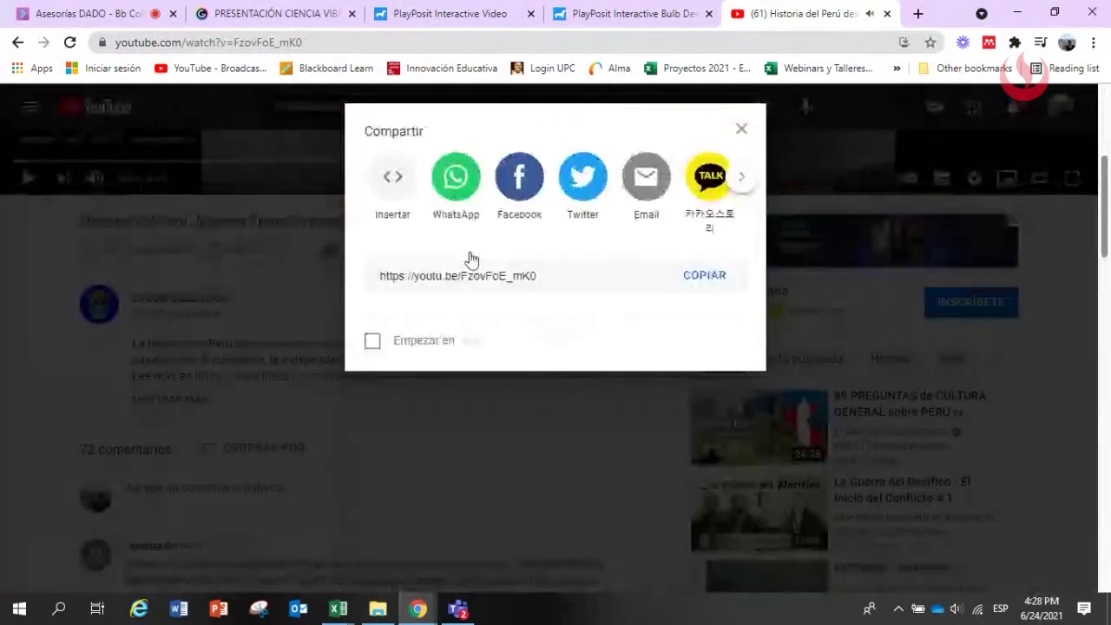
pyautogui.click(689, 378)
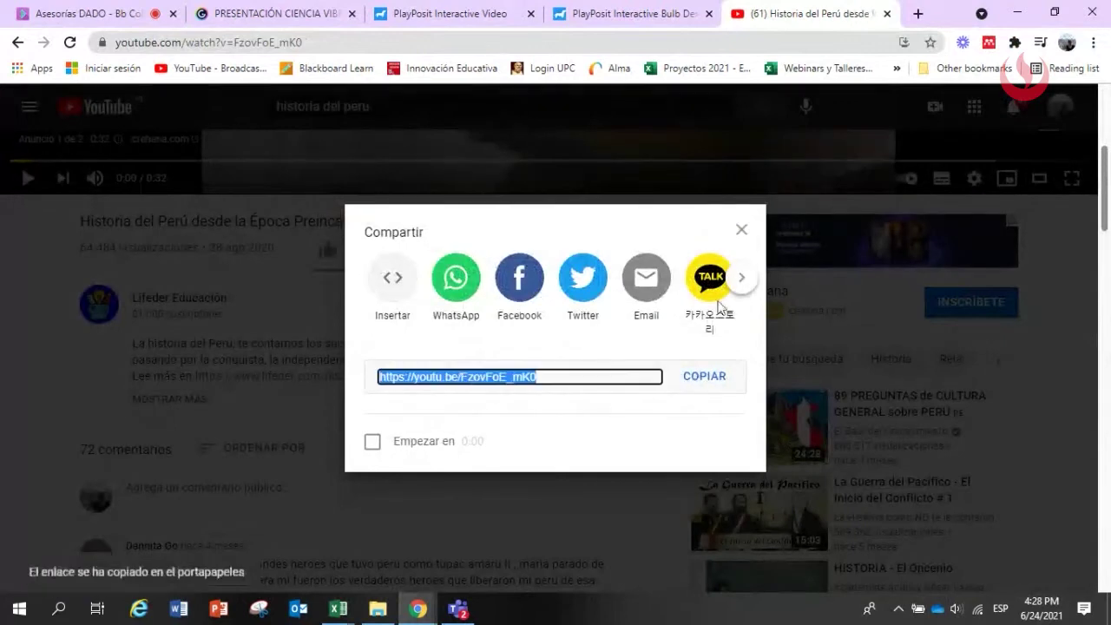
pyautogui.click(743, 230)
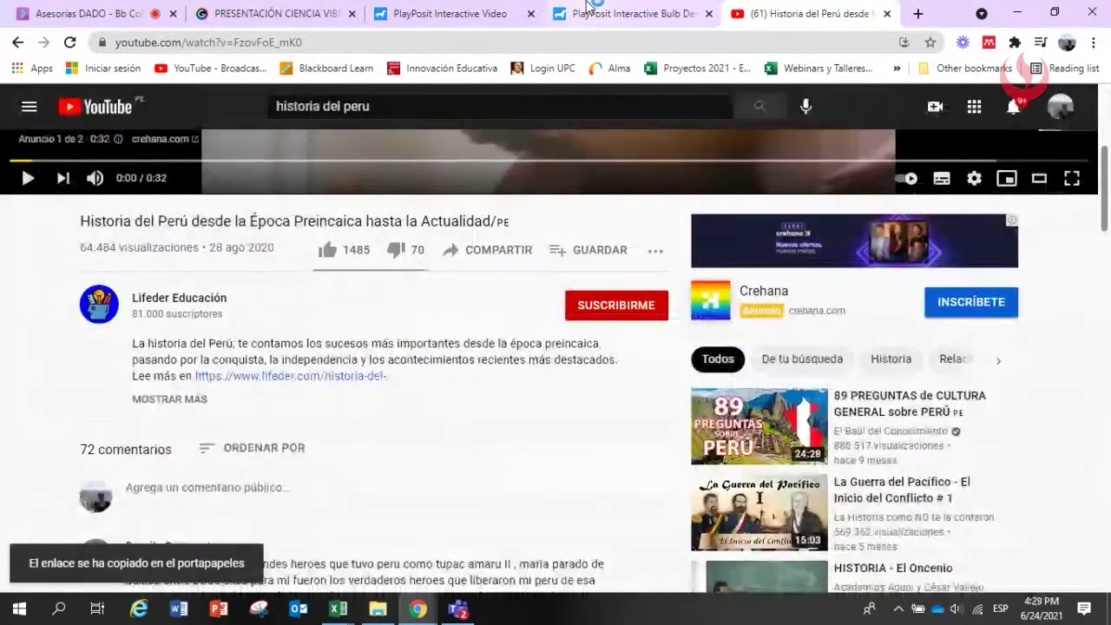
pyautogui.click(597, 13)
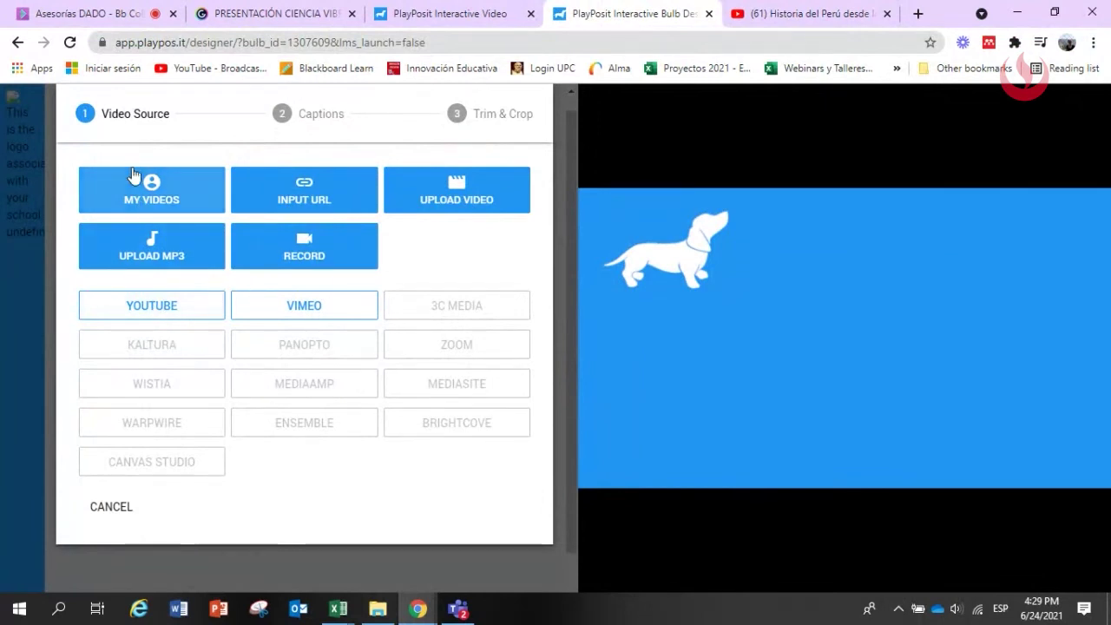
# - Search YouTube from the designer for 'historia del peru' and pick 'La HISTORIA del PERÚ en 12 minutos y 18 mapas'
pyautogui.click(148, 306)
pyautogui.click(392, 202)
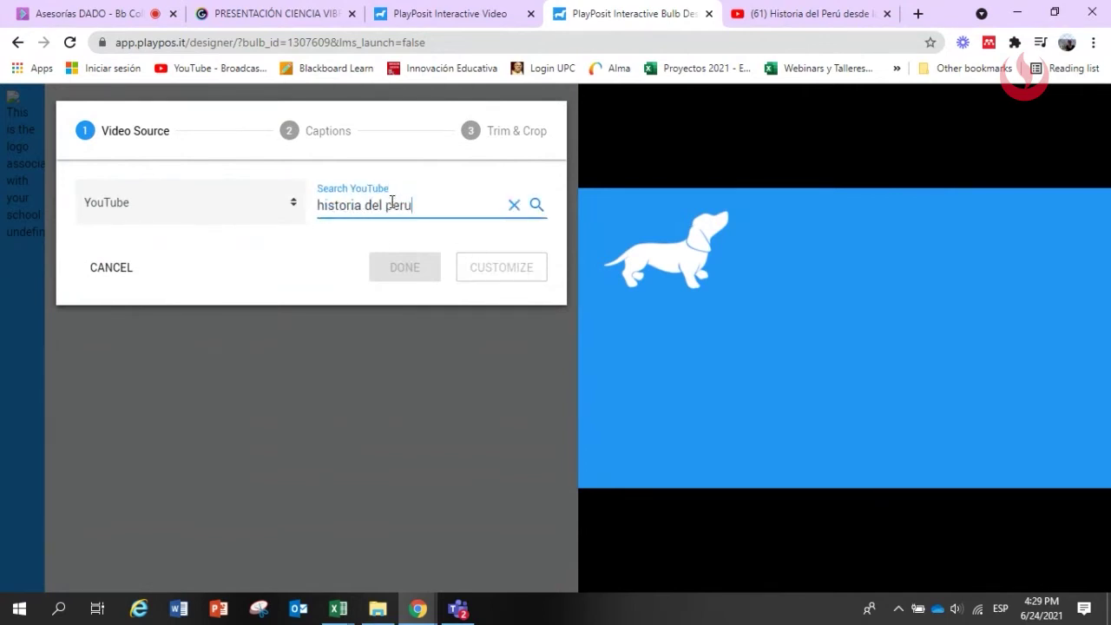
pyautogui.write('historia del peru')
pyautogui.click(536, 206)
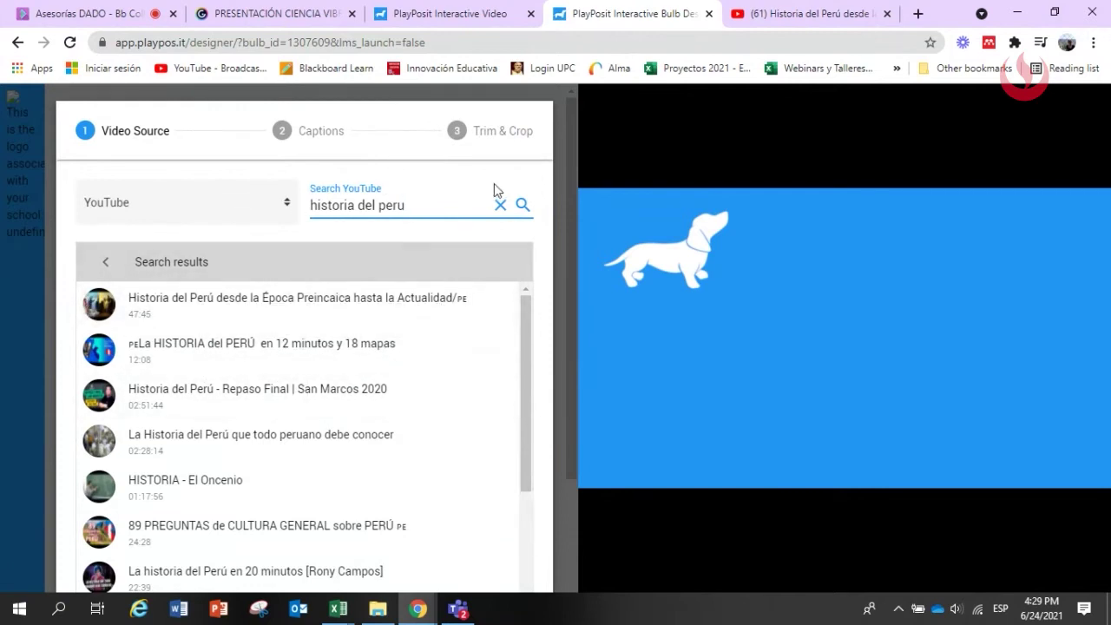
pyautogui.scroll(-3, 338, 353)
pyautogui.scroll(3, 338, 351)
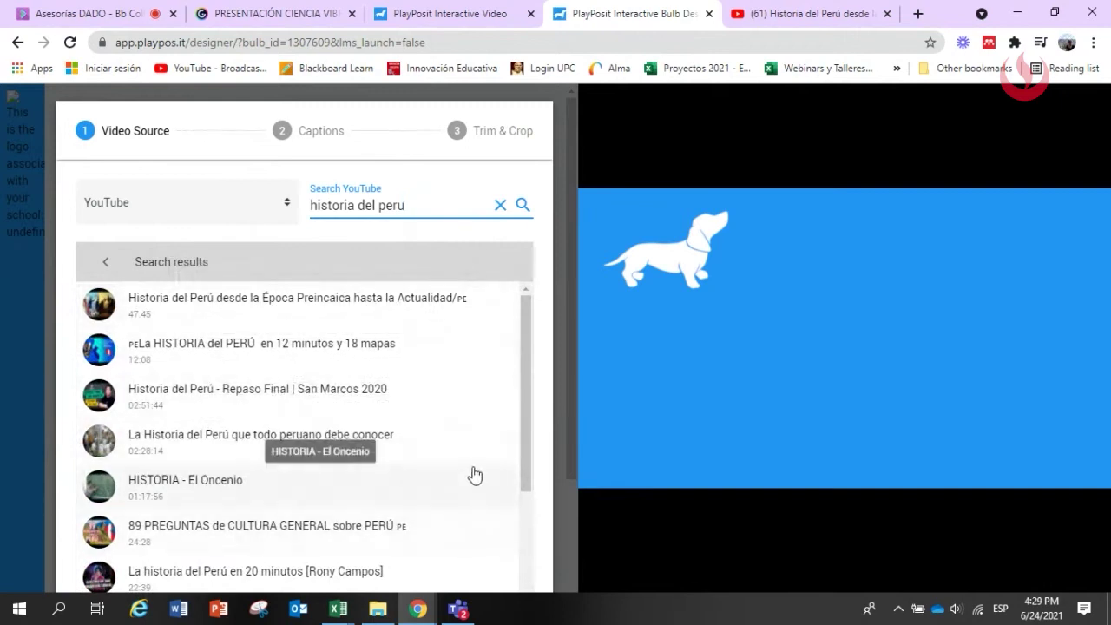
pyautogui.scroll(-3, 417, 477)
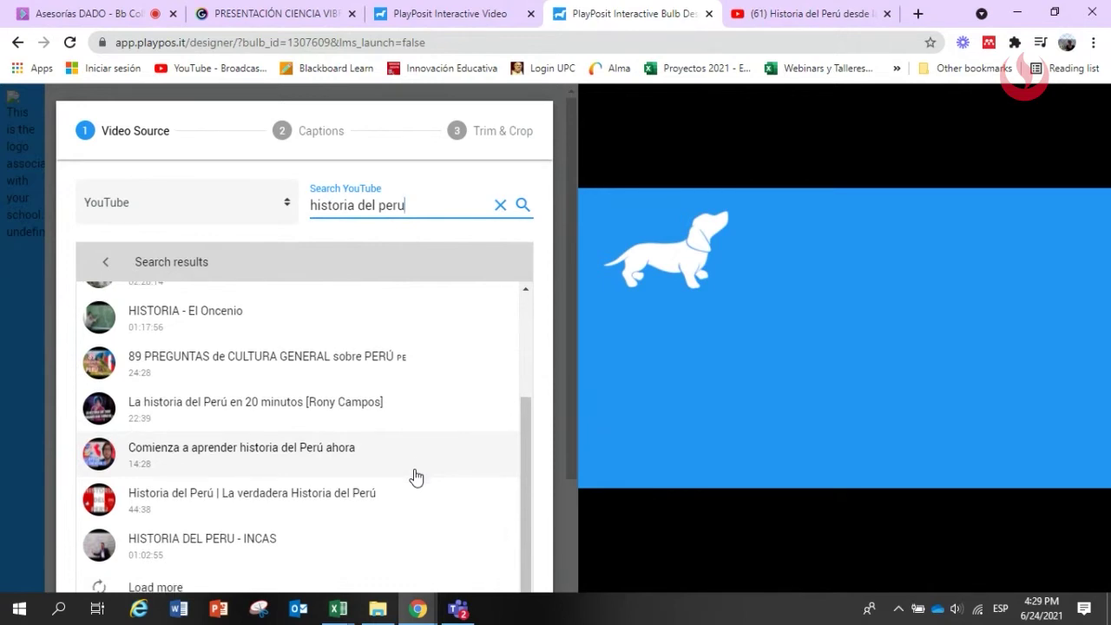
pyautogui.scroll(3, 417, 477)
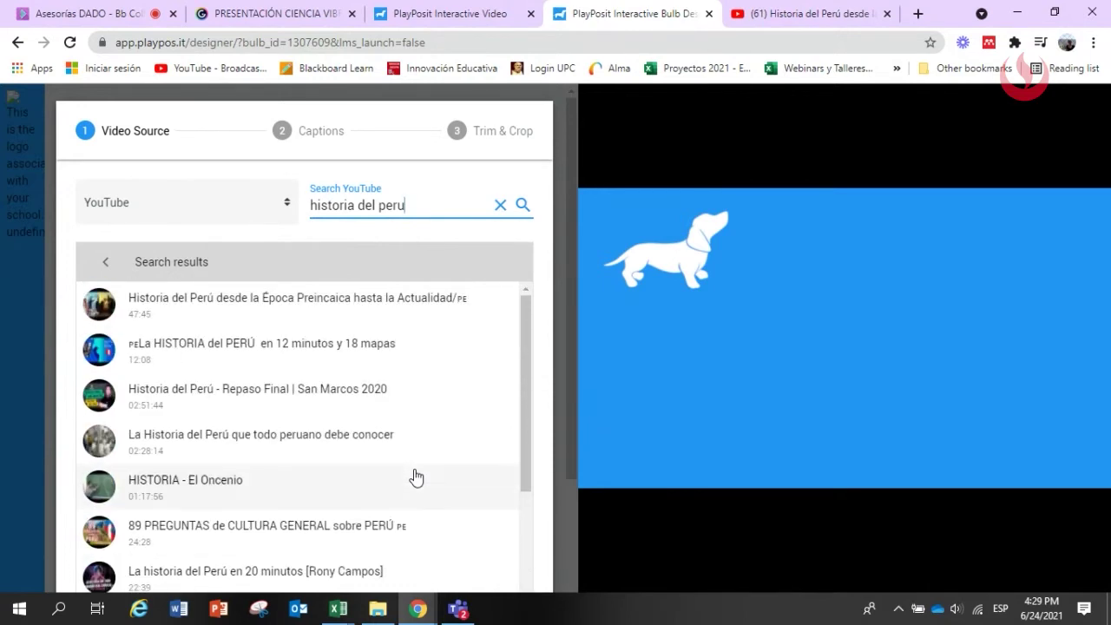
pyautogui.click(174, 357)
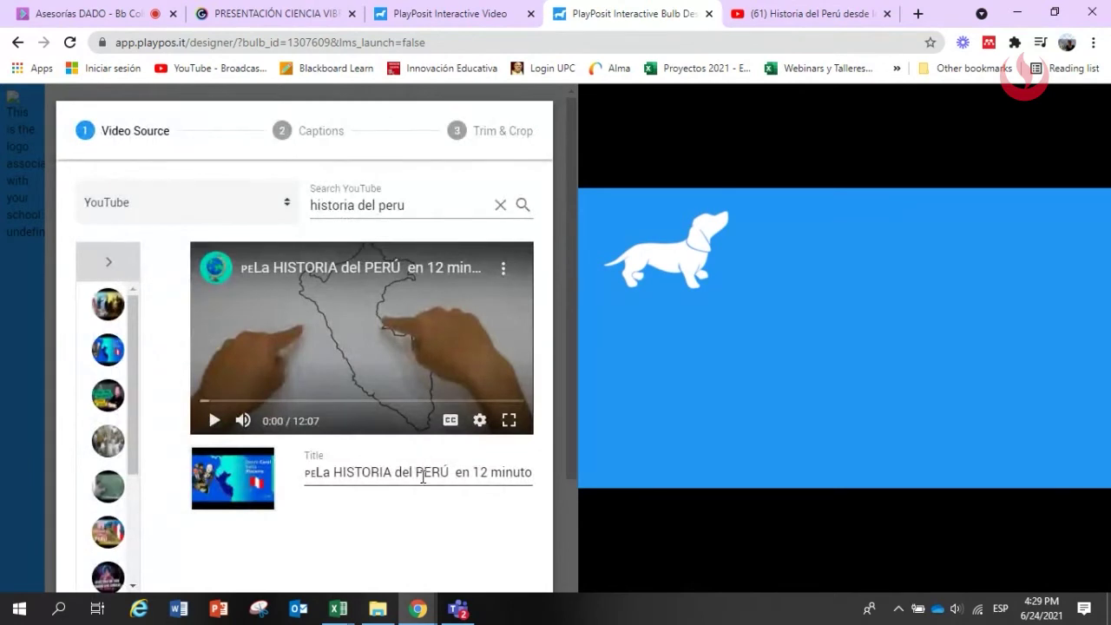
# - Replace the video title with 'La historia del Perú'
pyautogui.click(335, 471)
pyautogui.tripleClick(339, 472)
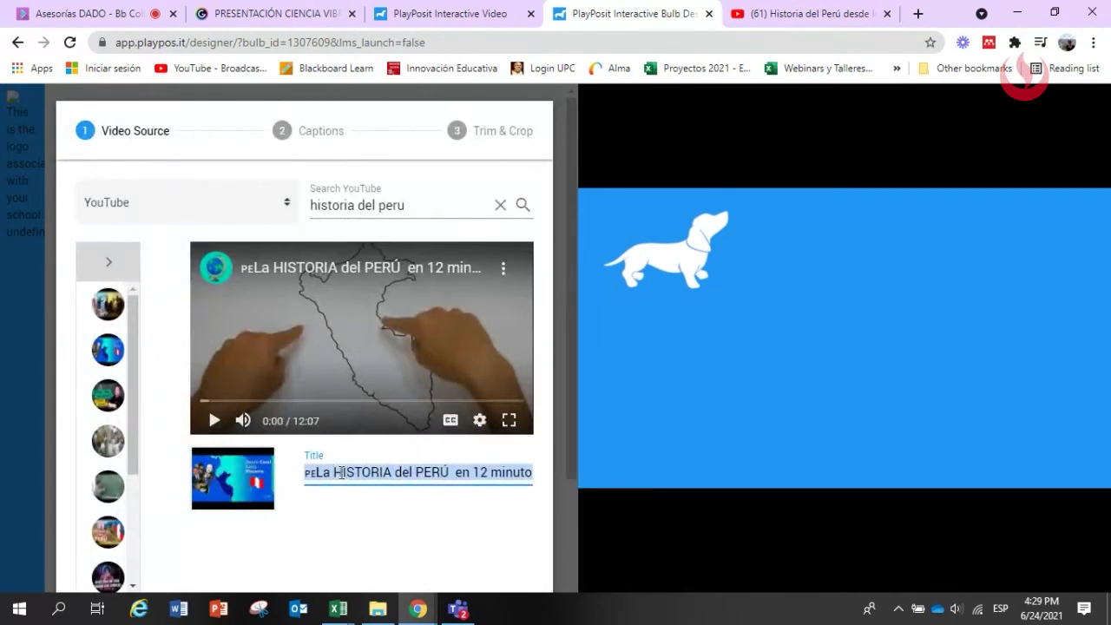
pyautogui.write('La historia del Perú')
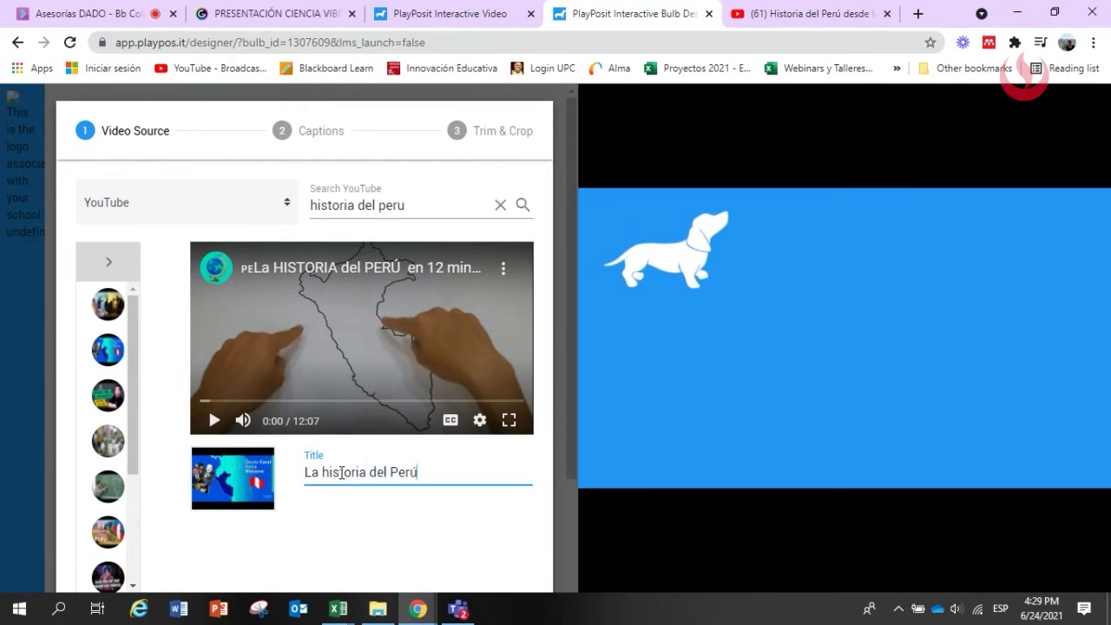
# - Add the video and skip the Captions step to reach Trim & Crop
pyautogui.scroll(-3, 547, 504)
pyautogui.click(440, 437)
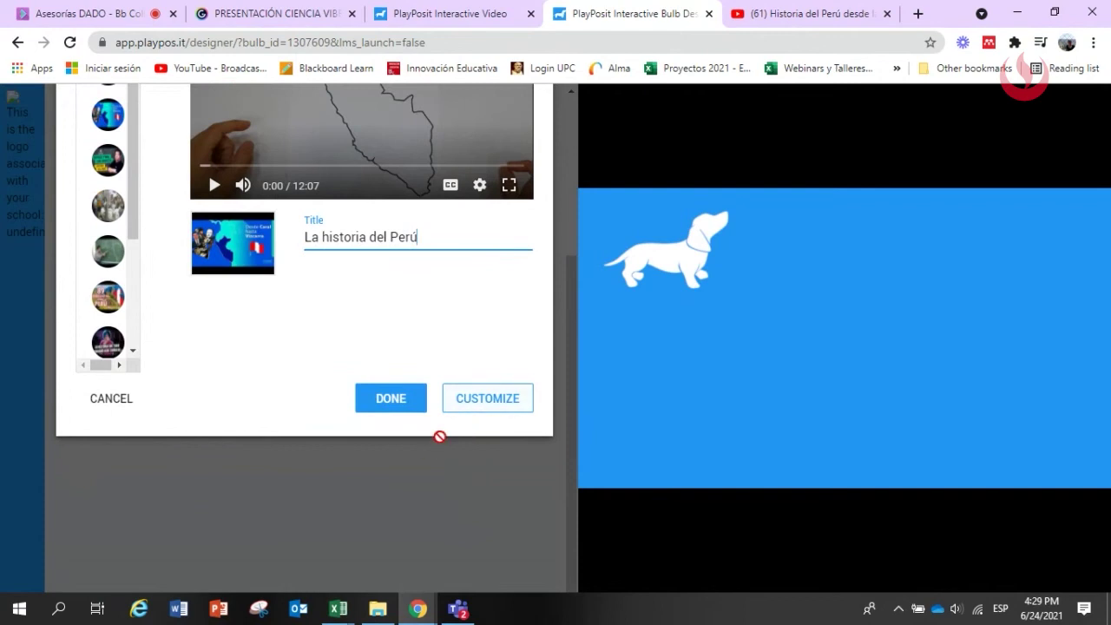
pyautogui.click(471, 408)
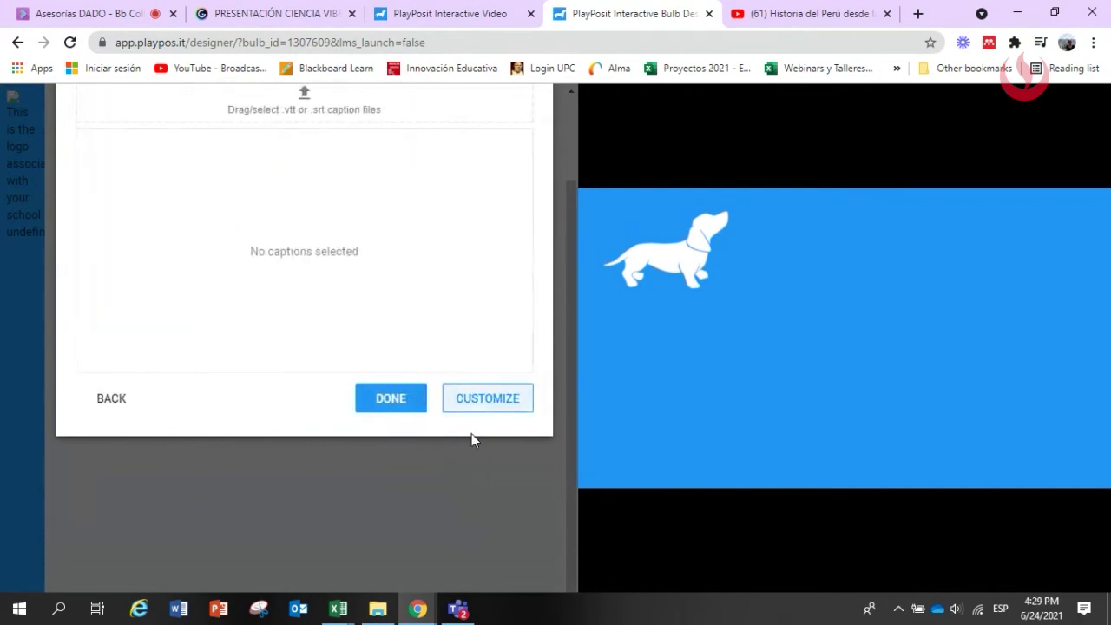
pyautogui.click(473, 505)
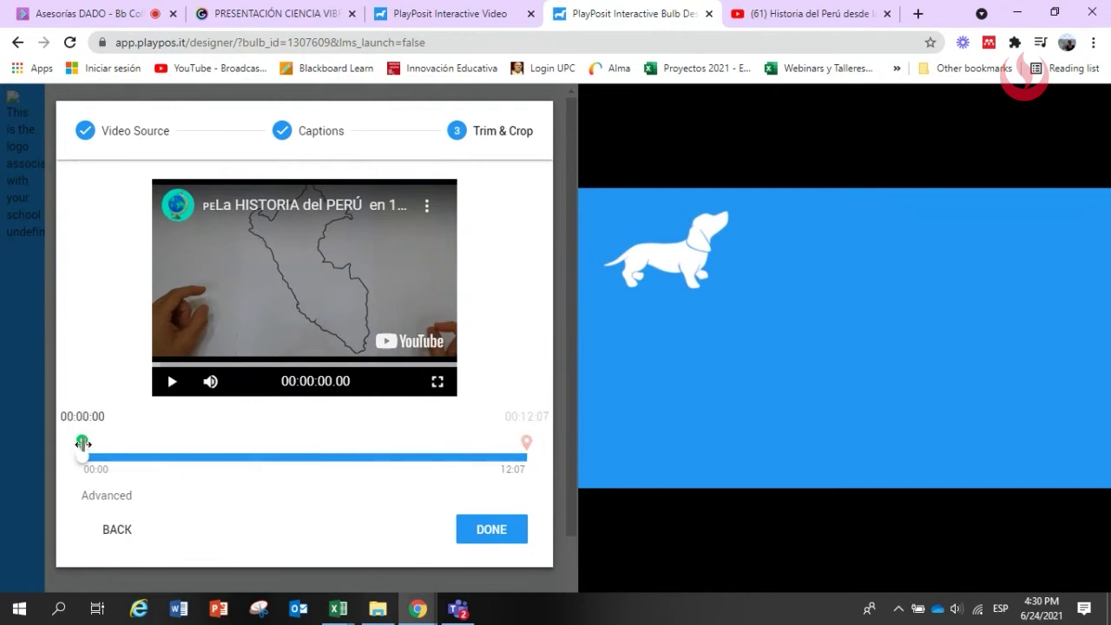
# - Trim the video to end at 00:02:21 and save the segment
pyautogui.moveTo(528, 438); pyautogui.dragTo(169, 463)
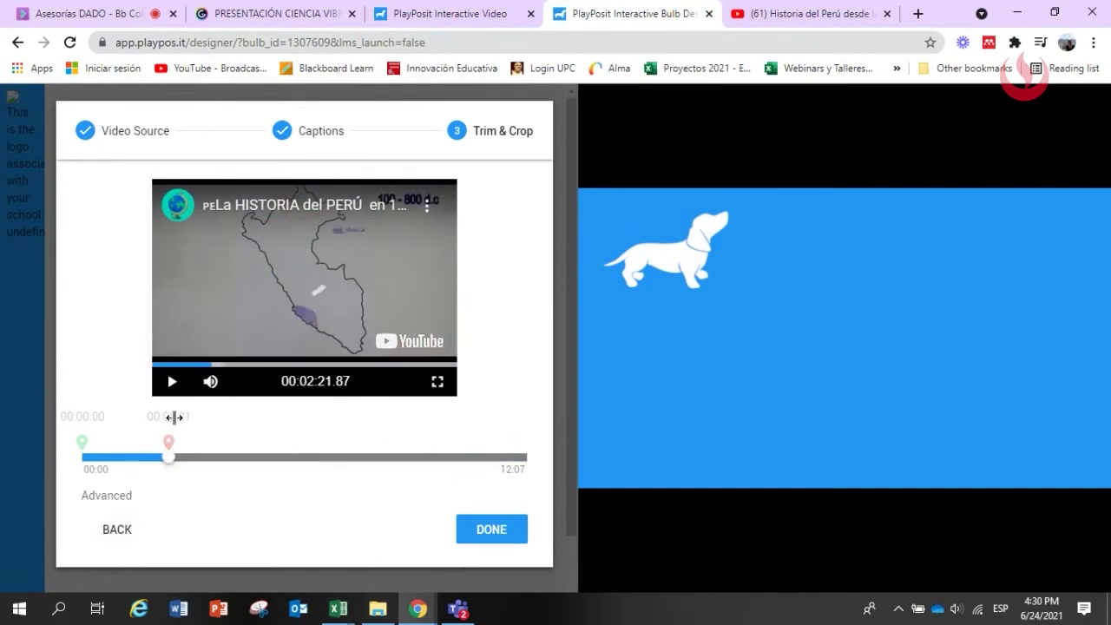
pyautogui.click(491, 531)
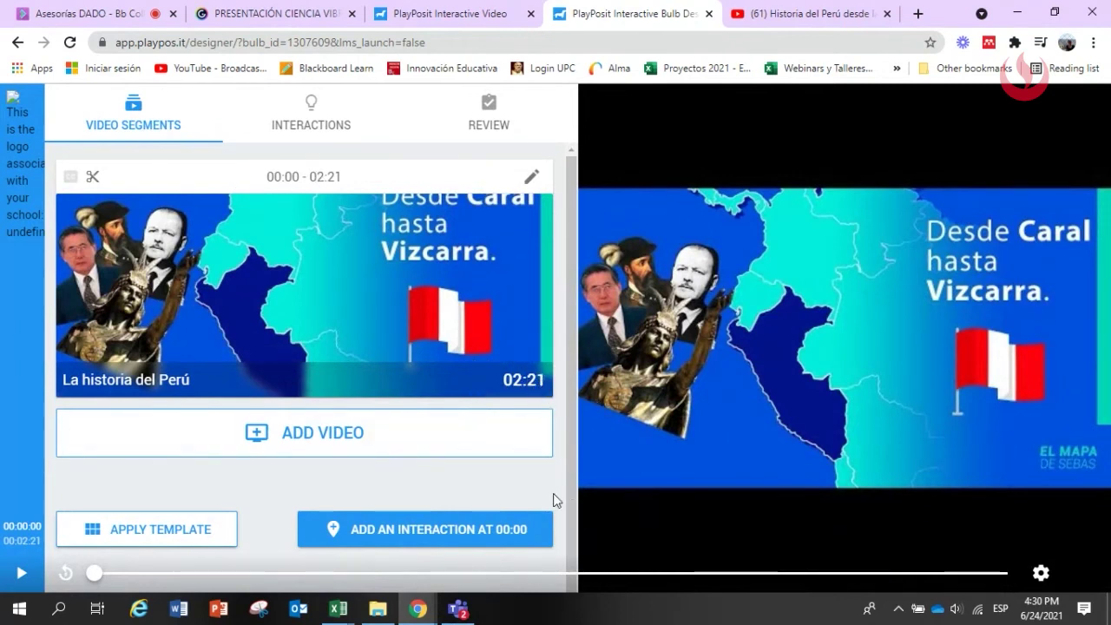
# - Choose to add an interaction at 00:00 of the video
pyautogui.scroll(-1, 255, 397)
pyautogui.scroll(1, 272, 414)
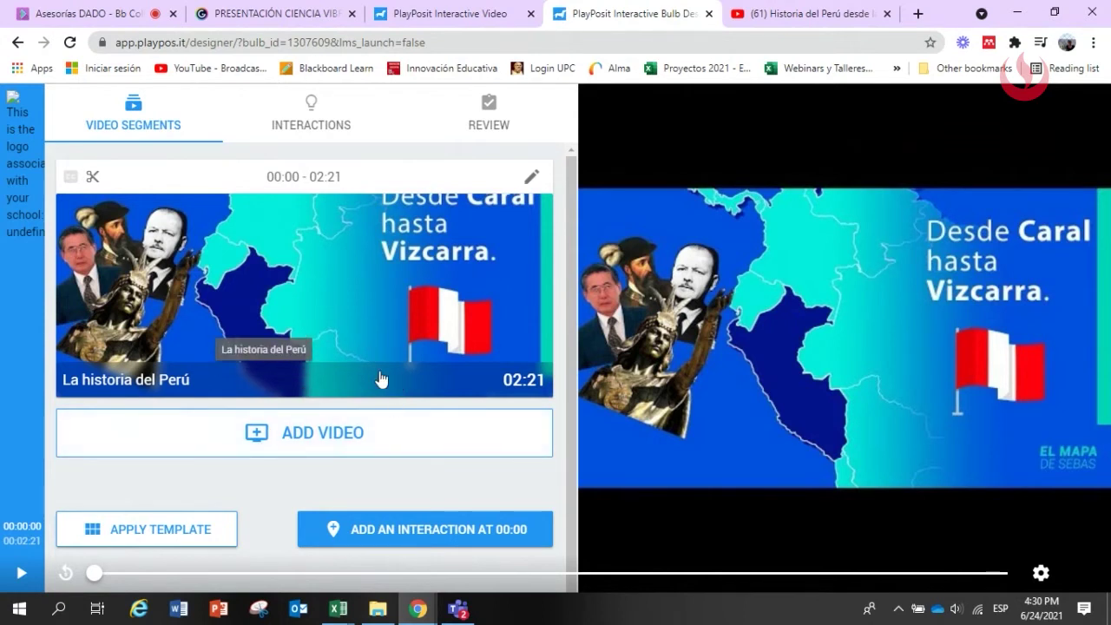
pyautogui.scroll(-1, 364, 501)
pyautogui.scroll(1, 364, 501)
pyautogui.scroll(-1, 364, 500)
pyautogui.scroll(1, 364, 500)
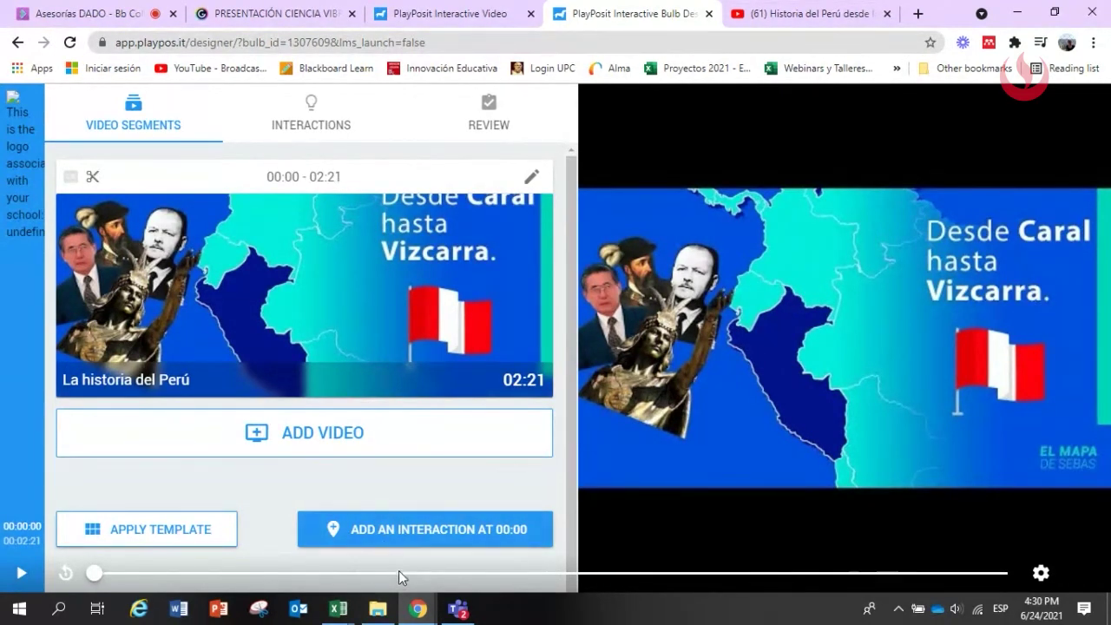
pyautogui.click(400, 543)
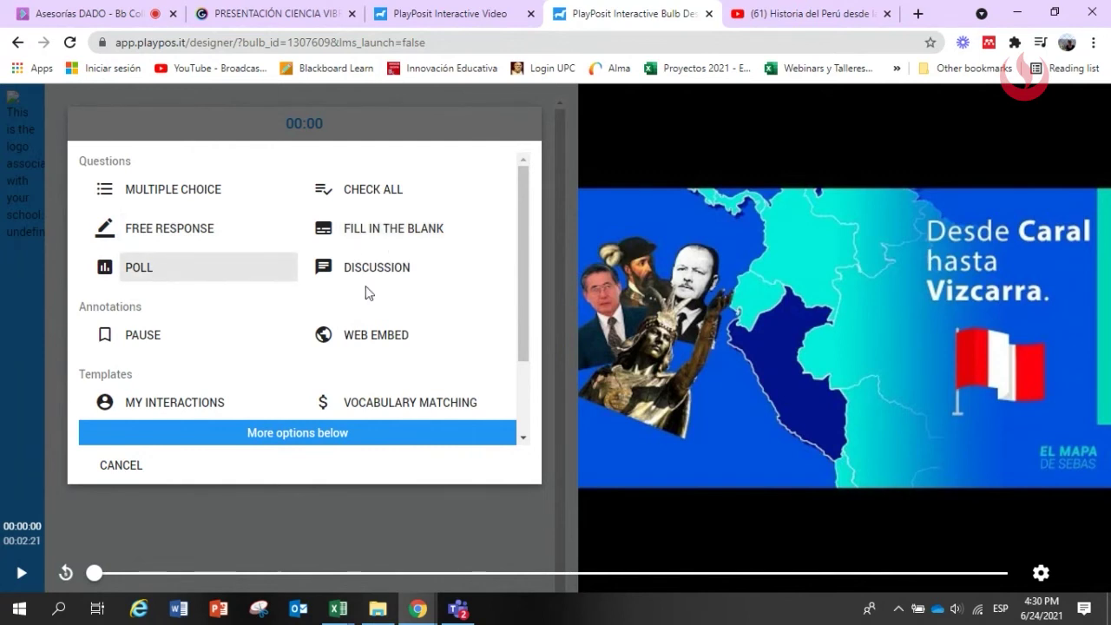
pyautogui.scroll(-1, 238, 350)
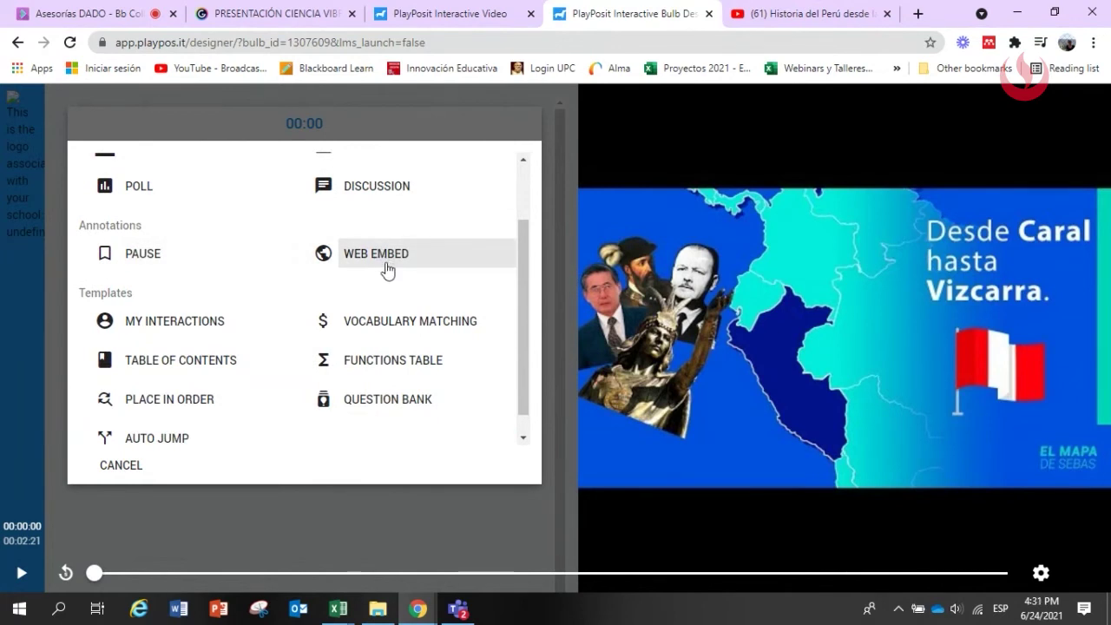
pyautogui.scroll(-1, 387, 322)
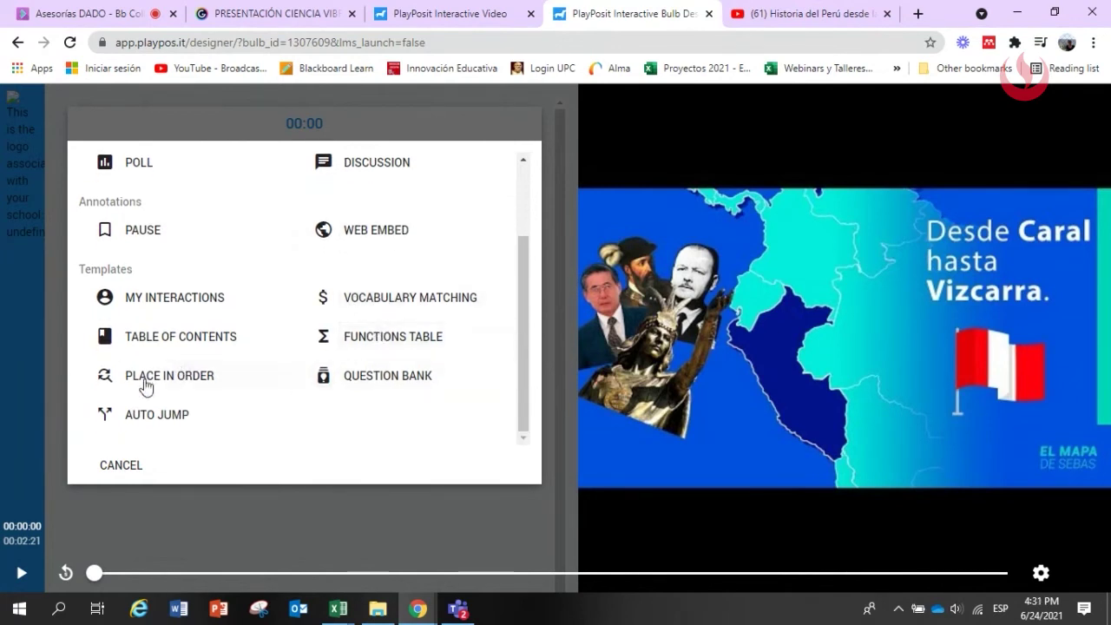
pyautogui.scroll(2, 388, 388)
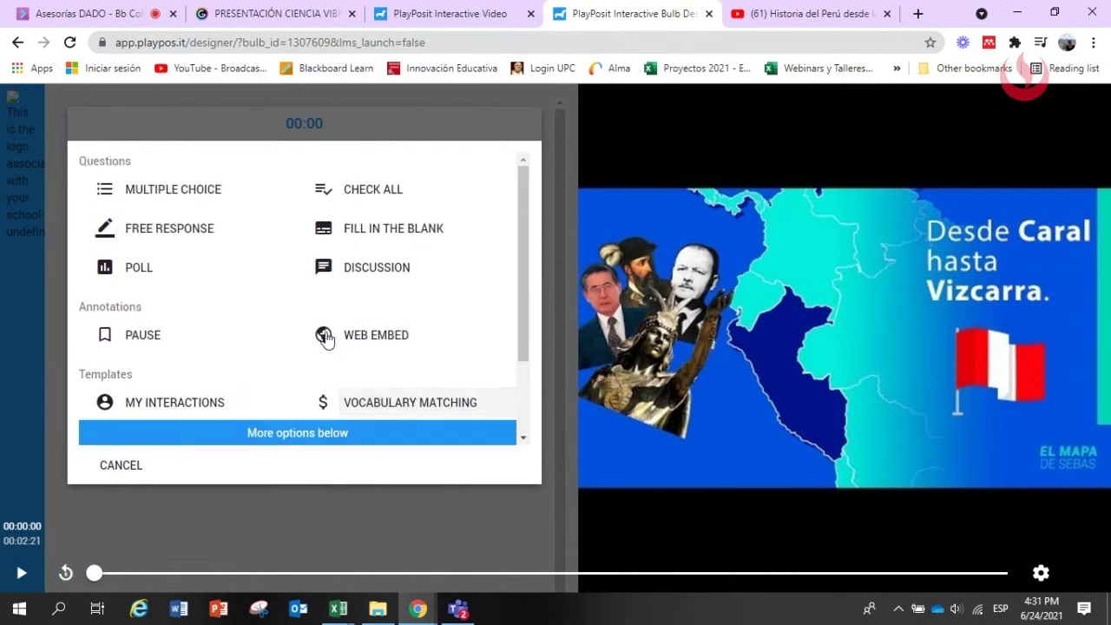
# - Create a multiple-choice question about Peru's independence year with answers x and c
pyautogui.click(179, 196)
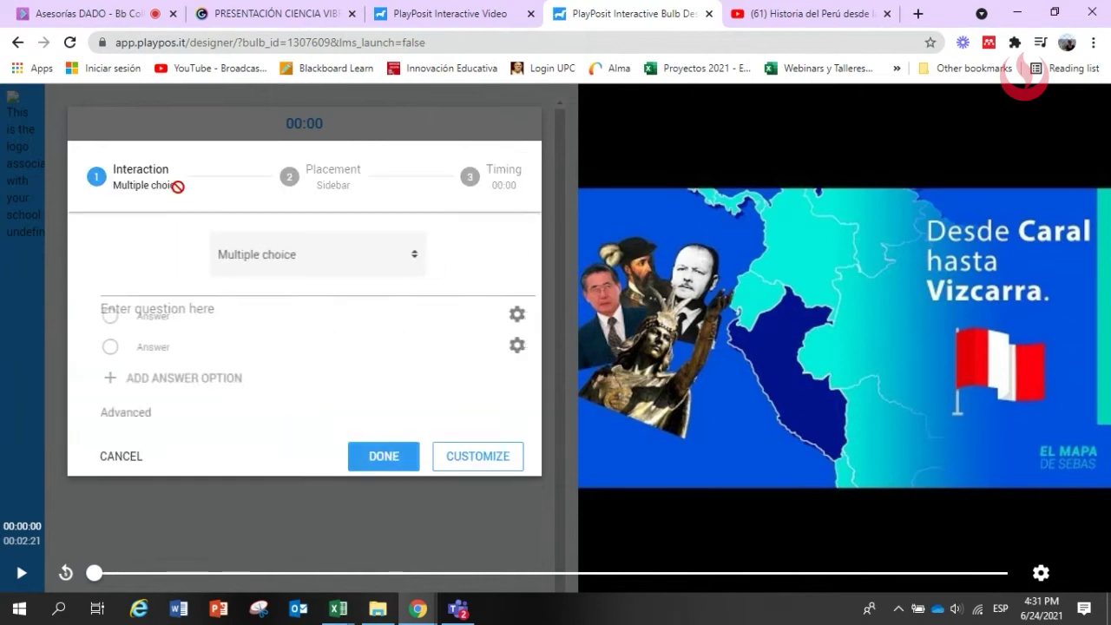
pyautogui.click(209, 313)
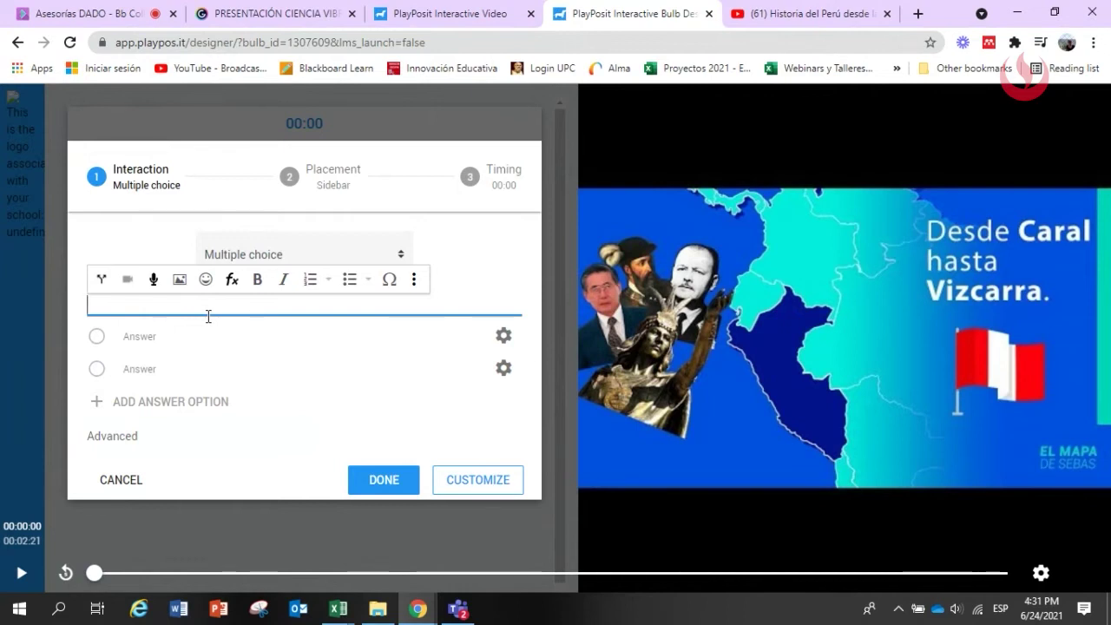
pyautogui.write('¿En que año fue ñ')
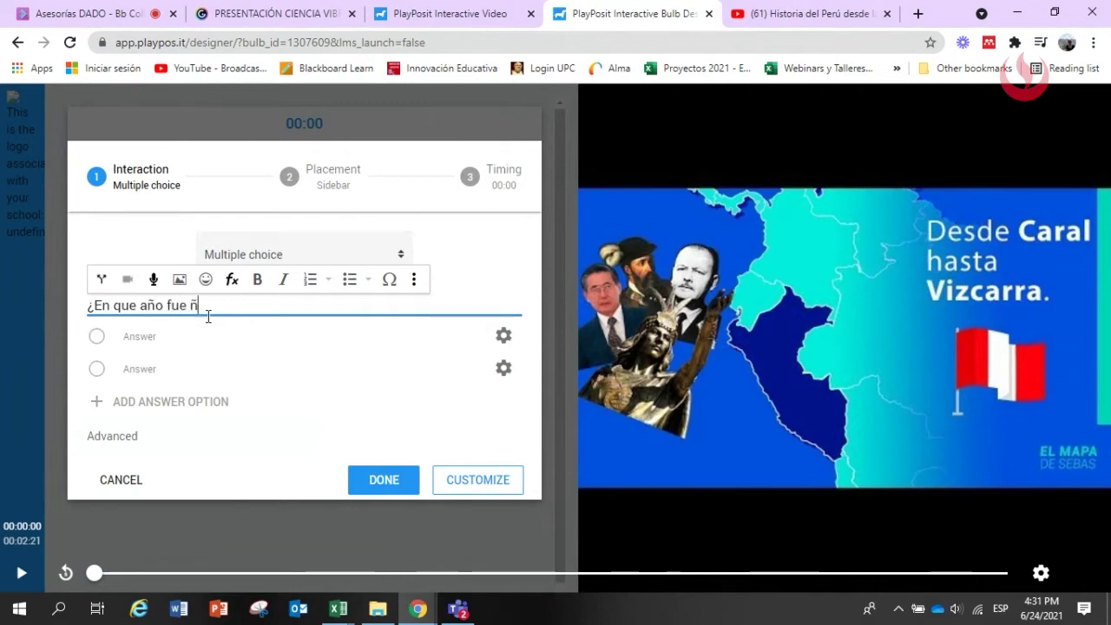
pyautogui.press('BackSpace')
pyautogui.write('la independencia del Perú?')
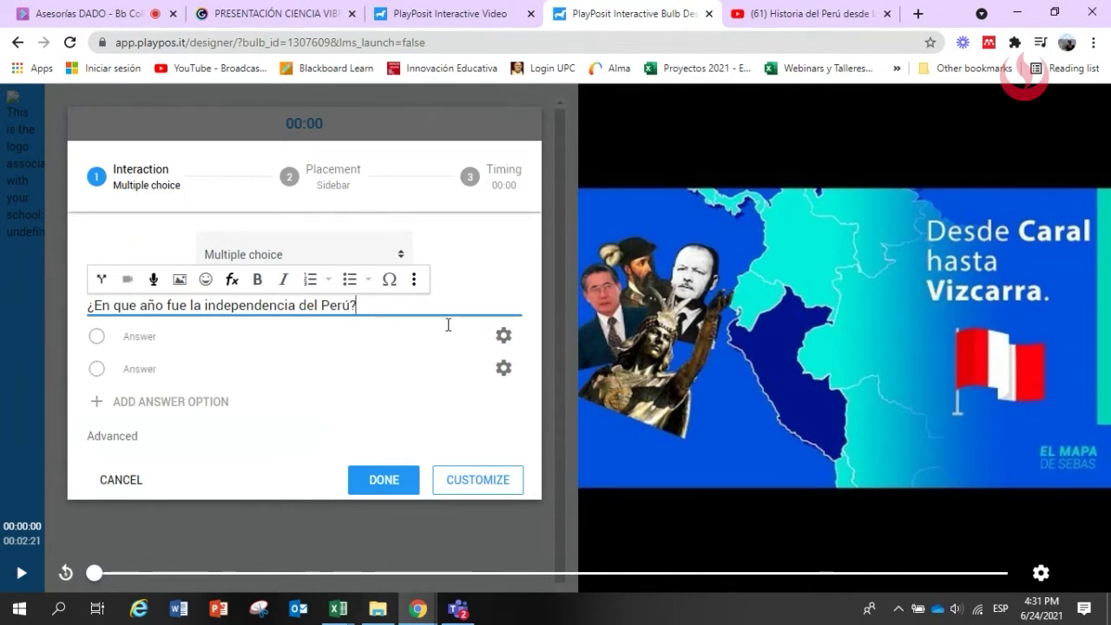
pyautogui.click(196, 337)
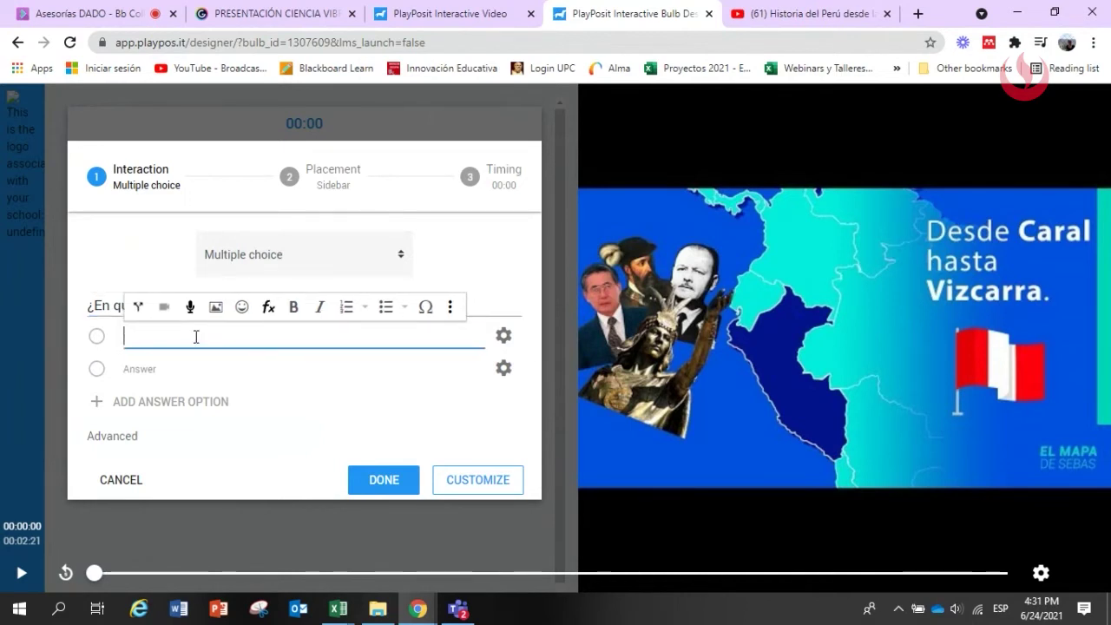
pyautogui.write('x')
pyautogui.click(156, 373)
pyautogui.write('c')
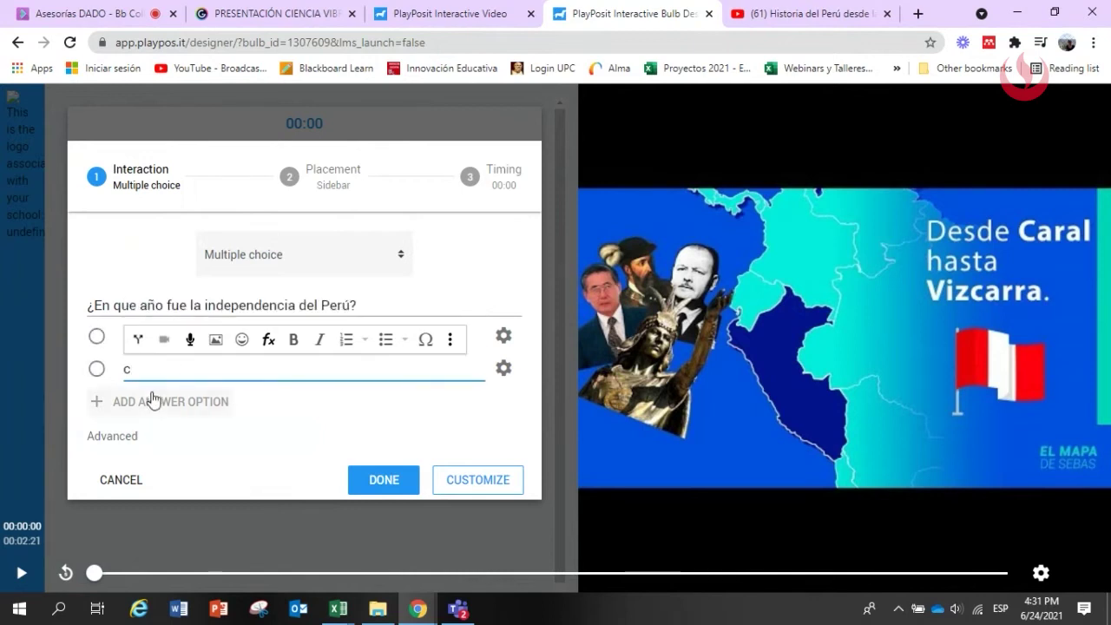
# - Add third answer z, mark x as correct, and continue to placement
pyautogui.click(153, 401)
pyautogui.click(157, 400)
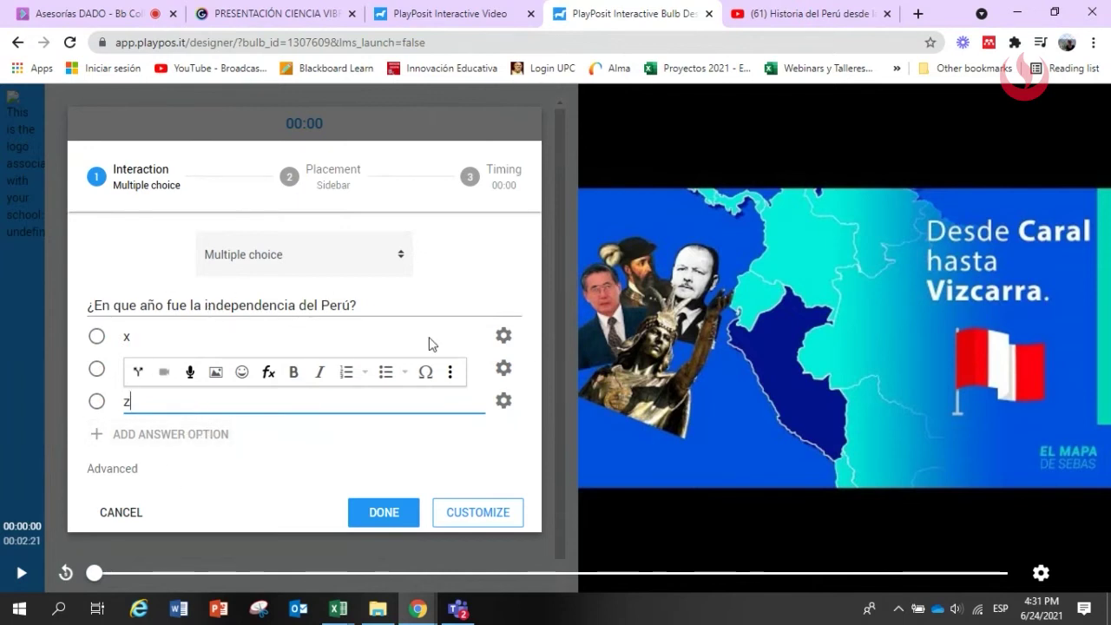
pyautogui.click(505, 338)
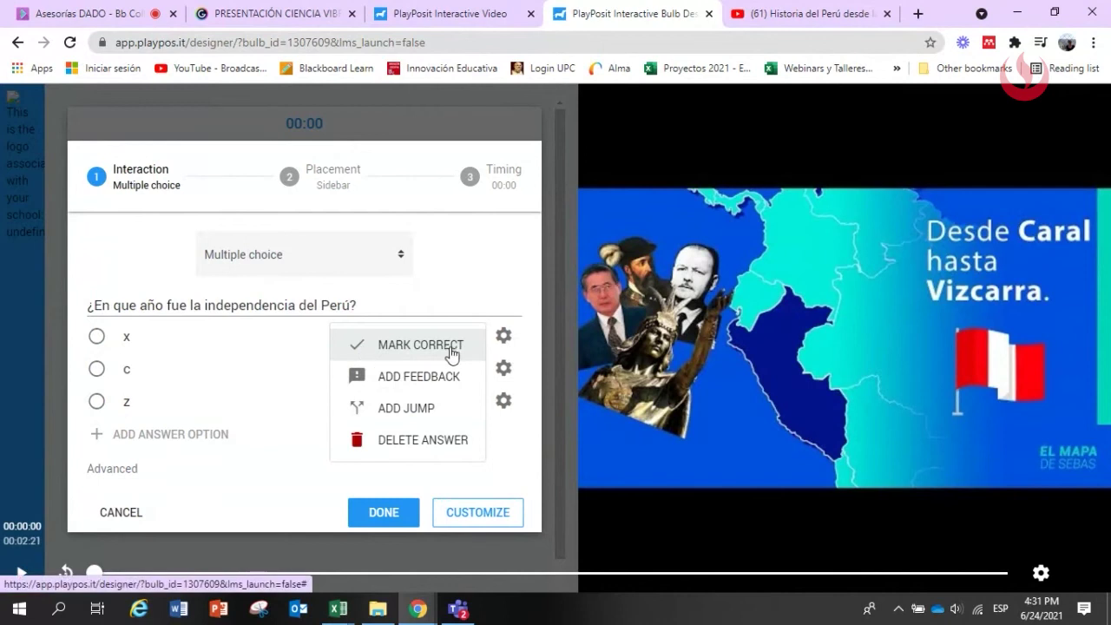
pyautogui.click(425, 353)
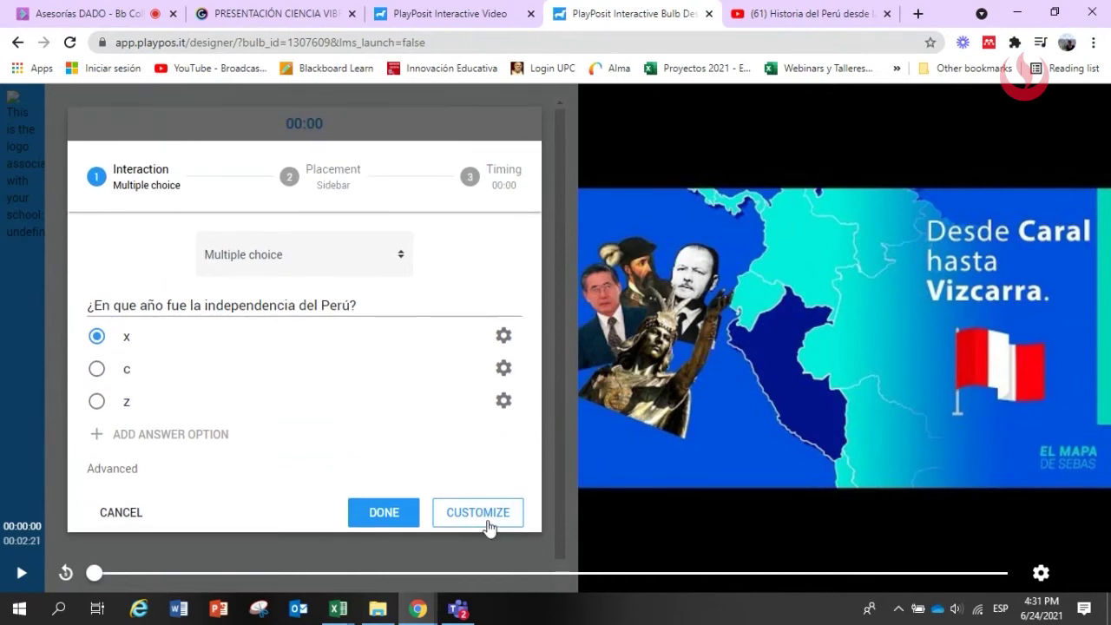
pyautogui.click(344, 173)
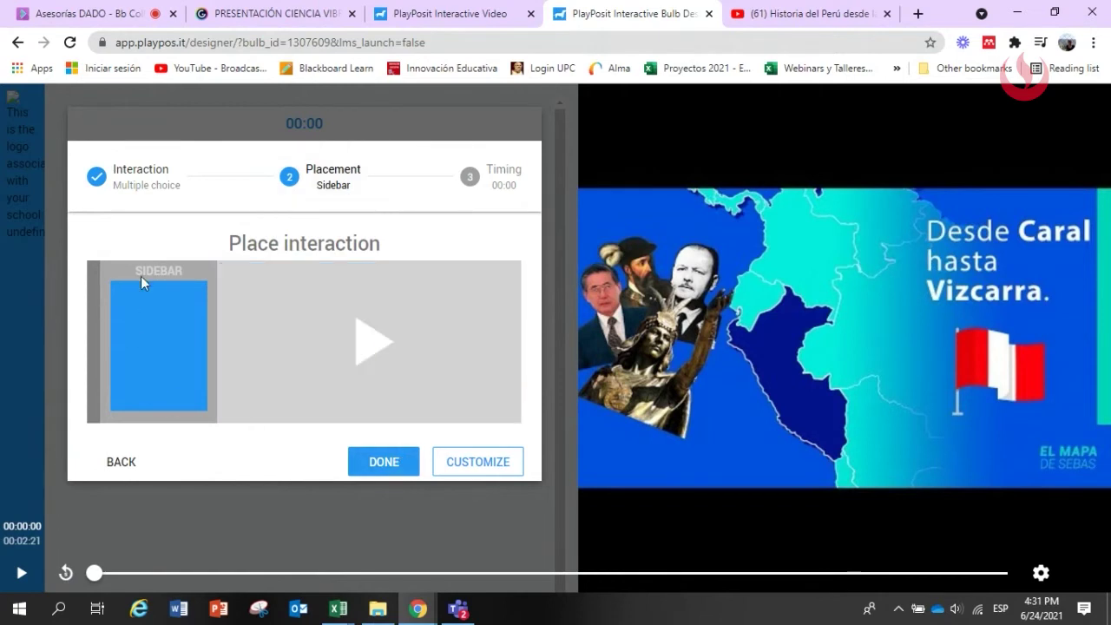
# - Try left and right video overlay positions, then keep the question in the sidebar
pyautogui.click(262, 347)
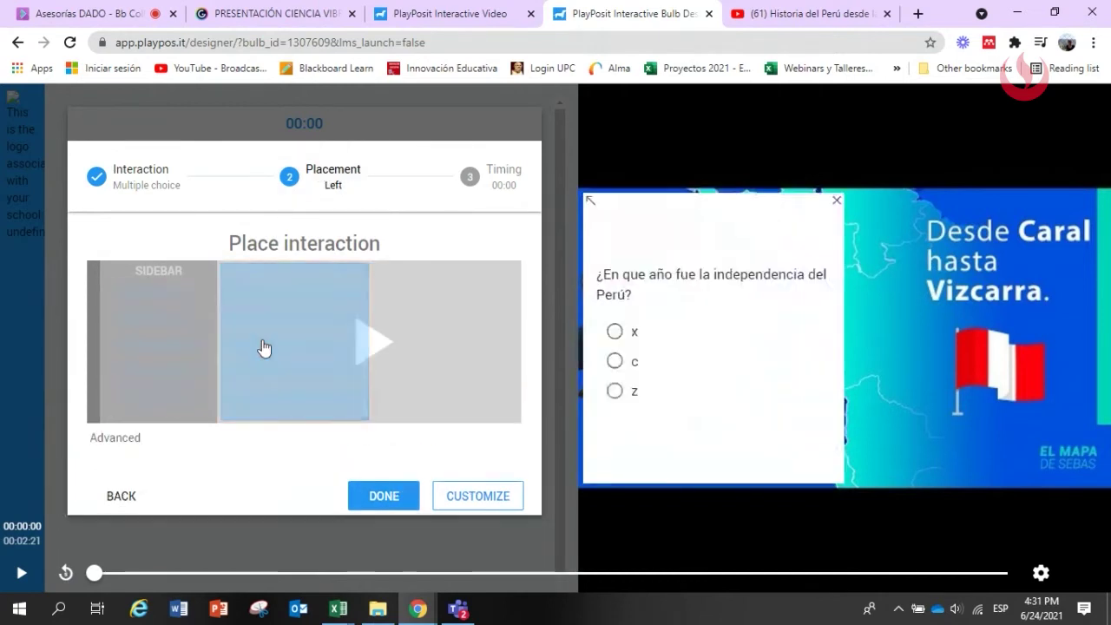
pyautogui.click(501, 359)
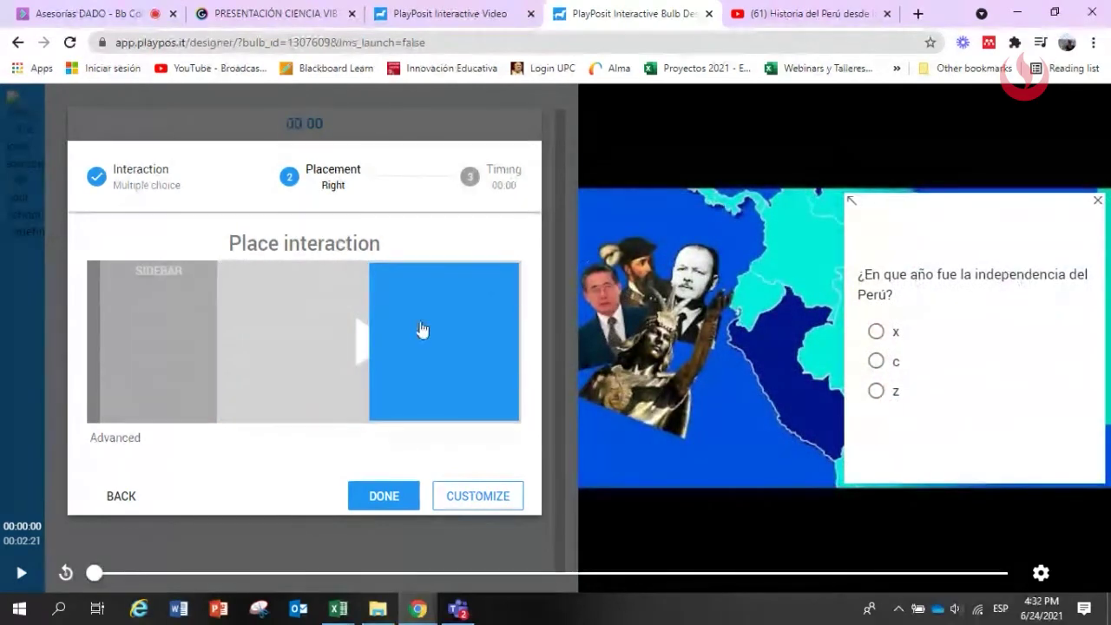
pyautogui.click(163, 345)
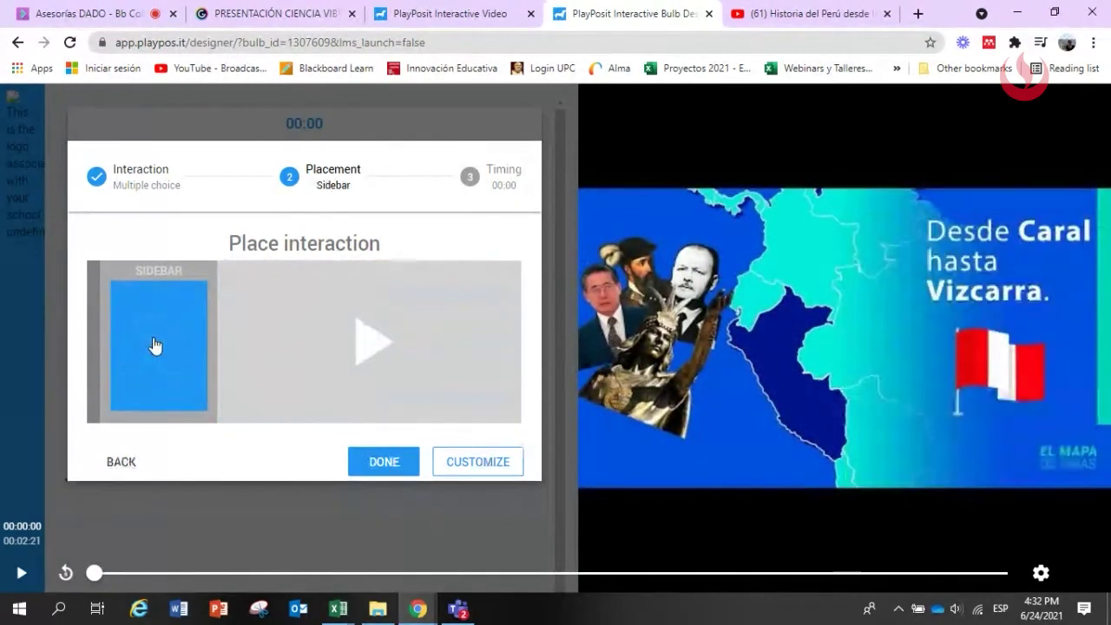
pyautogui.click(516, 189)
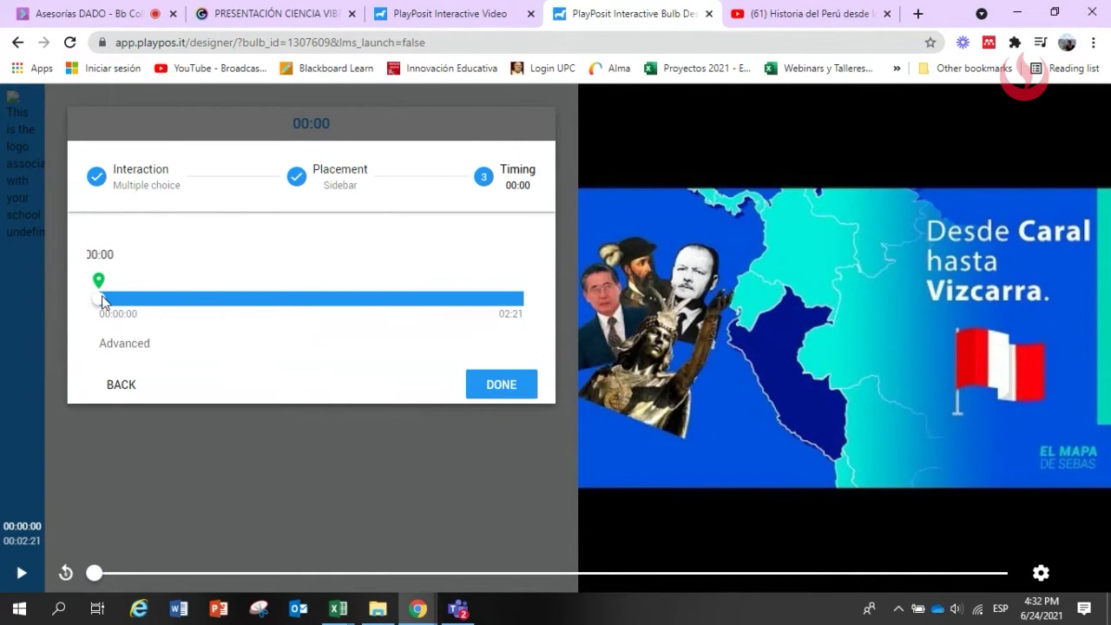
# - Set the question to appear at 00:10 and save it
pyautogui.moveTo(102, 300); pyautogui.dragTo(91, 304)
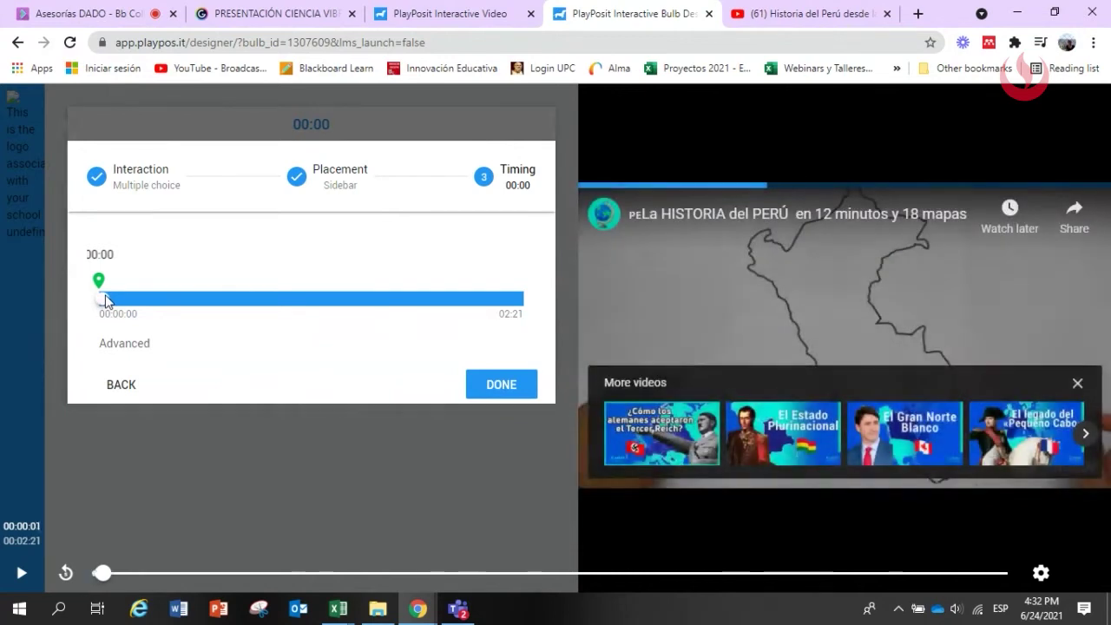
pyautogui.moveTo(91, 304); pyautogui.dragTo(131, 283)
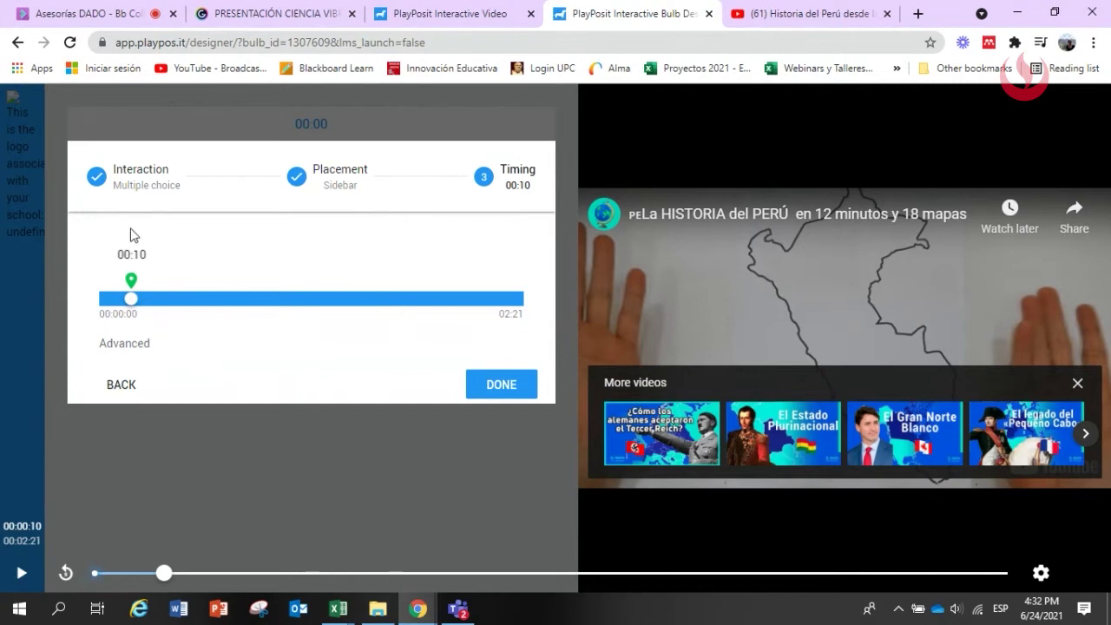
pyautogui.click(517, 390)
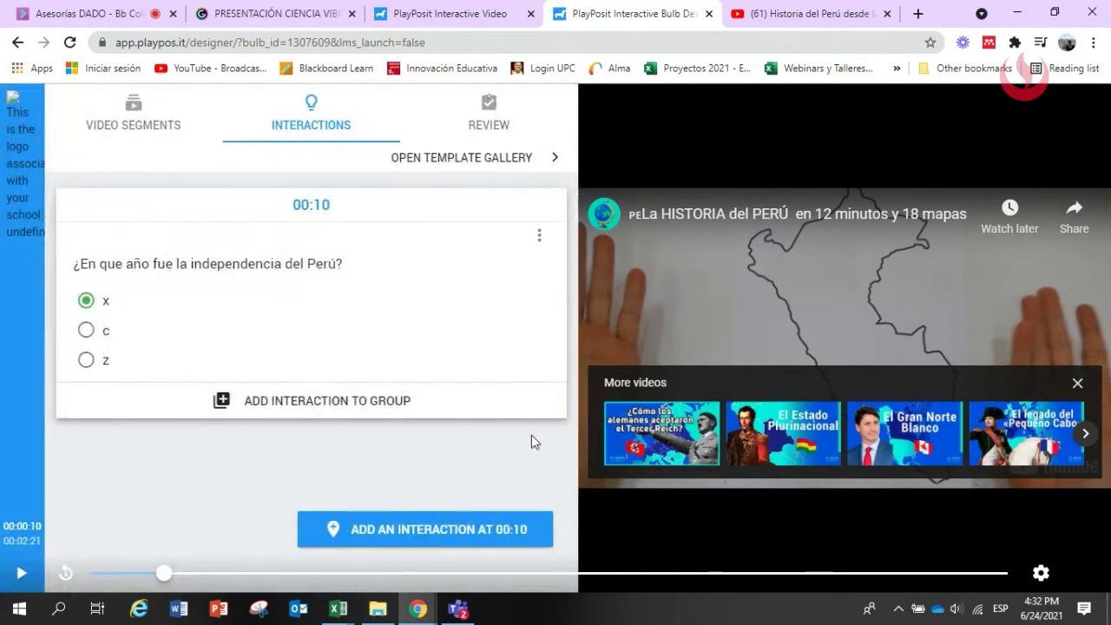
# - Set the independence question to 10 points and add another interaction at 00:10
pyautogui.click(539, 238)
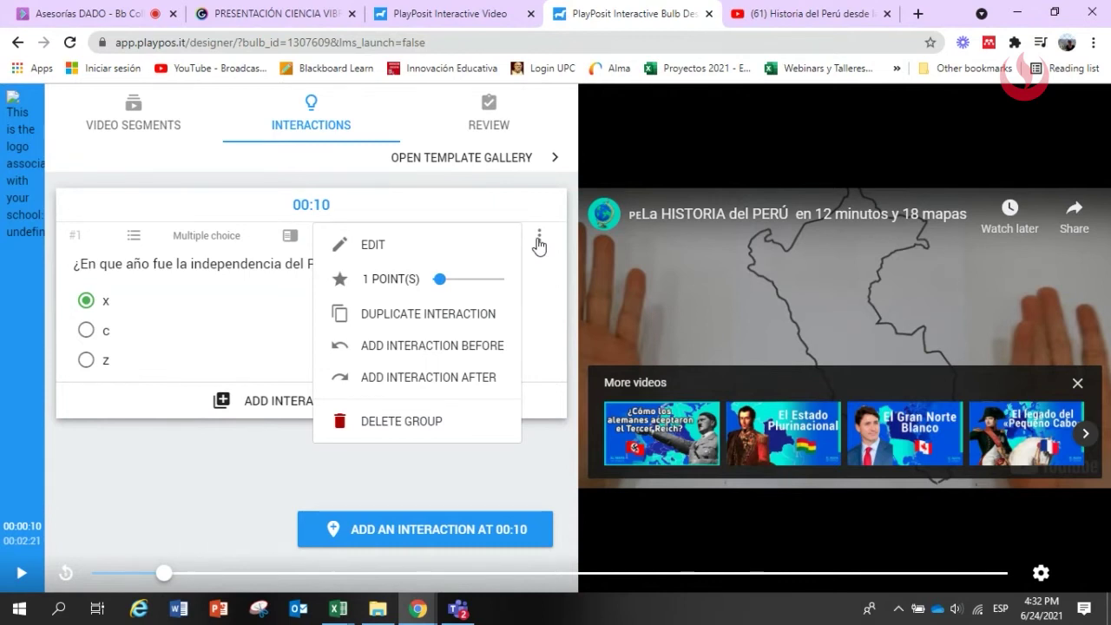
pyautogui.moveTo(440, 279); pyautogui.dragTo(466, 289)
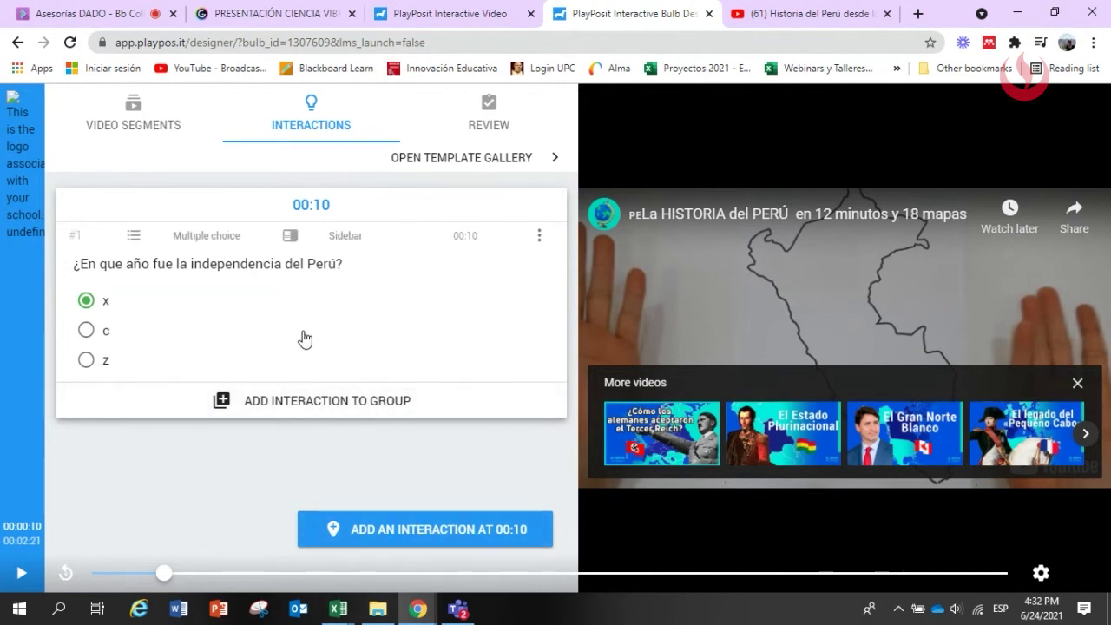
pyautogui.click(411, 540)
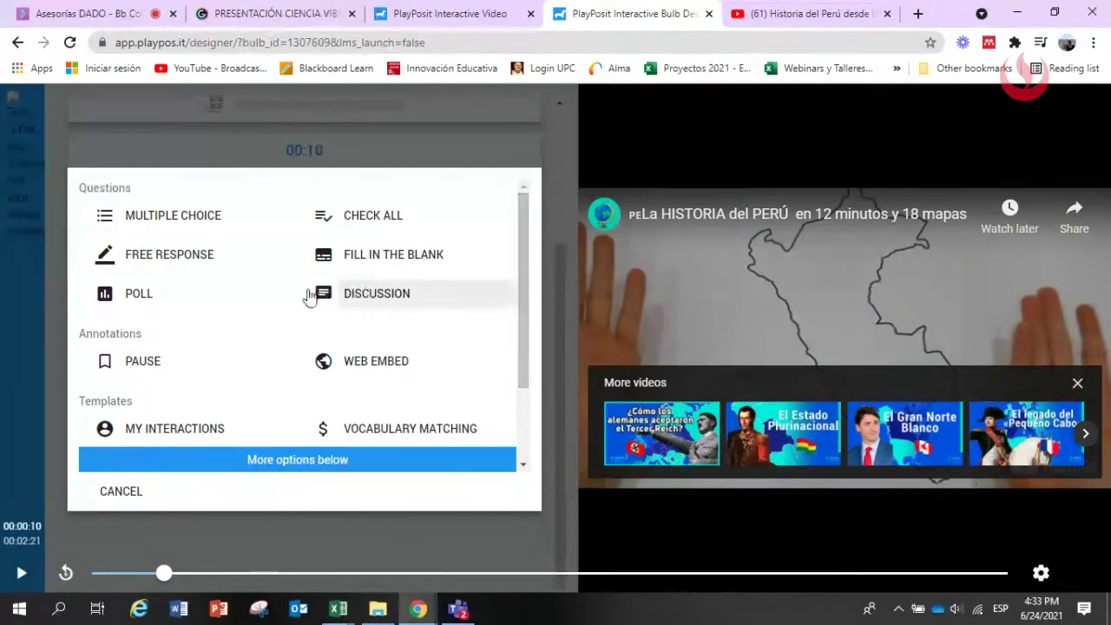
# - Create a discussion with the prompt '¿Cómo crees que el Perú se ha desarrollado?'
pyautogui.click(388, 296)
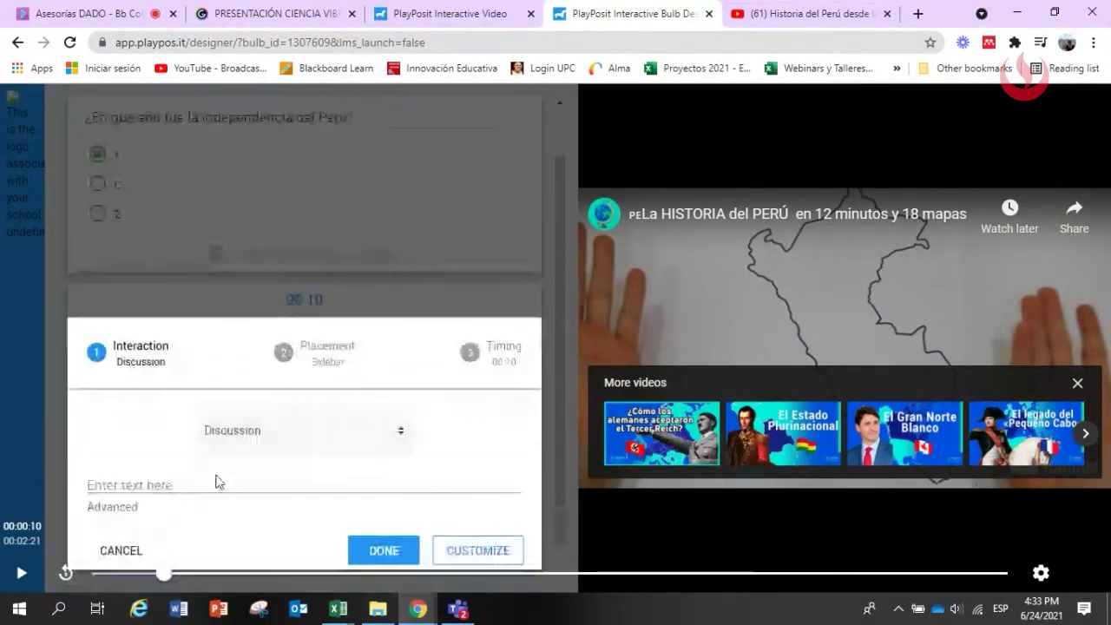
pyautogui.scroll(-2, 218, 436)
pyautogui.click(163, 351)
pyautogui.write('¿')
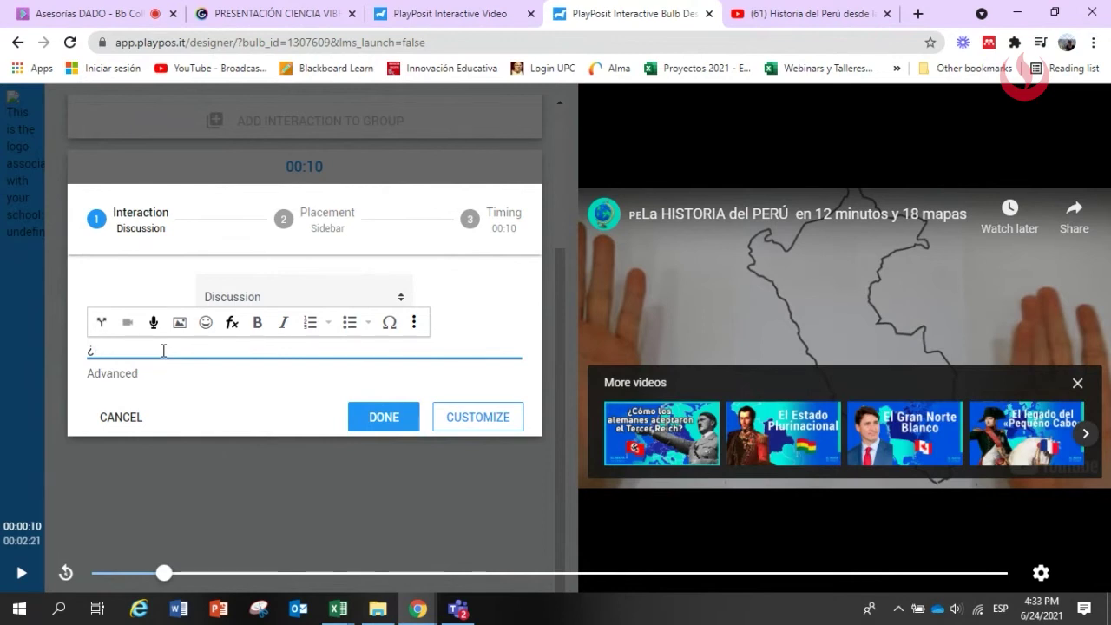
pyautogui.write('Cómo crees que el Per')
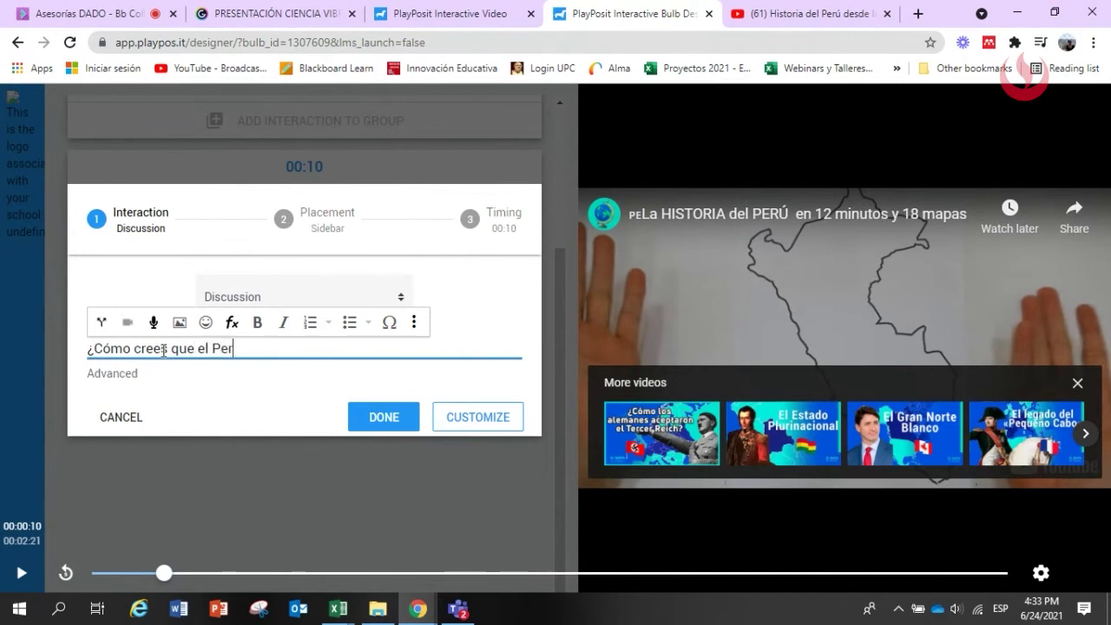
pyautogui.write('ú se ha desarrollado?')
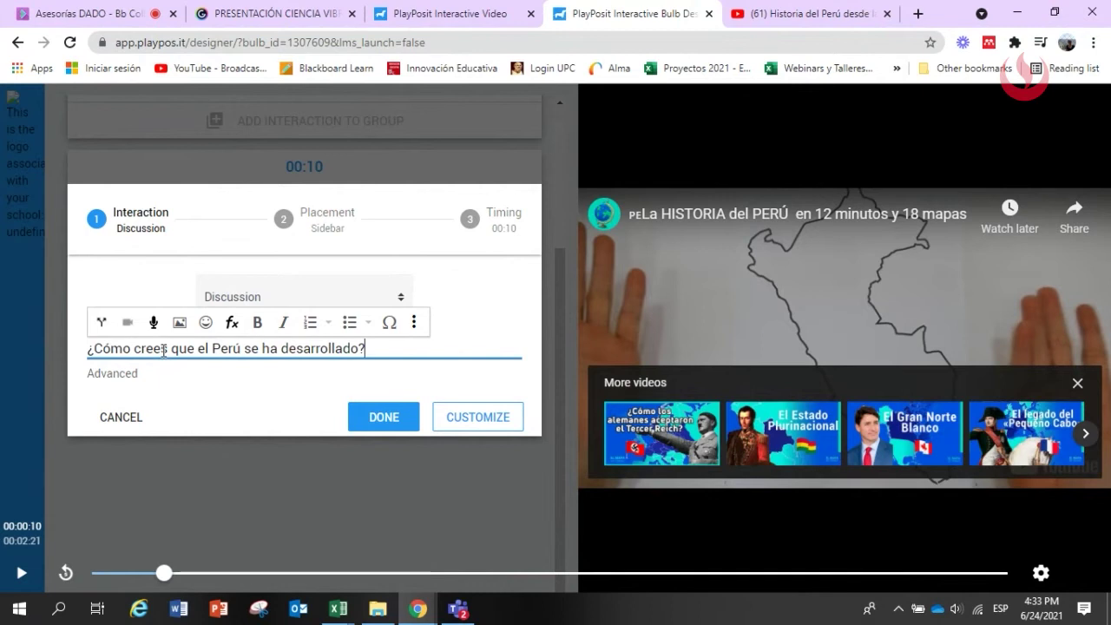
# - Time the discussion to appear at 00:27 and save it
pyautogui.click(126, 375)
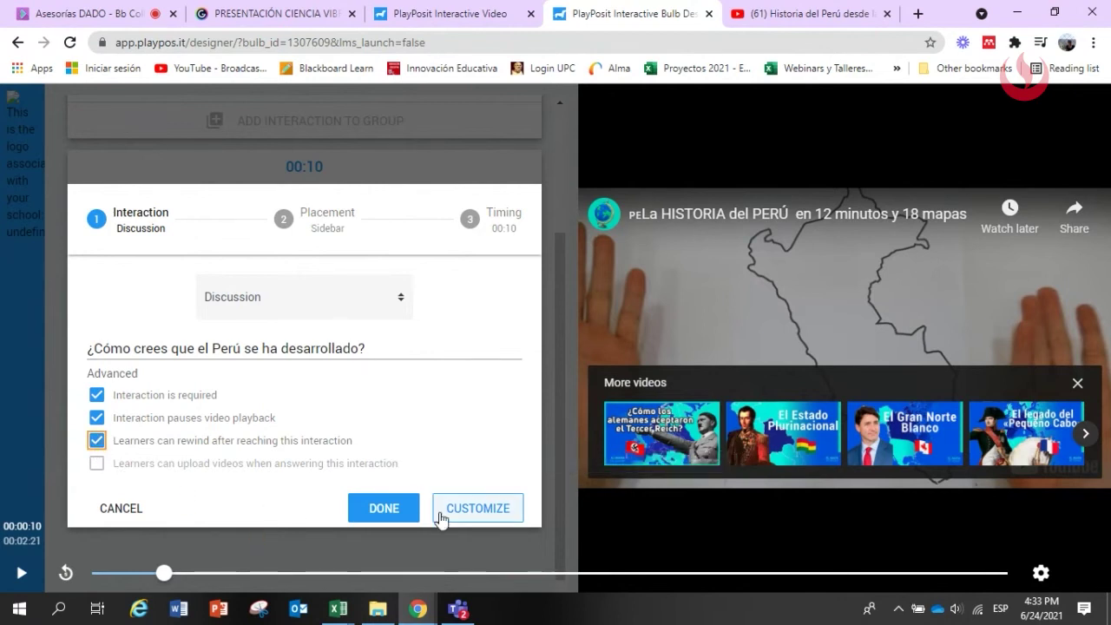
pyautogui.click(345, 213)
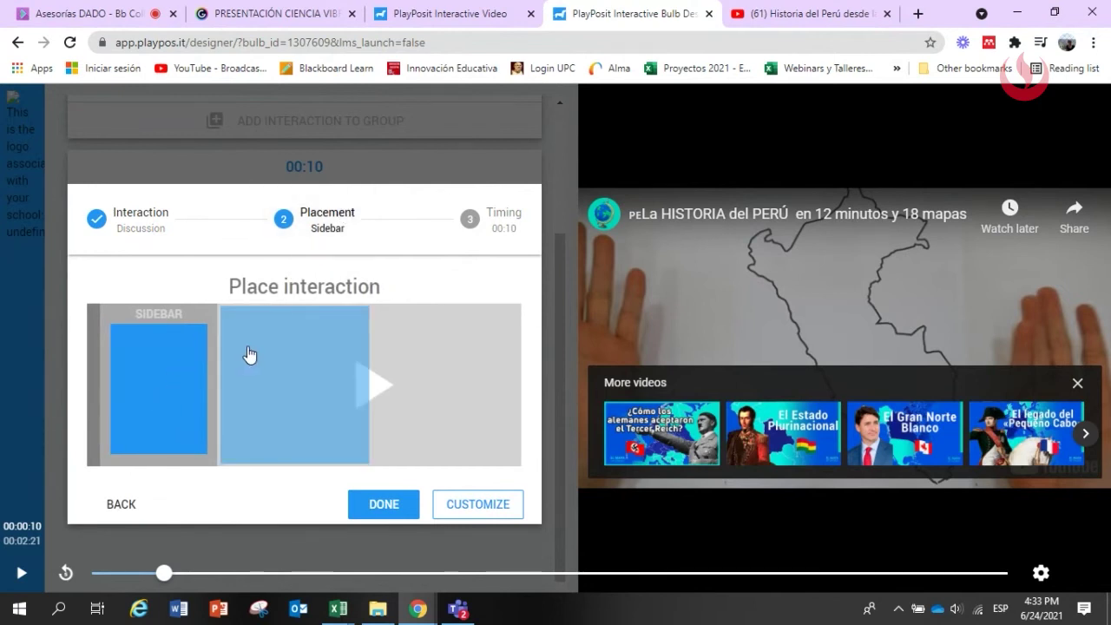
pyautogui.click(509, 221)
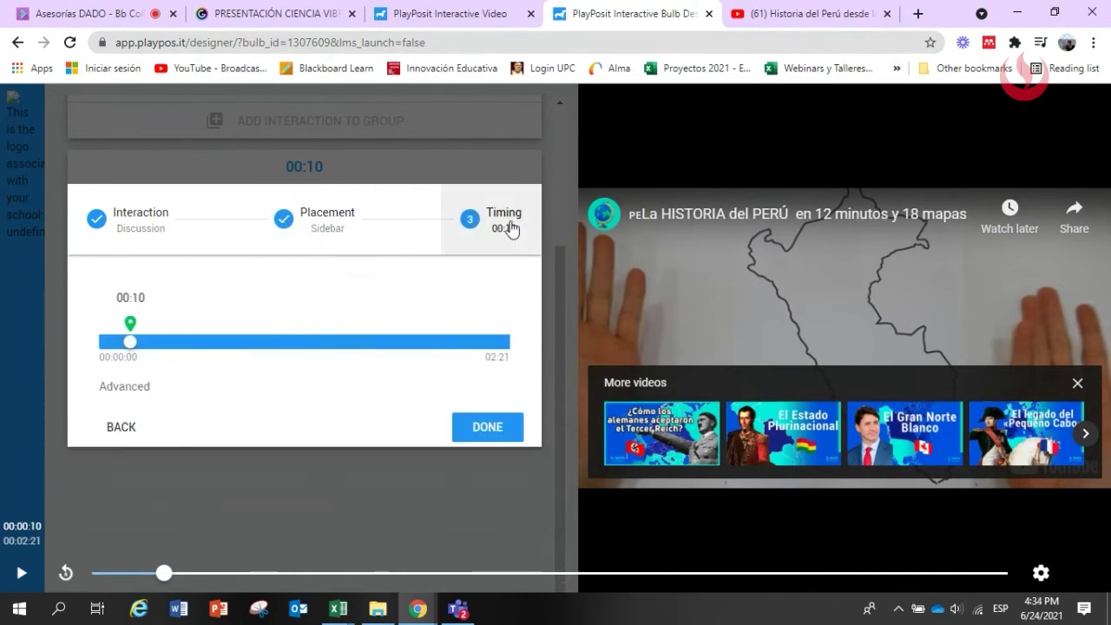
pyautogui.moveTo(131, 323)
pyautogui.mouseDown()
pyautogui.moveTo(227, 327)
pyautogui.moveTo(191, 329)
pyautogui.moveTo(179, 350)
pyautogui.mouseUp()
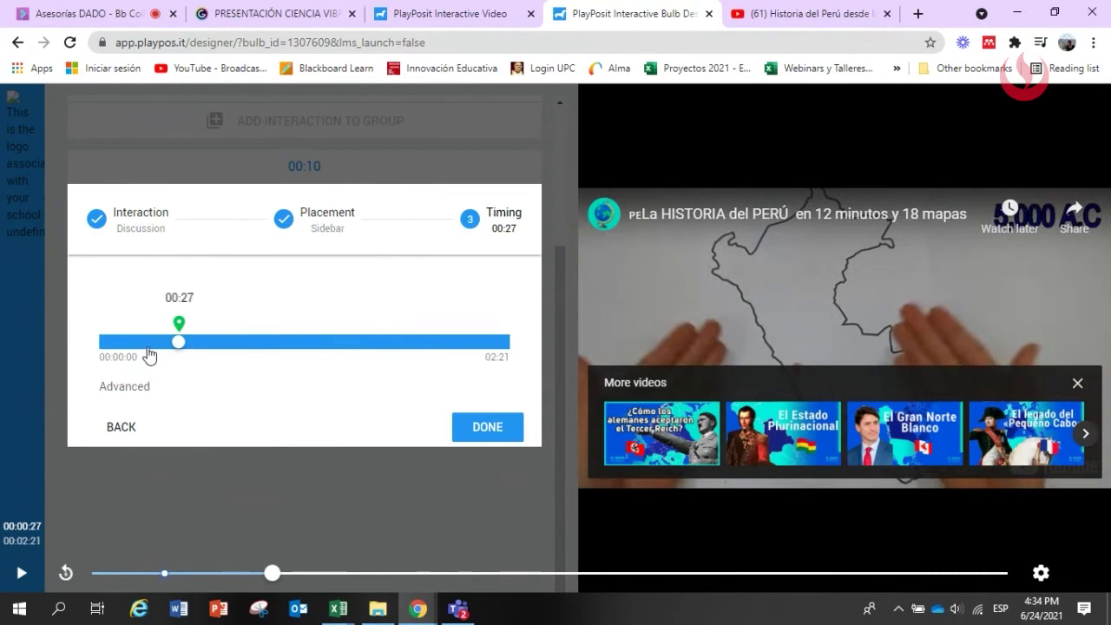
pyautogui.click(487, 434)
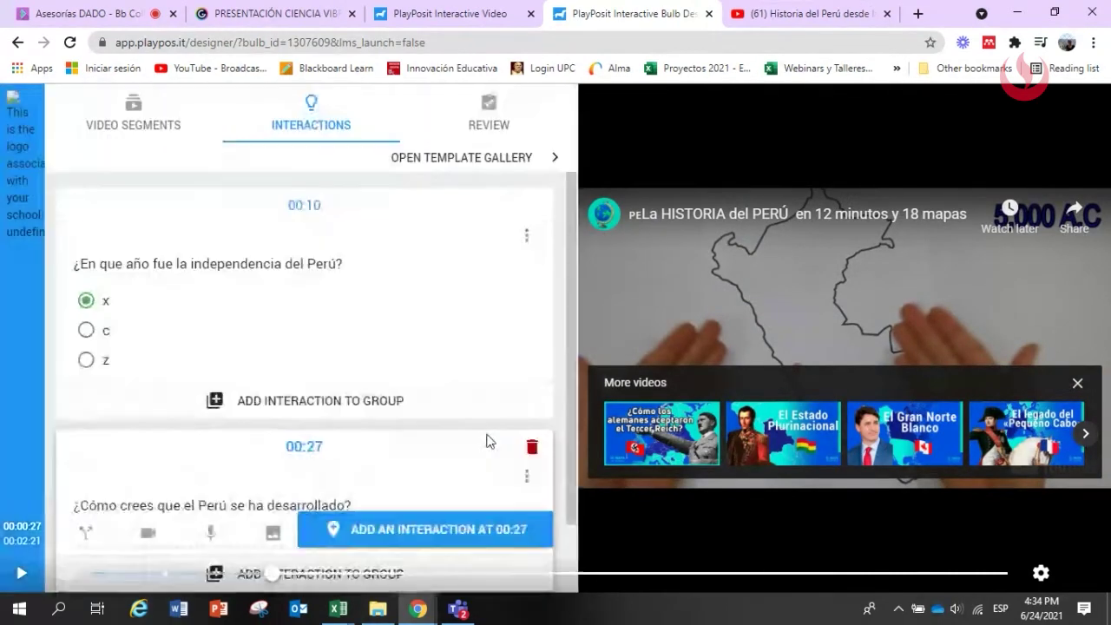
# - Create a check-all question at 00:27 reading 'Marque la opción correcta' with answers X, T and Z
pyautogui.scroll(-2, 410, 455)
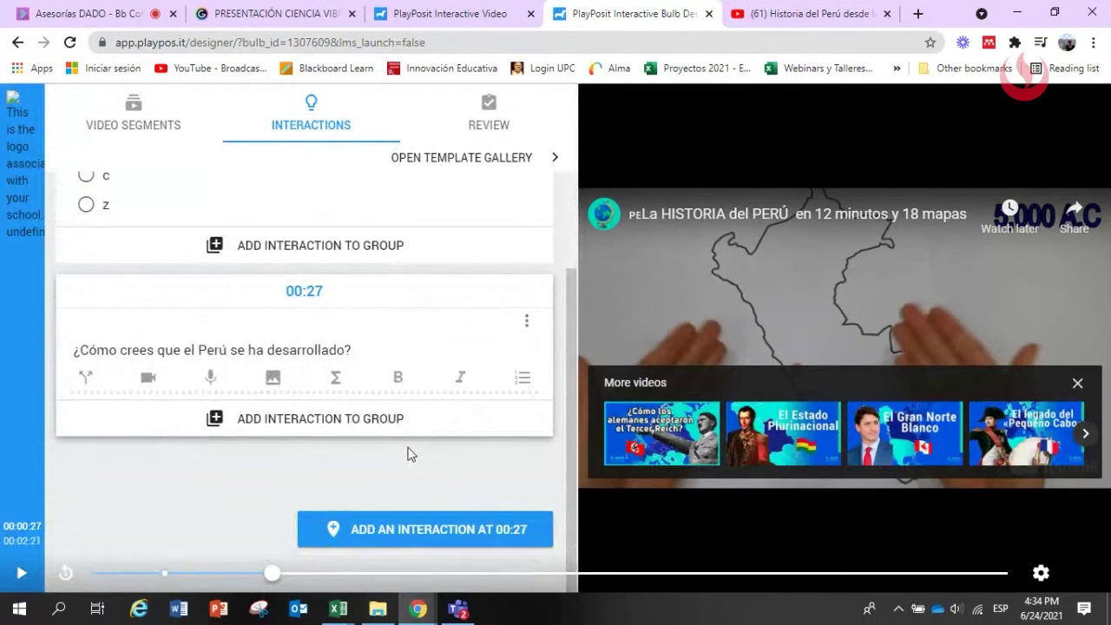
pyautogui.click(402, 529)
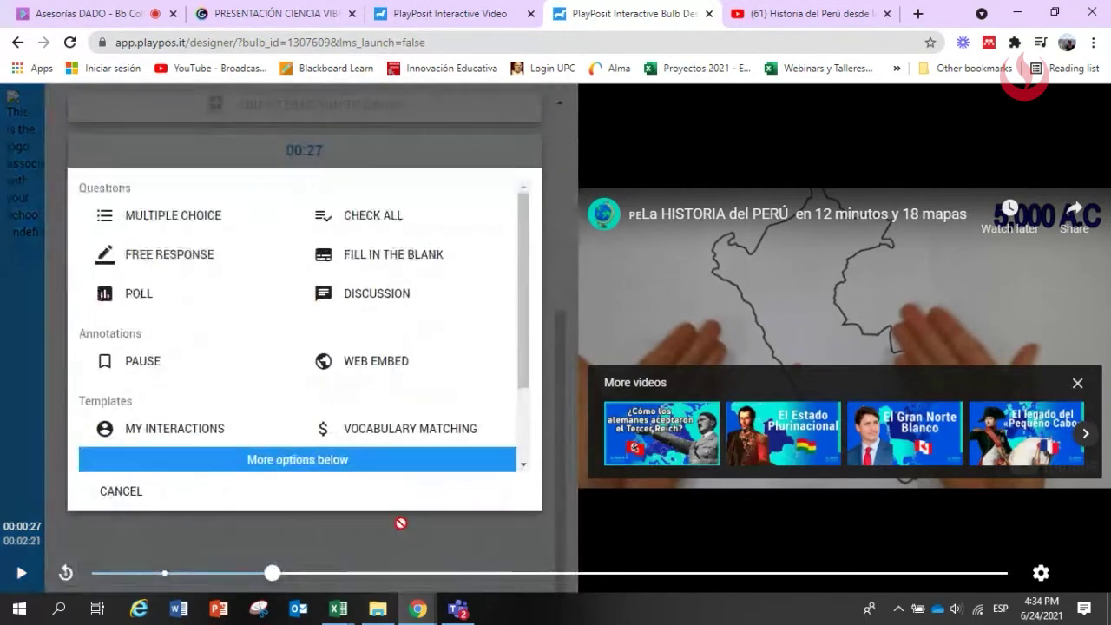
pyautogui.click(371, 217)
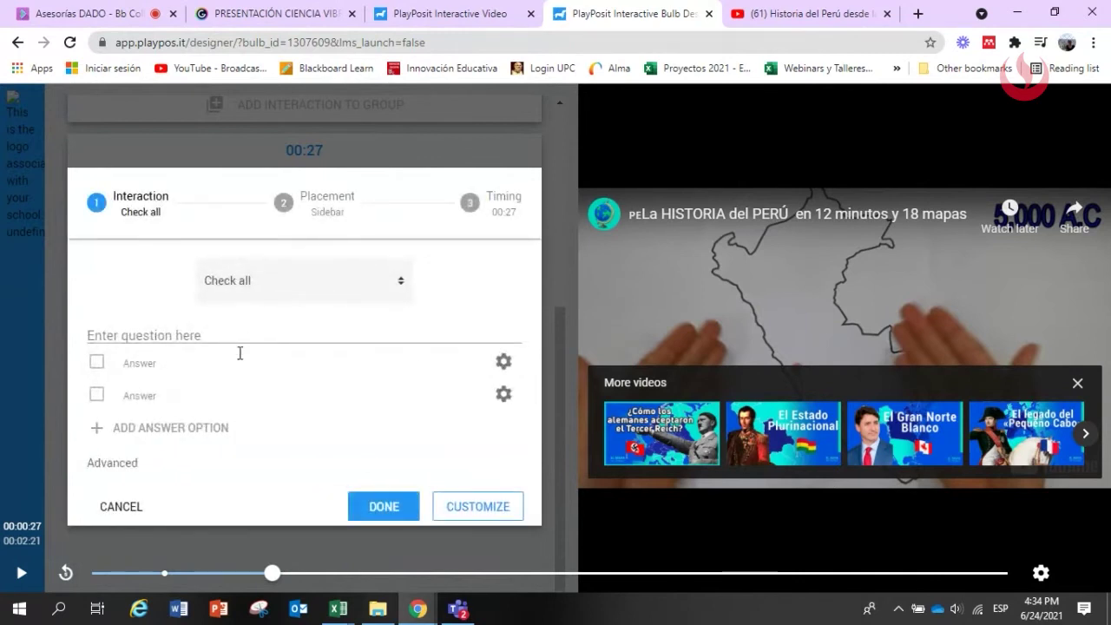
pyautogui.click(157, 339)
pyautogui.write('Marque la opción correcta')
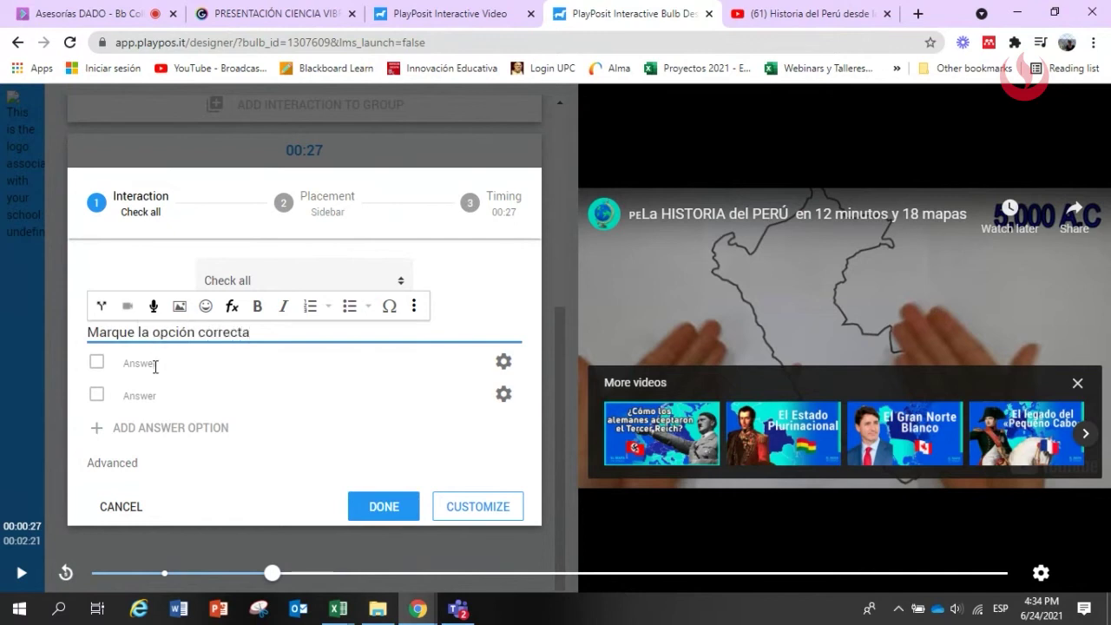
pyautogui.click(155, 367)
pyautogui.click(146, 396)
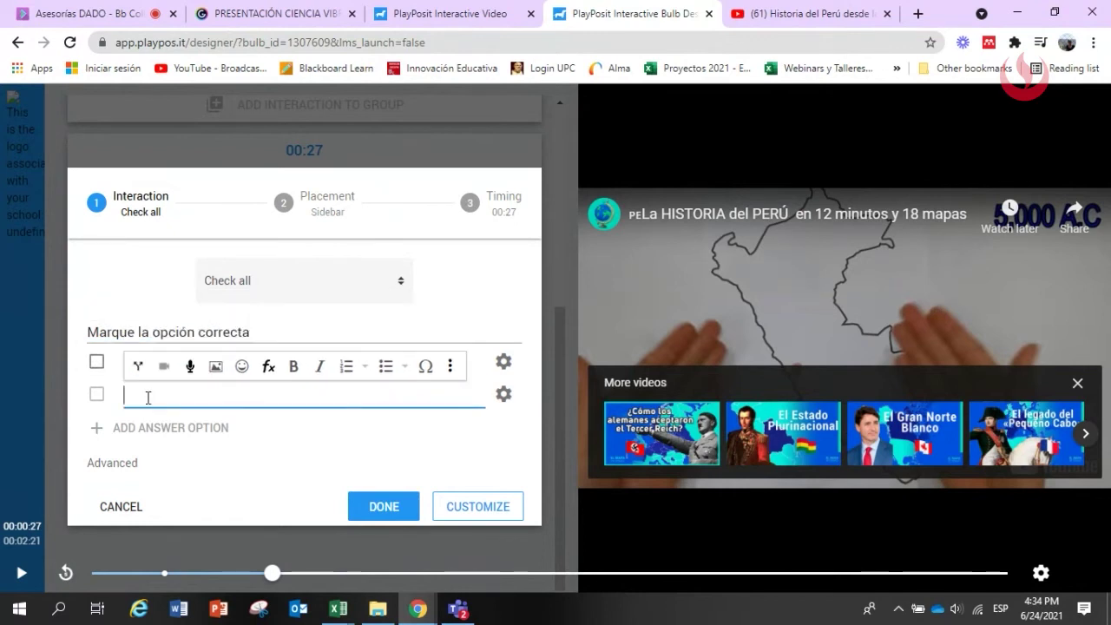
pyautogui.click(143, 427)
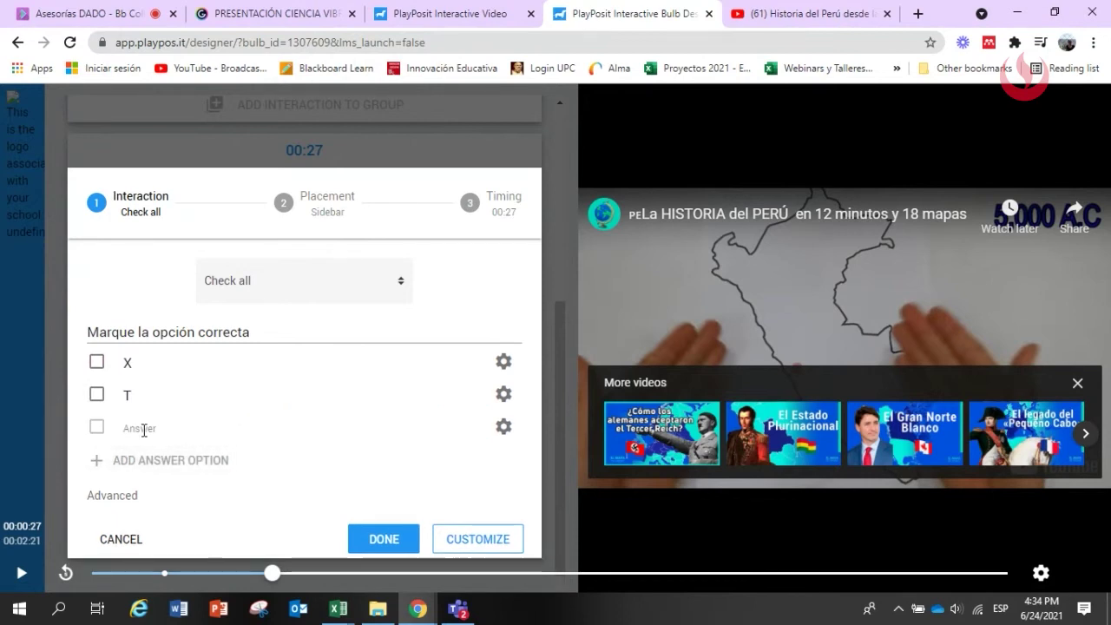
pyautogui.click(183, 388)
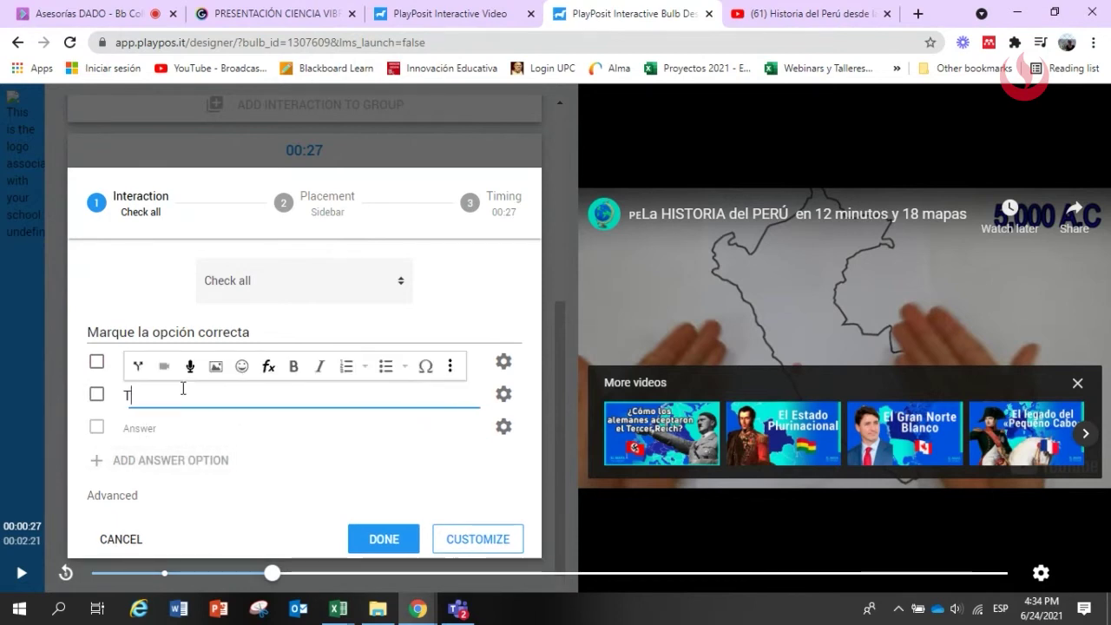
pyautogui.click(175, 429)
pyautogui.write('Z')
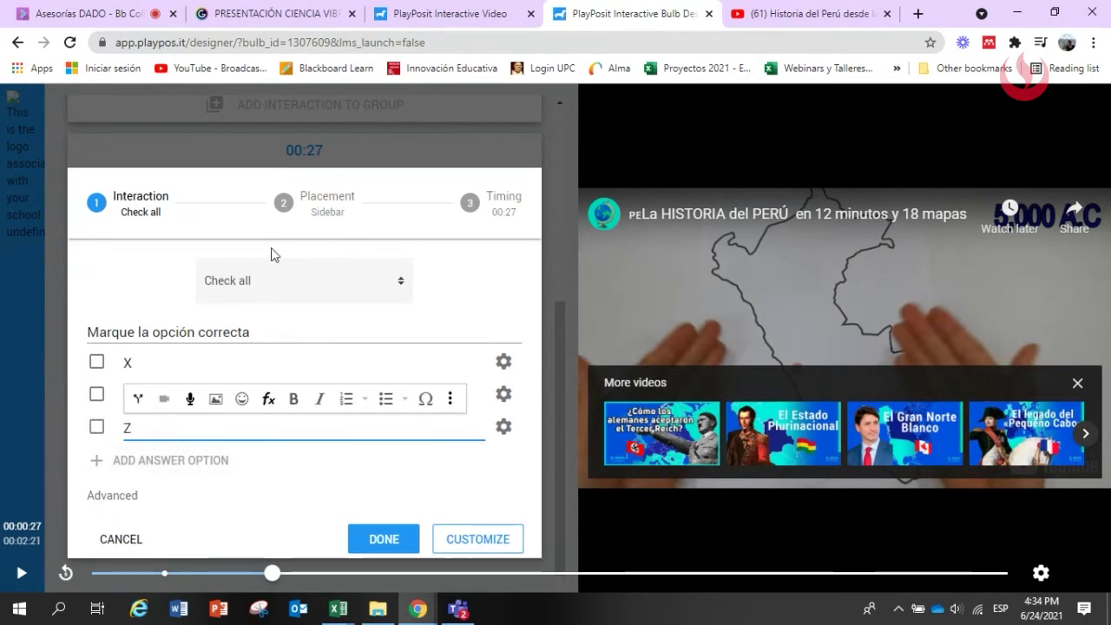
# - Mark T as the correct answer and save the question
pyautogui.click(97, 363)
pyautogui.click(96, 394)
pyautogui.click(97, 428)
pyautogui.click(96, 394)
pyautogui.click(97, 363)
pyautogui.click(96, 428)
pyautogui.click(502, 363)
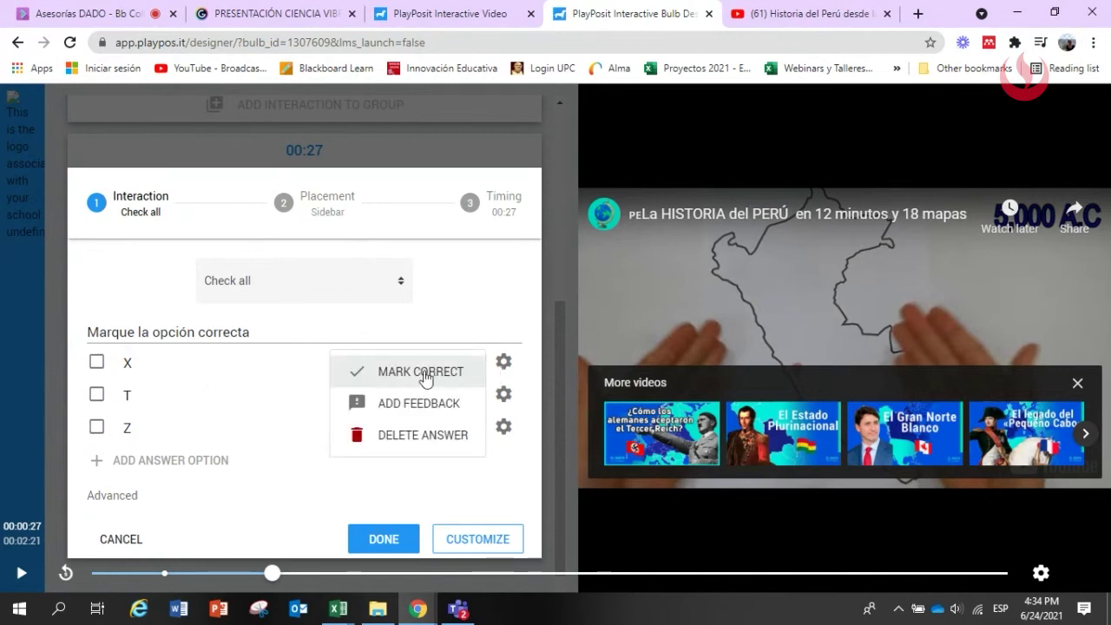
pyautogui.click(503, 394)
pyautogui.click(434, 404)
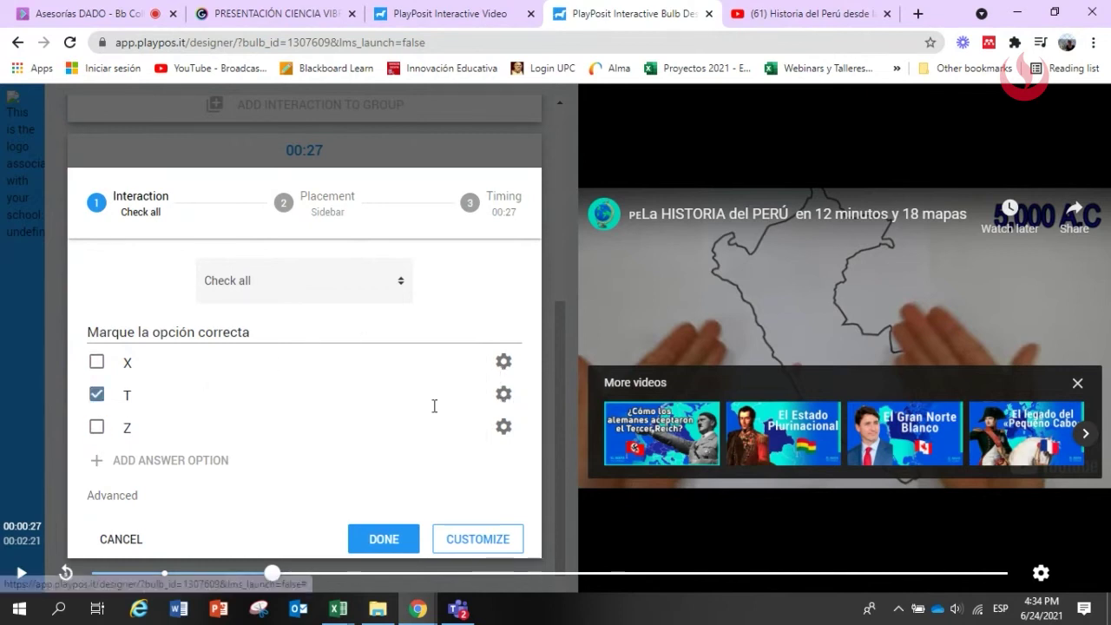
pyautogui.click(407, 546)
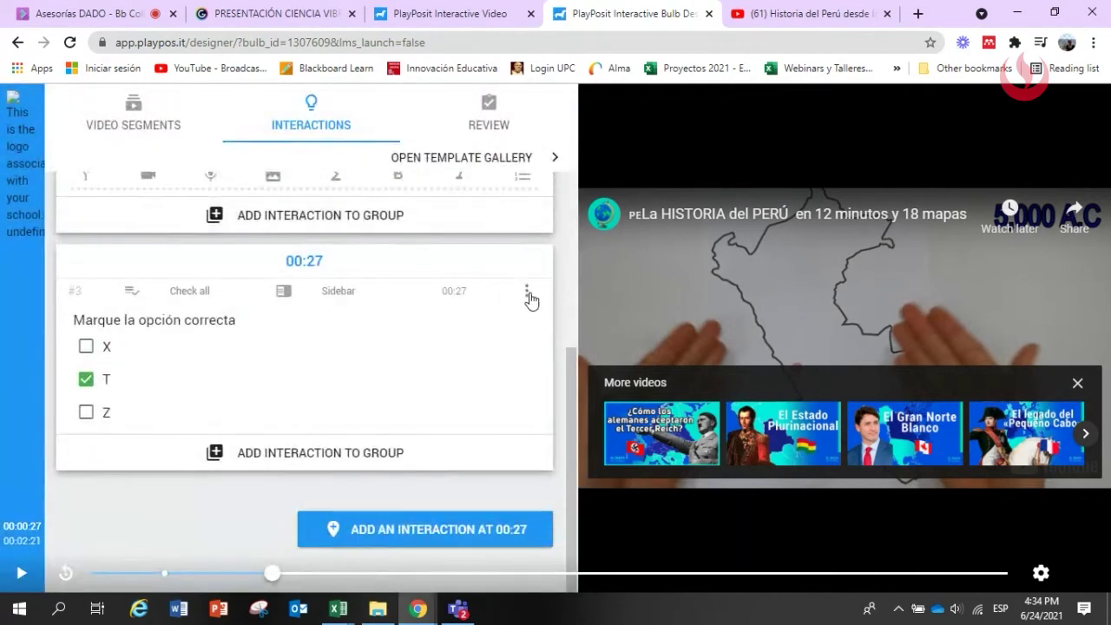
# - Make the discussion prompt worth 3 points
pyautogui.scroll(2, 521, 330)
pyautogui.click(526, 280)
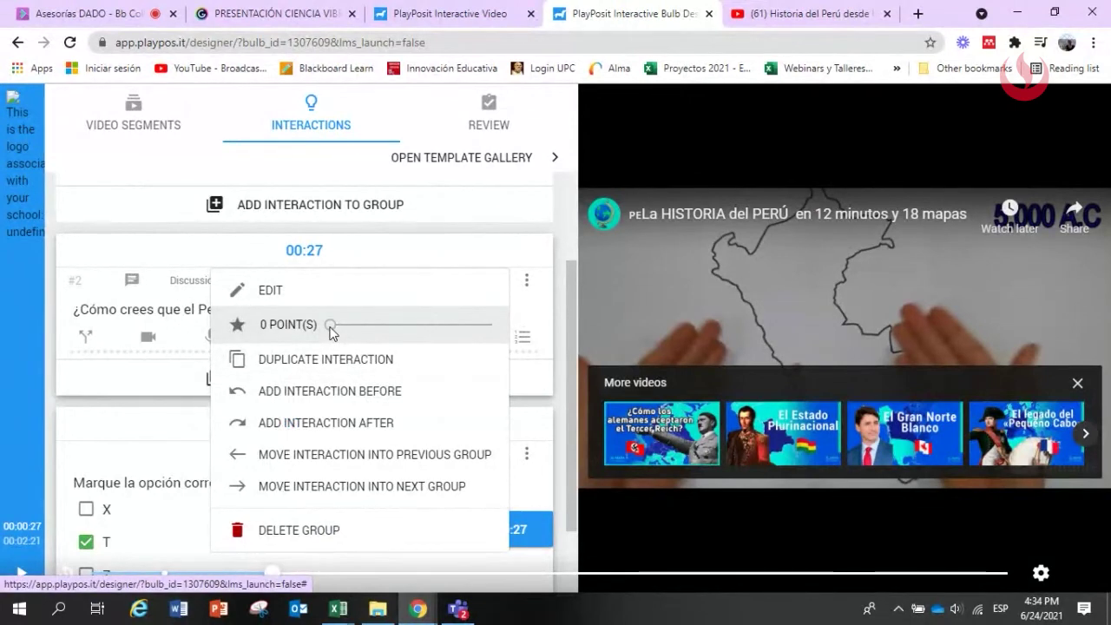
pyautogui.moveTo(330, 328); pyautogui.dragTo(412, 346)
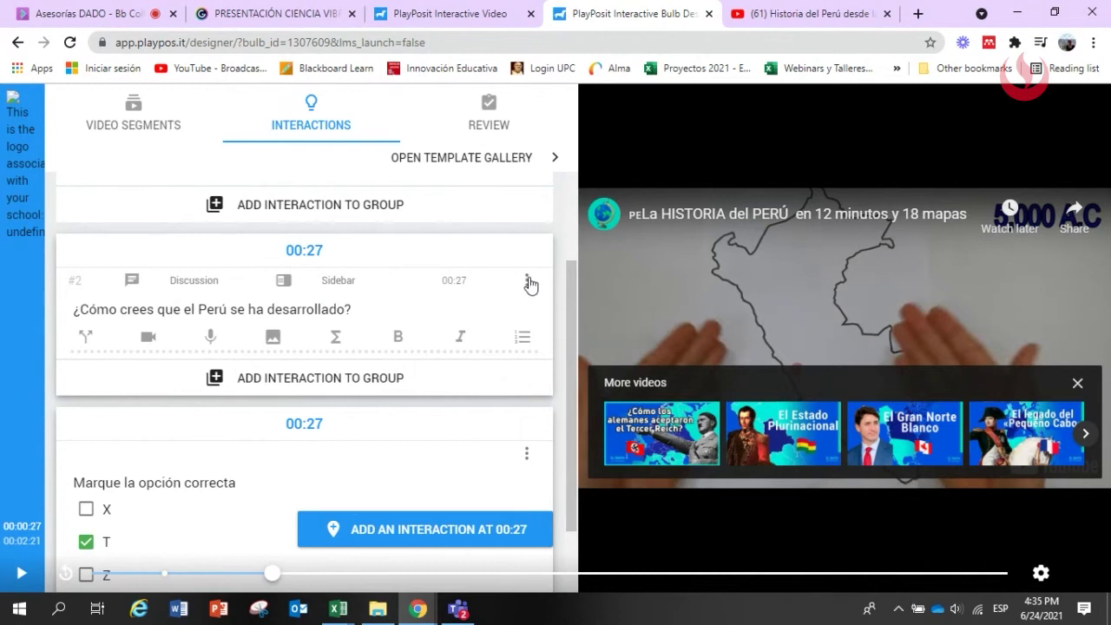
# - Raise the check-all question's value to 5 points
pyautogui.scroll(-2, 434, 426)
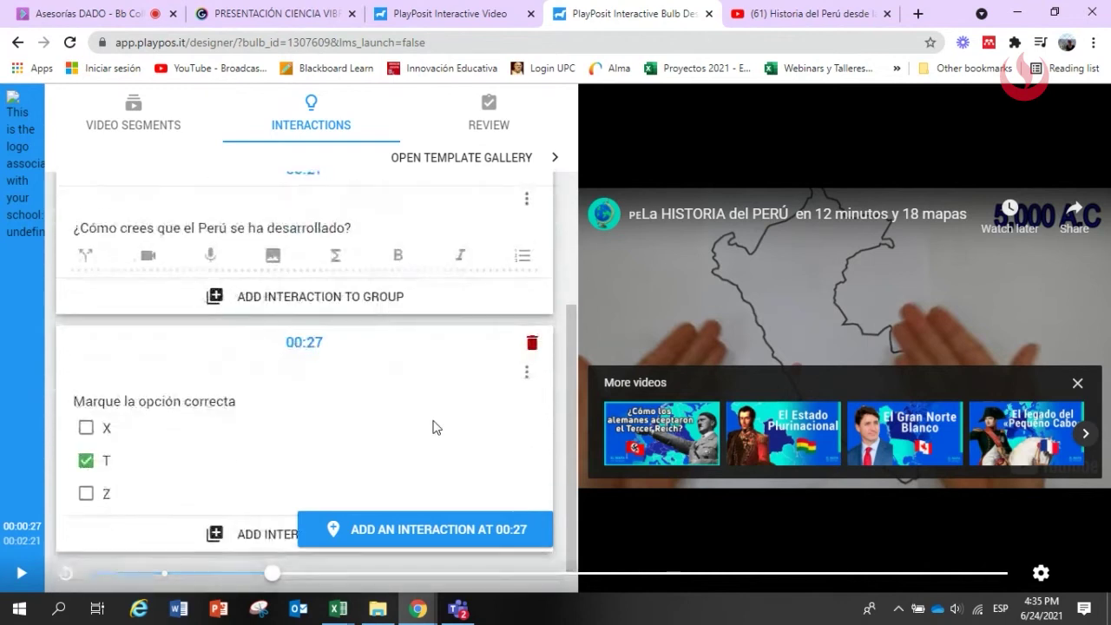
pyautogui.click(527, 292)
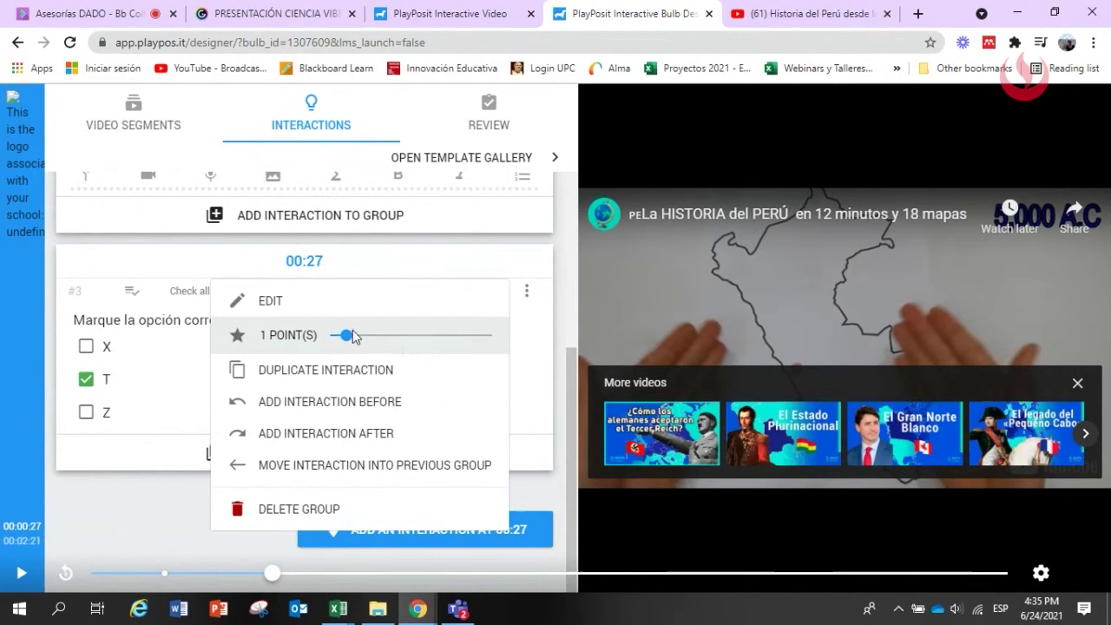
pyautogui.moveTo(362, 341); pyautogui.dragTo(410, 338)
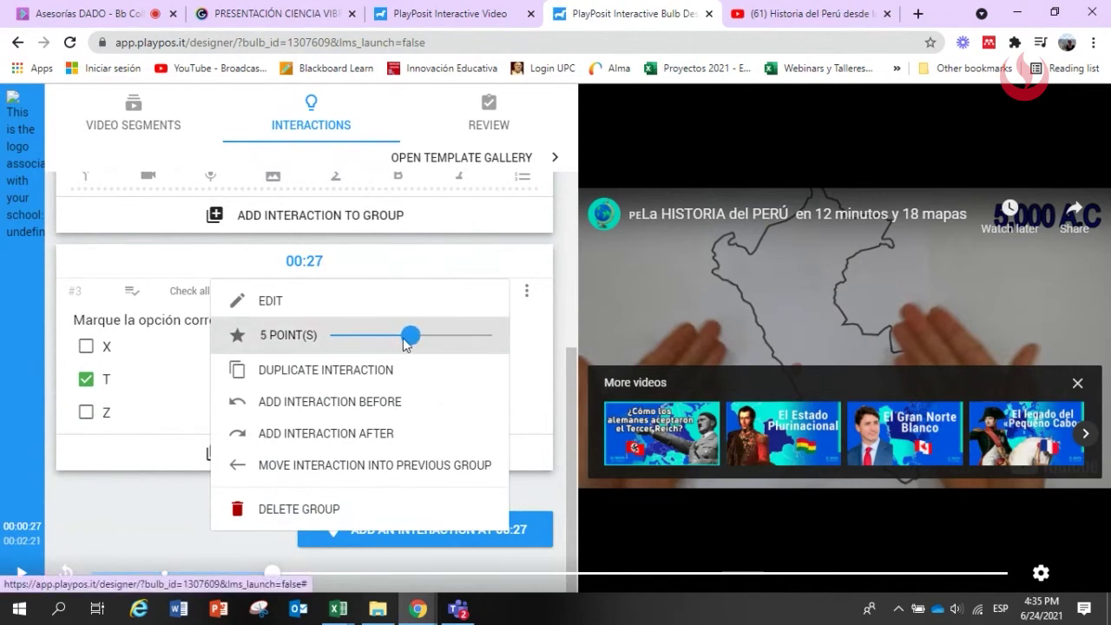
pyautogui.click(157, 506)
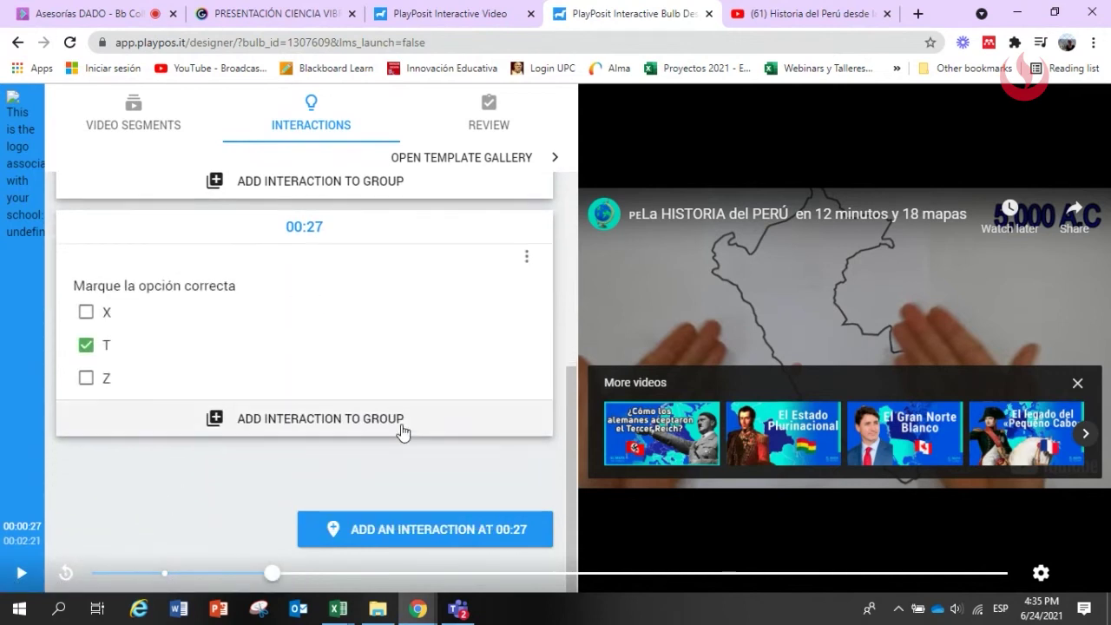
# - Start adding another interaction at 00:27, then cancel it
pyautogui.click(408, 531)
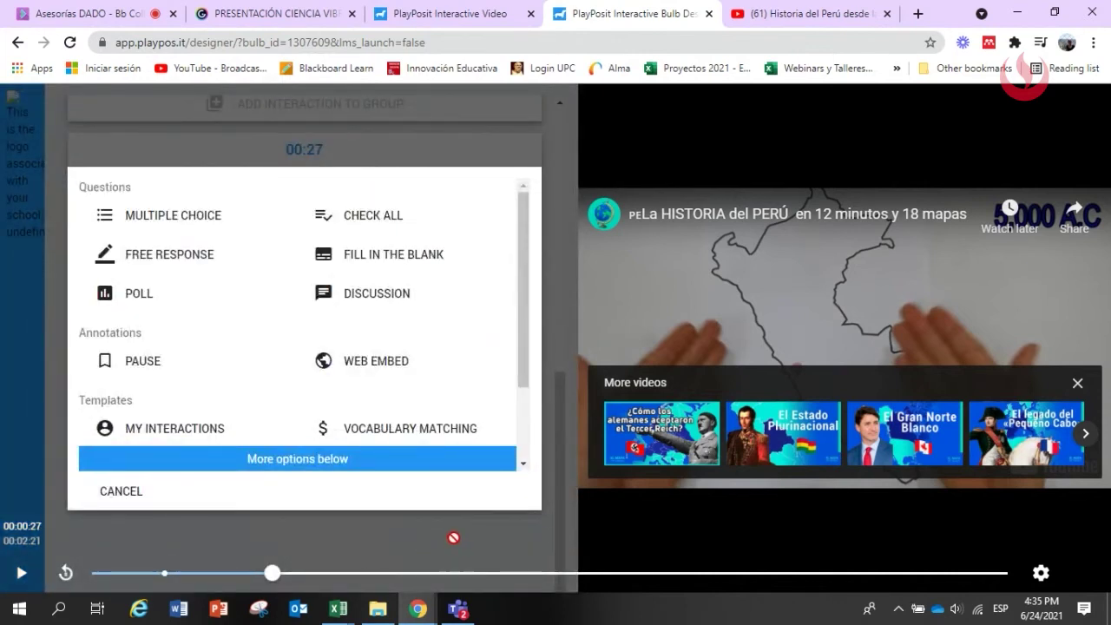
pyautogui.click(126, 494)
pyautogui.scroll(2, 462, 384)
pyautogui.scroll(-3, 458, 390)
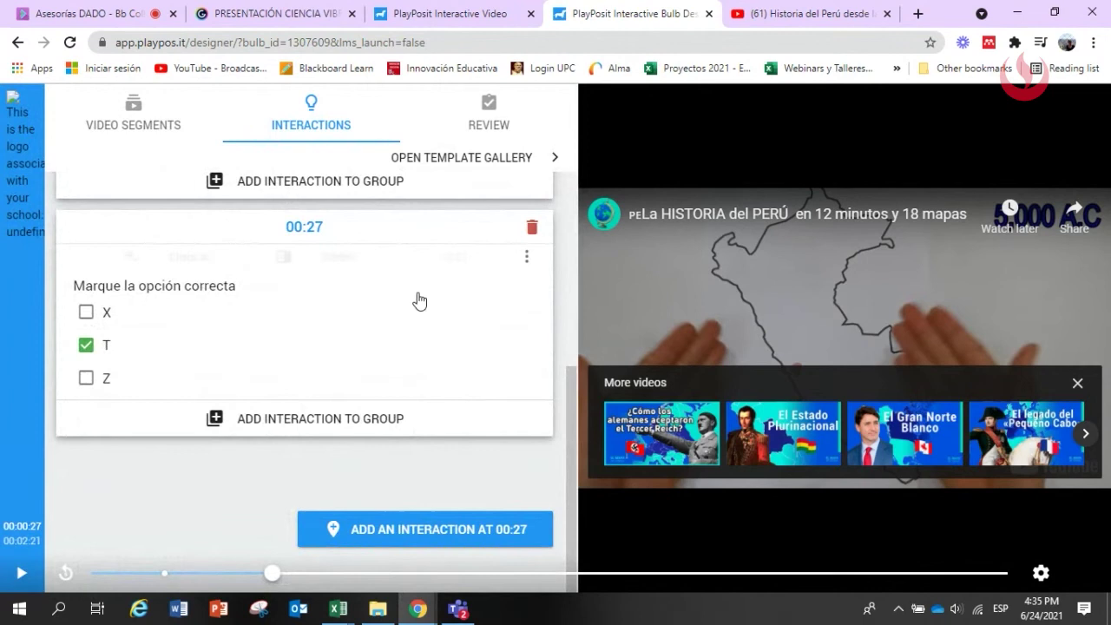
pyautogui.moveTo(459, 268)
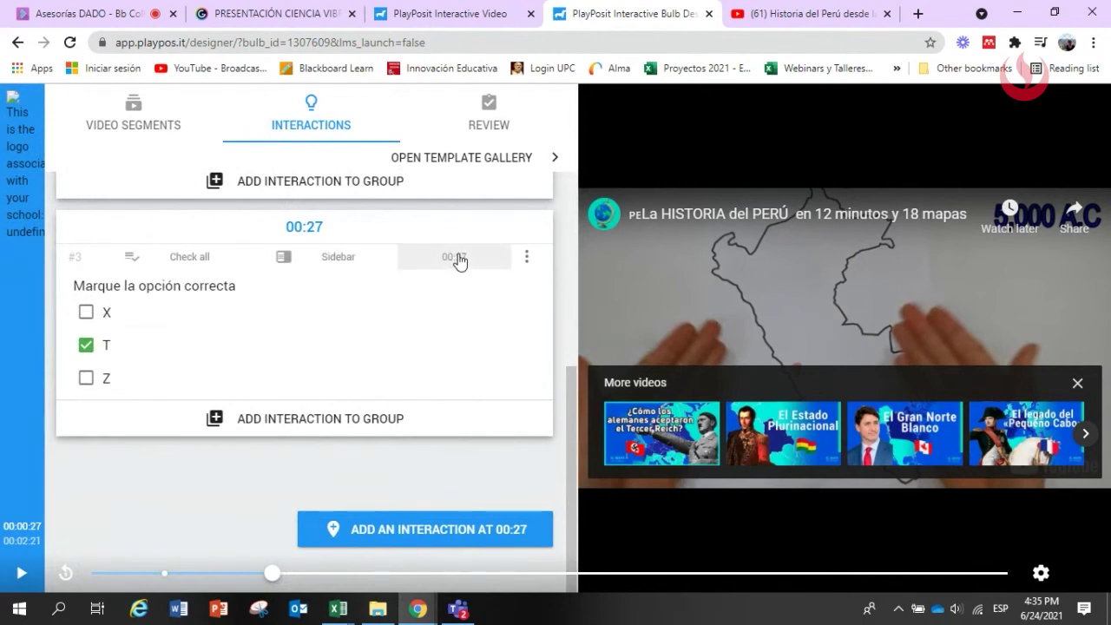
# - Retime the 'Marque la opción correcta' question from 00:27 to 00:44 and save the change
pyautogui.click(454, 260)
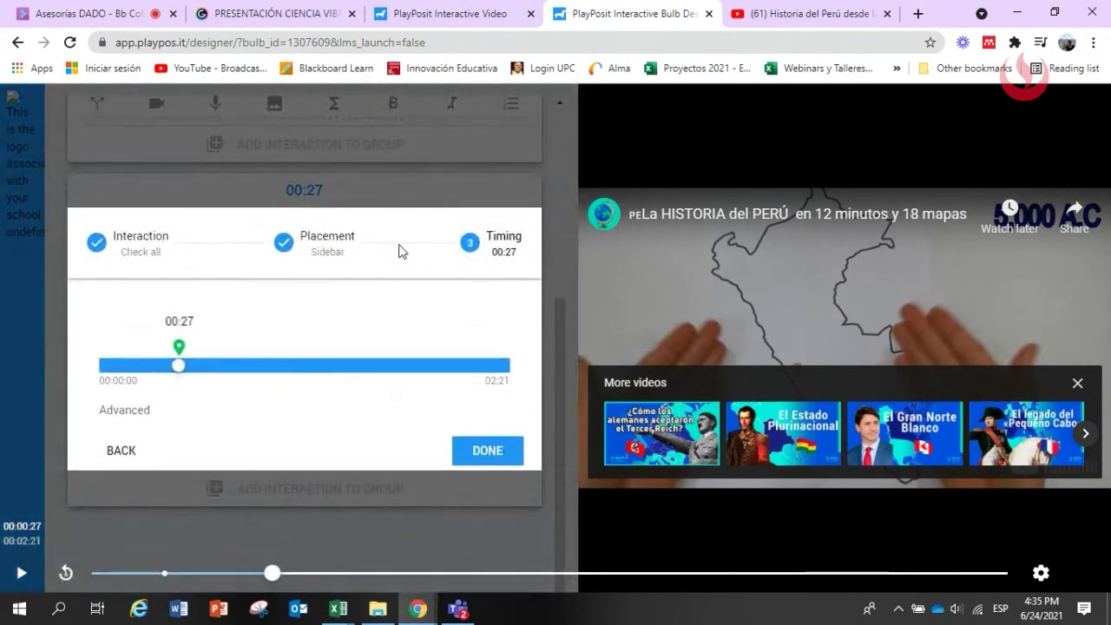
pyautogui.moveTo(181, 347); pyautogui.dragTo(227, 346)
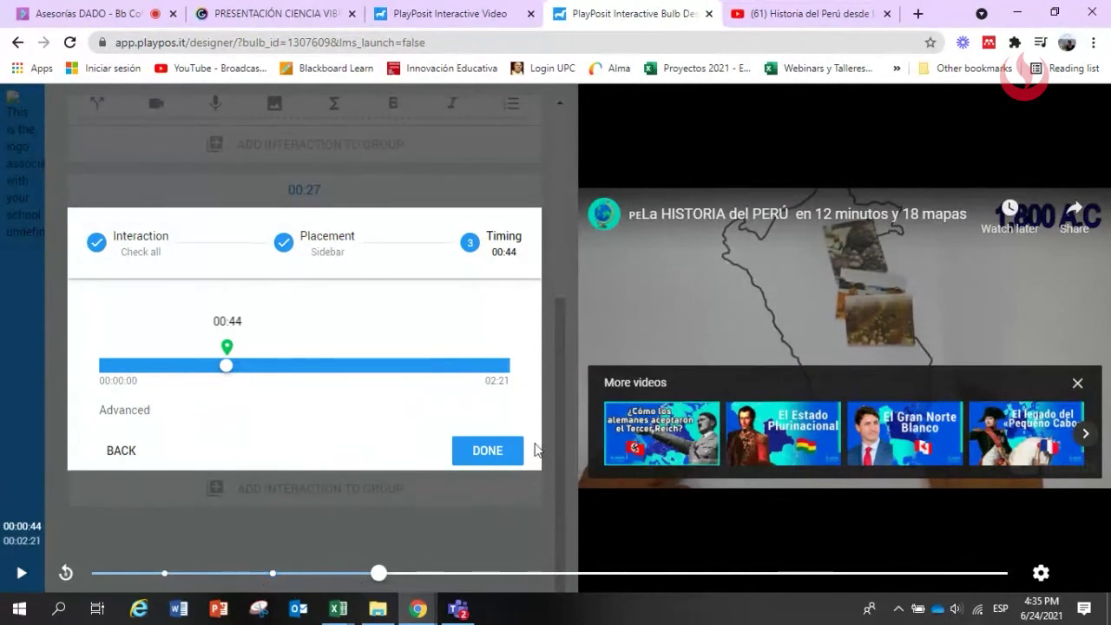
pyautogui.click(485, 452)
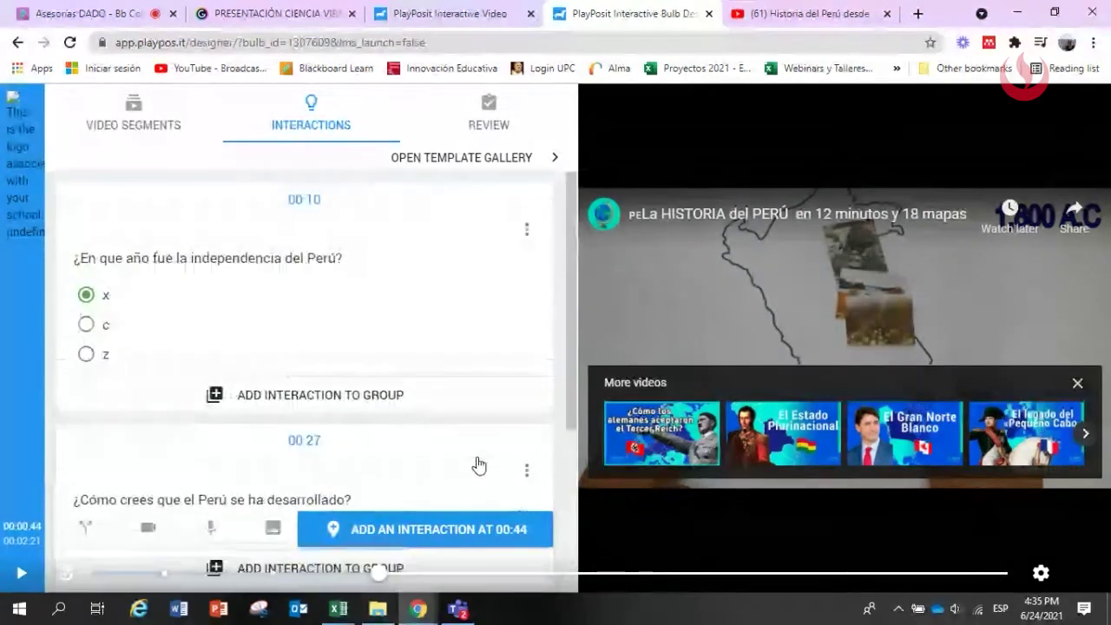
# - On the Review page, check Tags and Playback options, leaving interaction skipping off
pyautogui.scroll(-2, 477, 460)
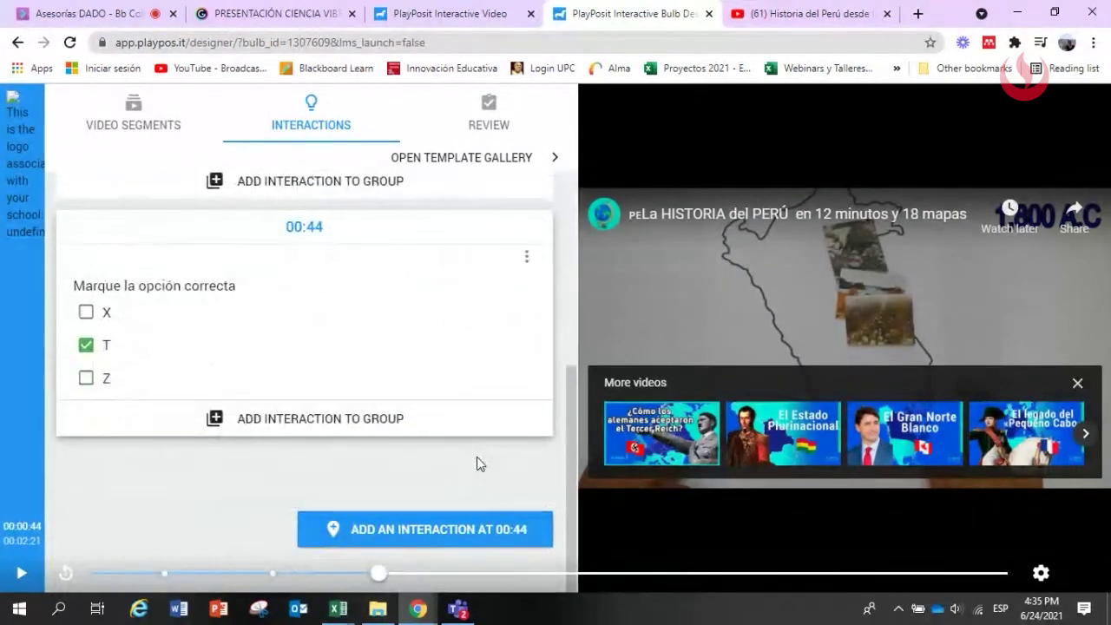
pyautogui.scroll(5, 475, 465)
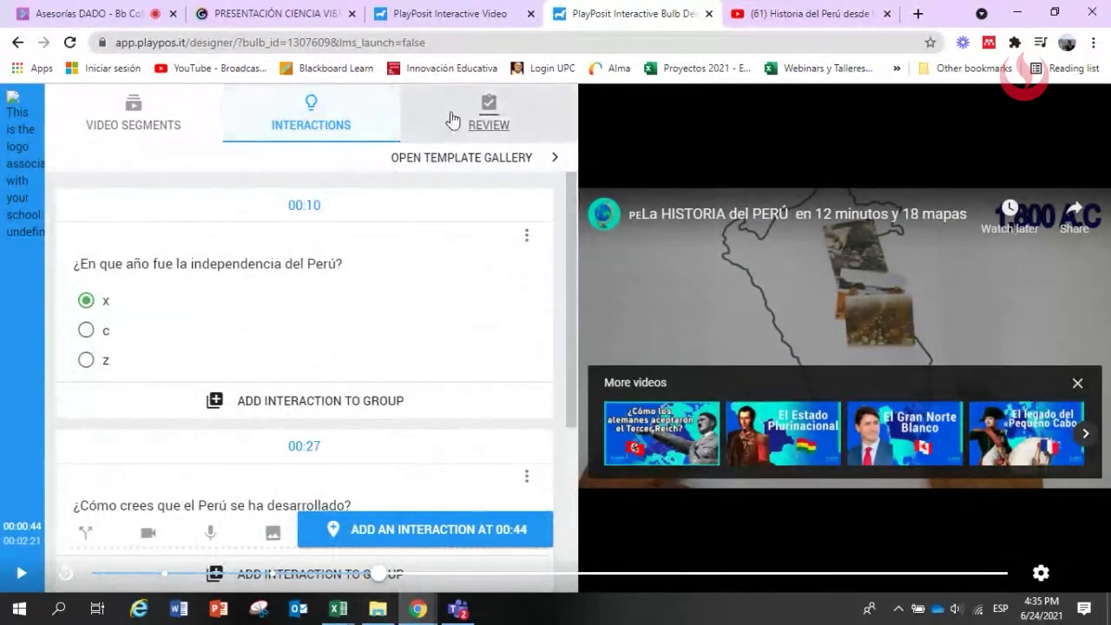
pyautogui.click(493, 126)
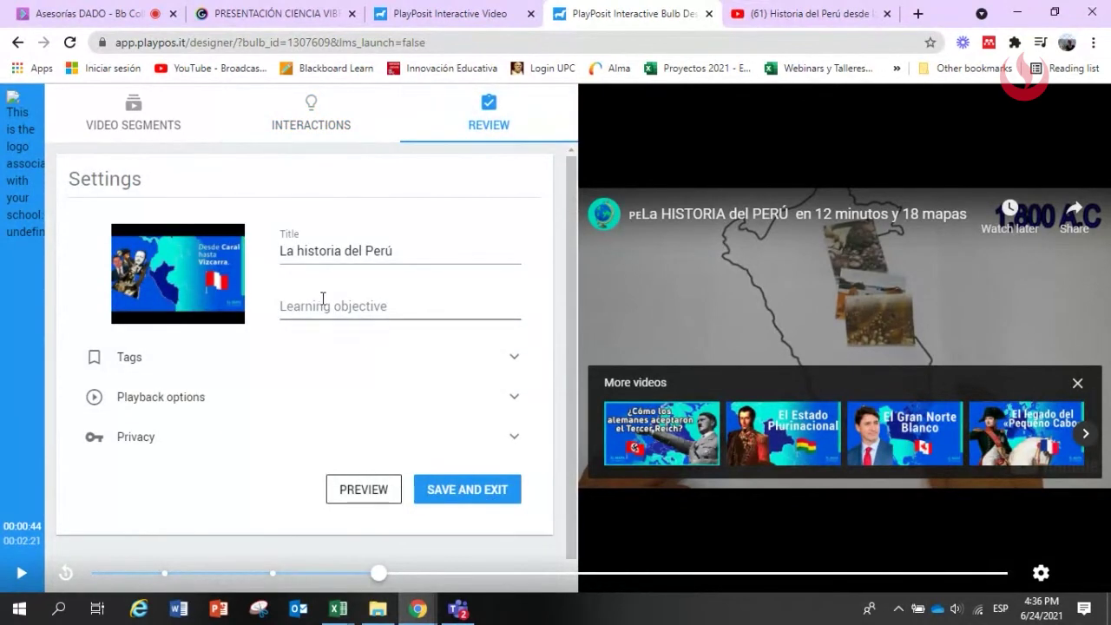
pyautogui.click(225, 376)
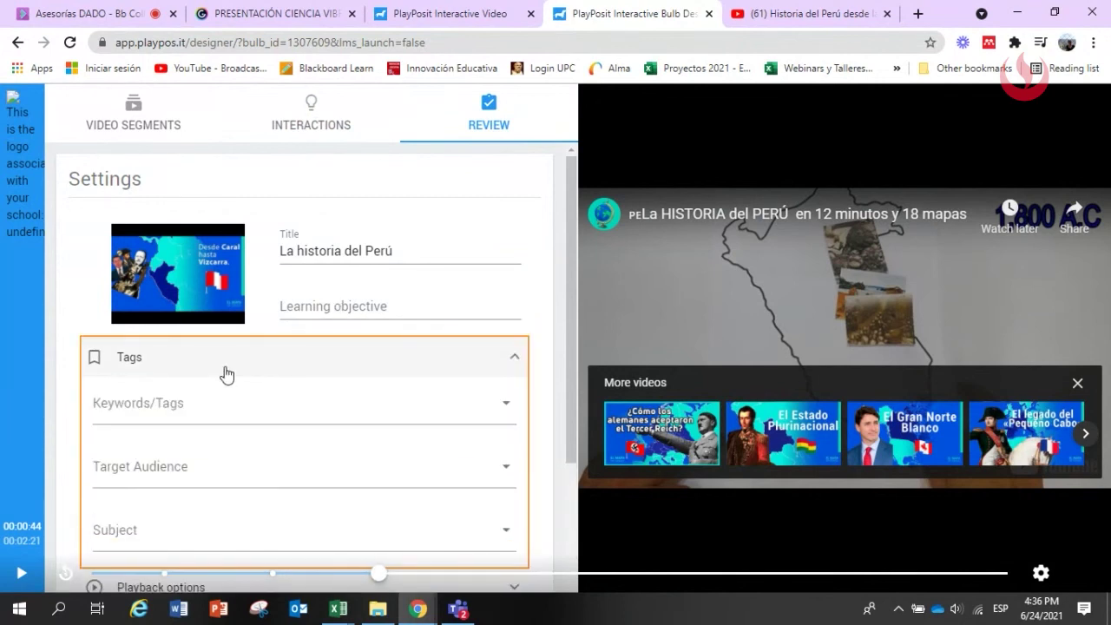
pyautogui.click(224, 375)
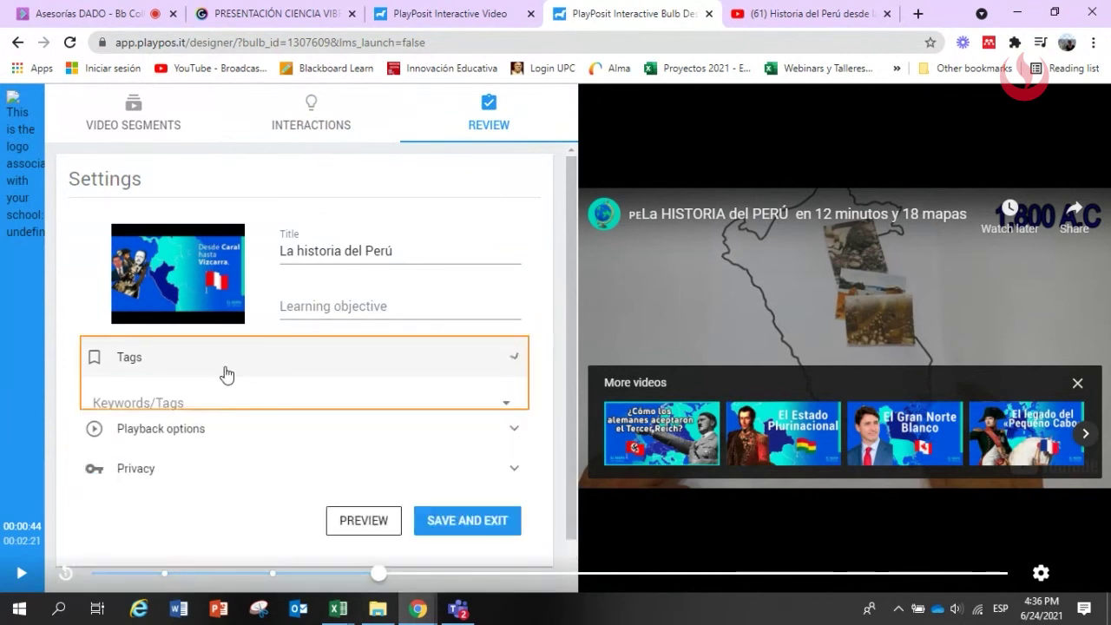
pyautogui.click(206, 404)
pyautogui.scroll(-3, 206, 408)
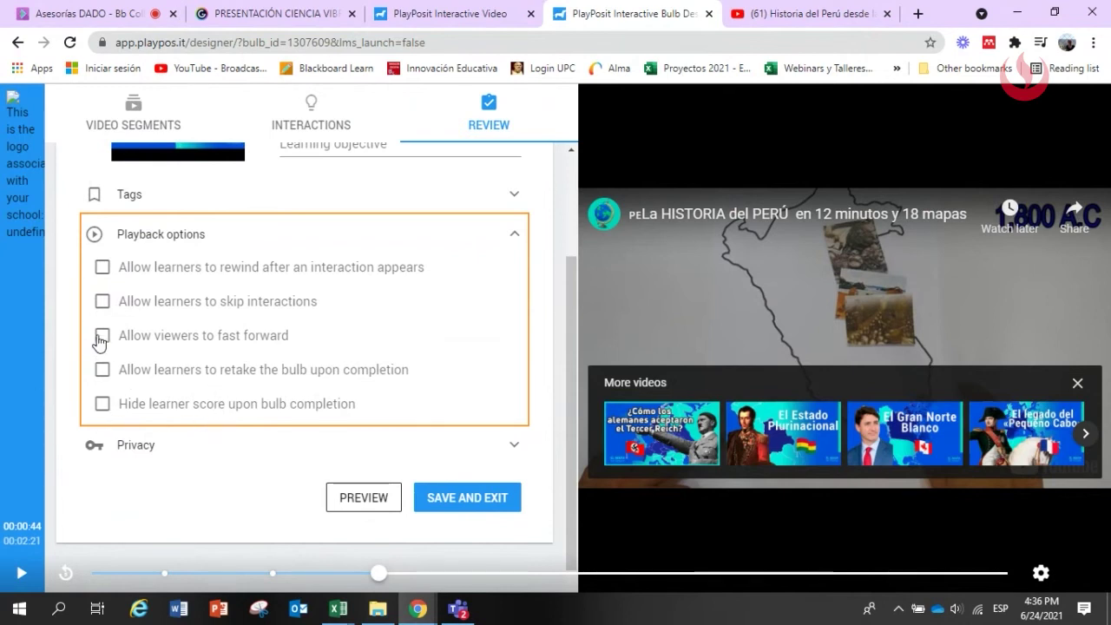
pyautogui.click(101, 301)
pyautogui.click(102, 302)
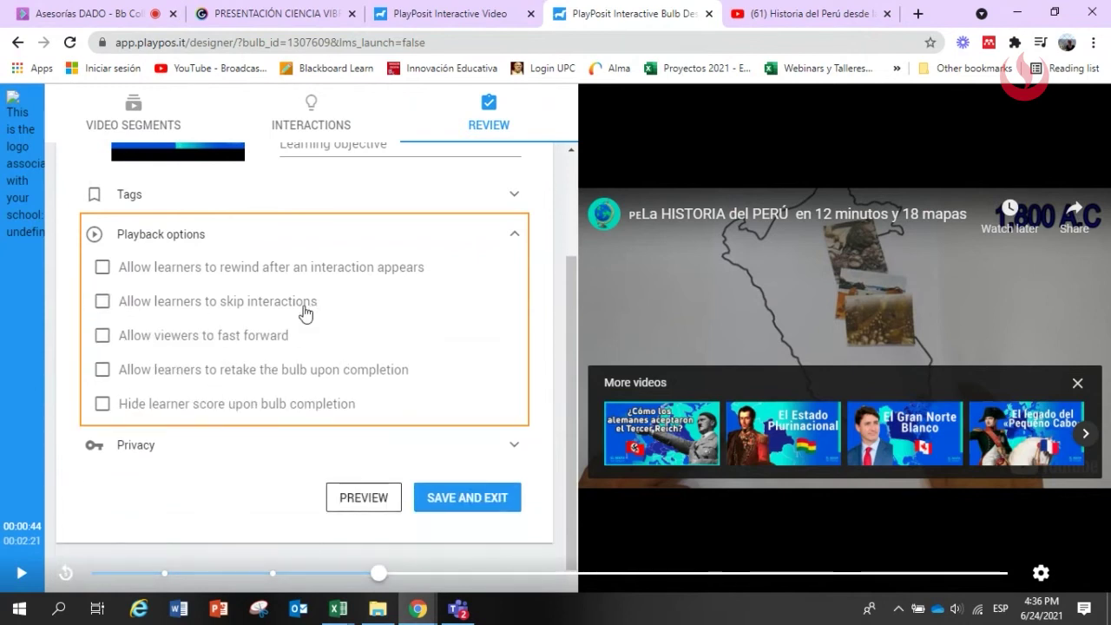
# - Check the Privacy options and save the bulb, exiting the editor
pyautogui.click(176, 448)
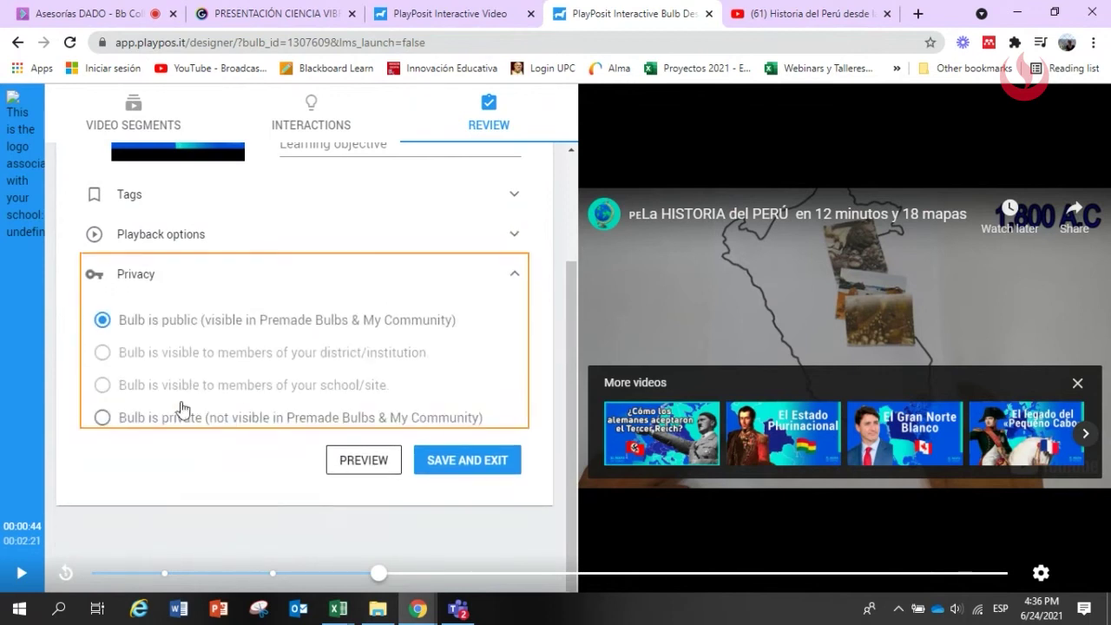
pyautogui.scroll(-1, 193, 350)
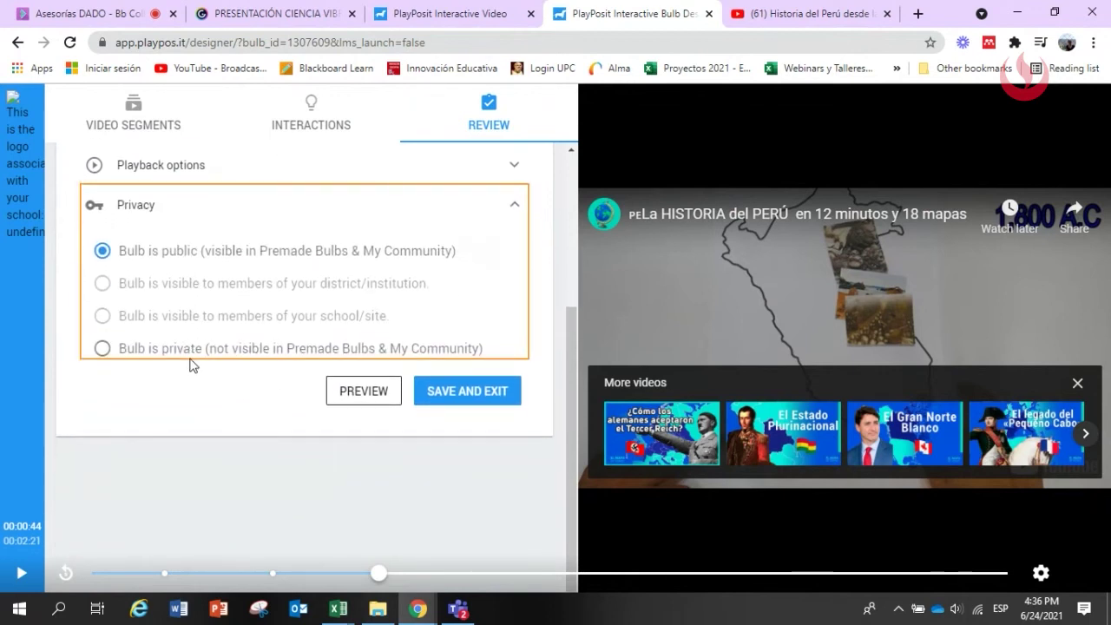
pyautogui.scroll(3, 193, 371)
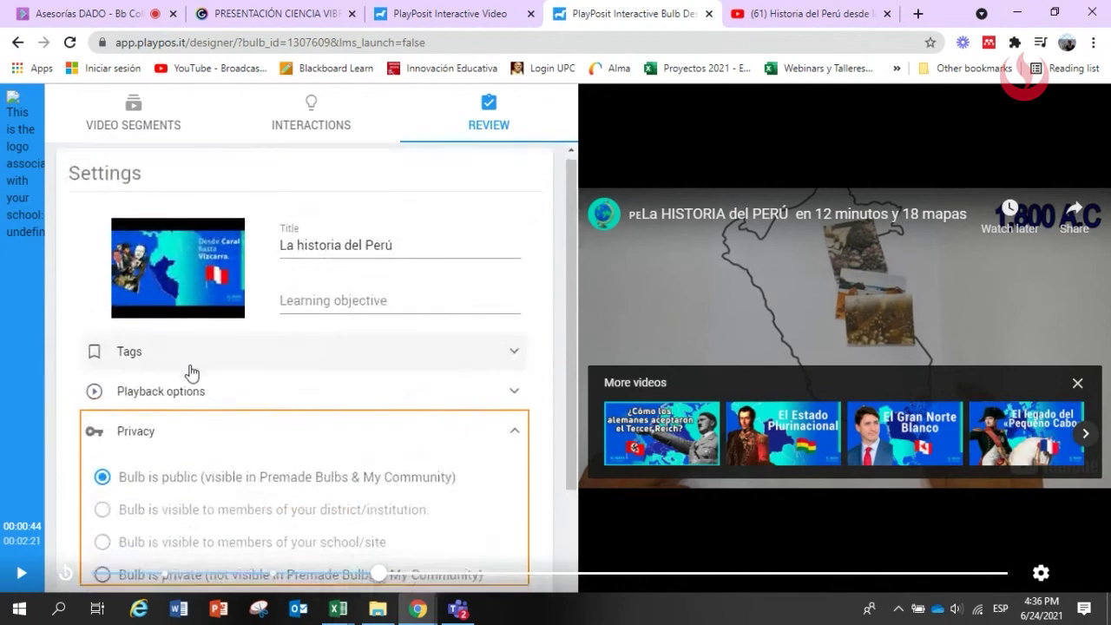
pyautogui.scroll(-1, 191, 373)
pyautogui.click(469, 549)
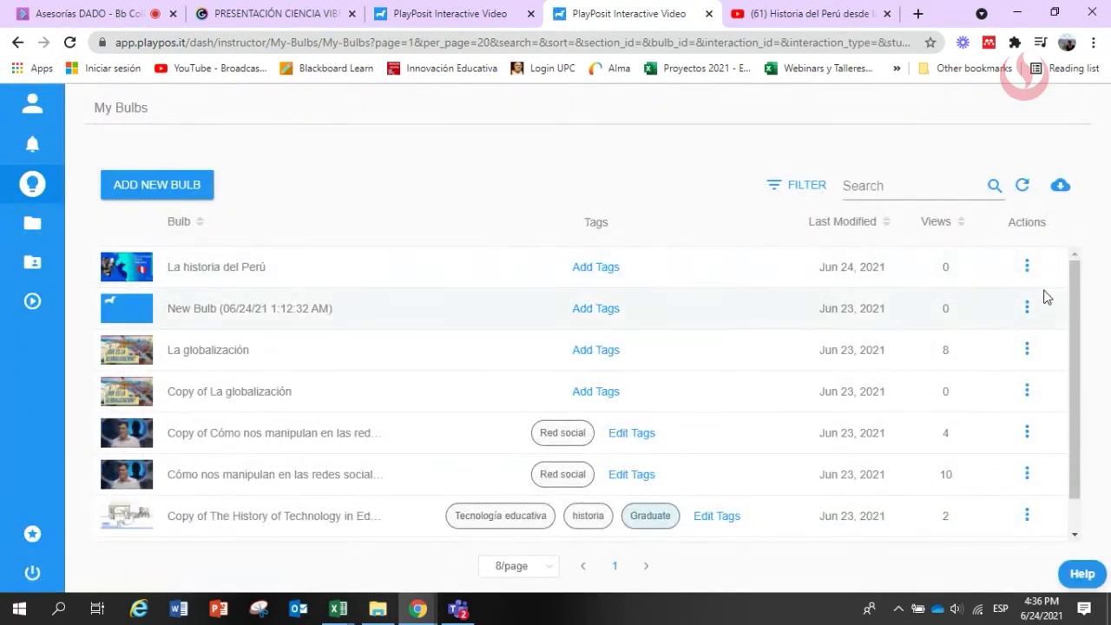
# - Preview La historia del Perú as a learner and dismiss the Preview Mode notice
pyautogui.click(1027, 266)
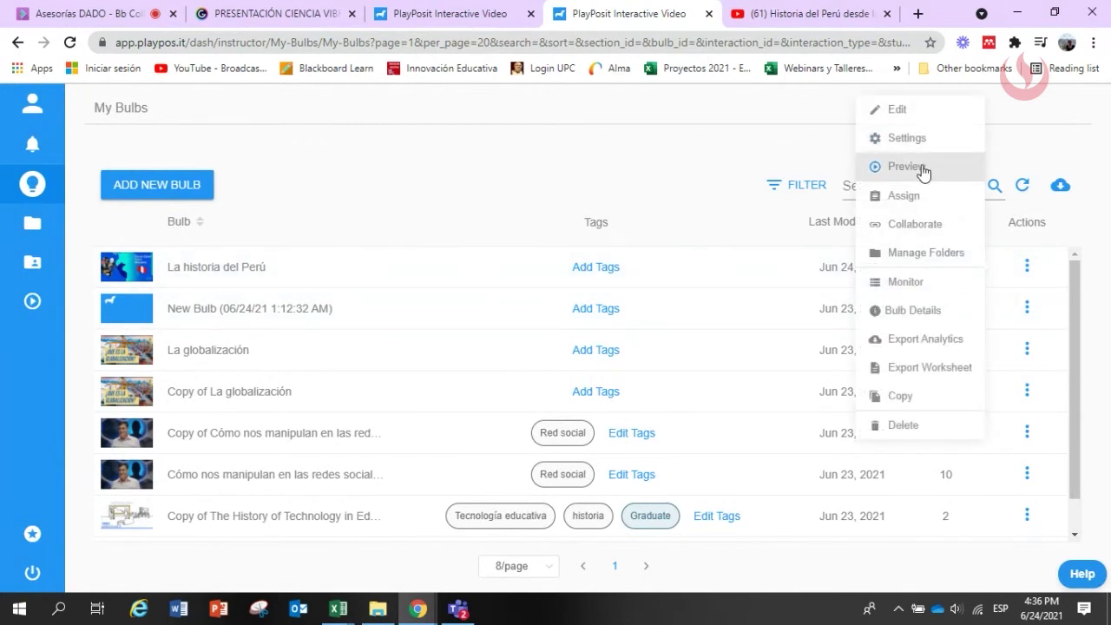
pyautogui.click(924, 173)
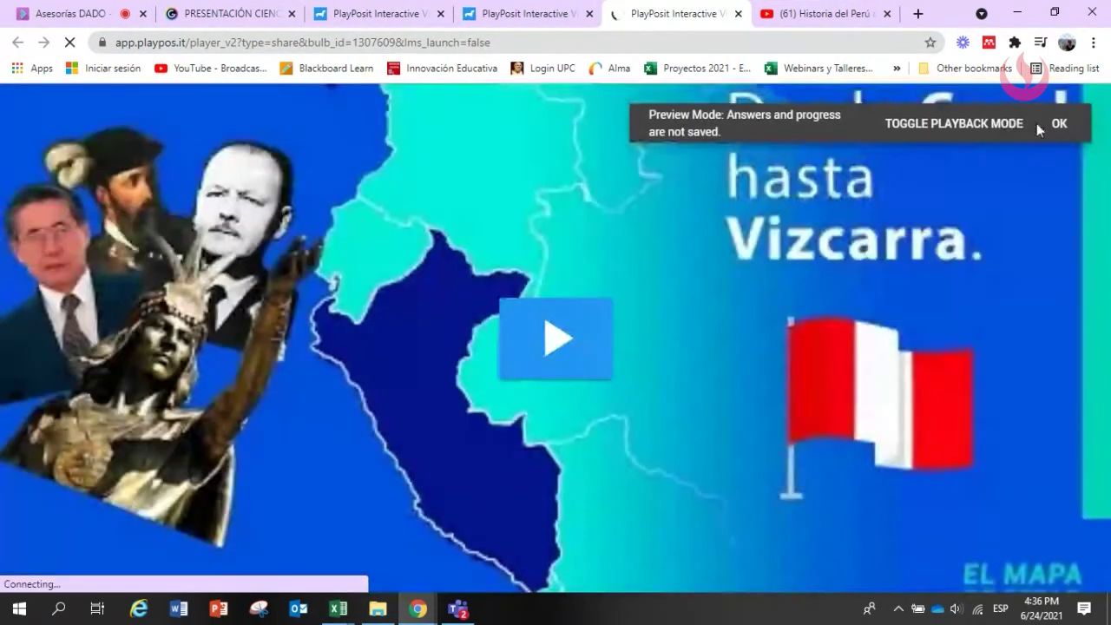
pyautogui.click(1059, 124)
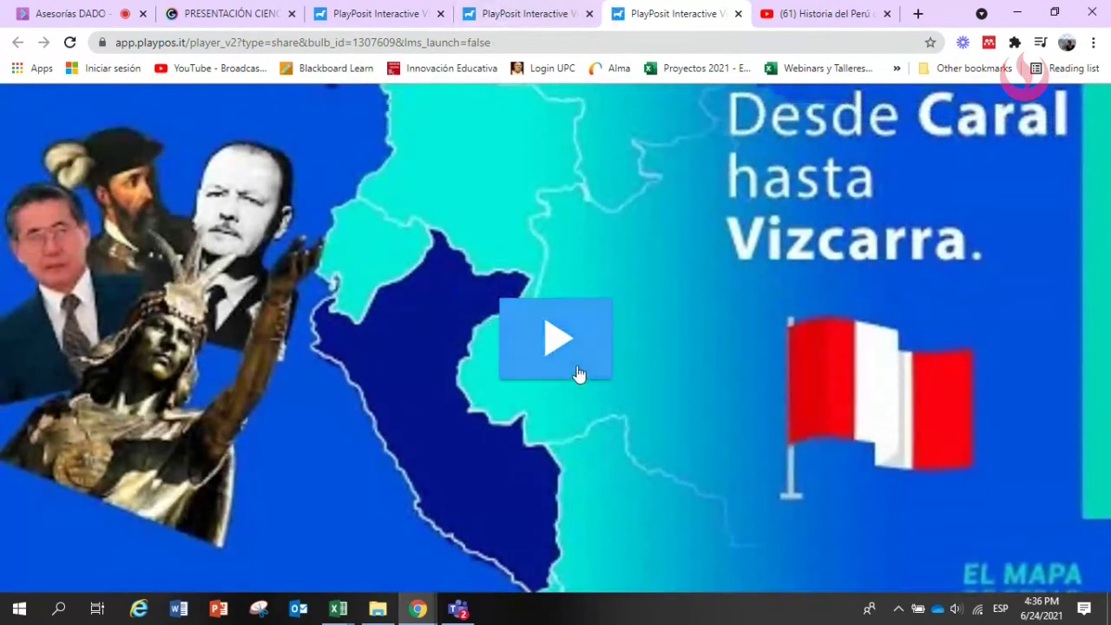
# - Play the preview, answer the 00:10 independence question with x, and continue watching
pyautogui.click(574, 341)
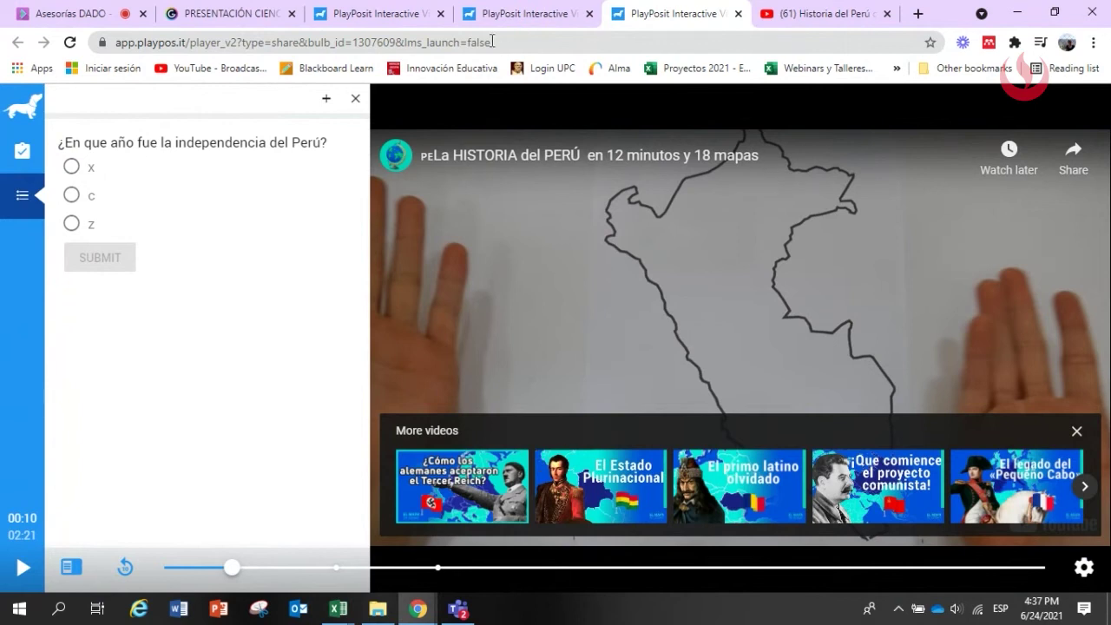
pyautogui.click(76, 171)
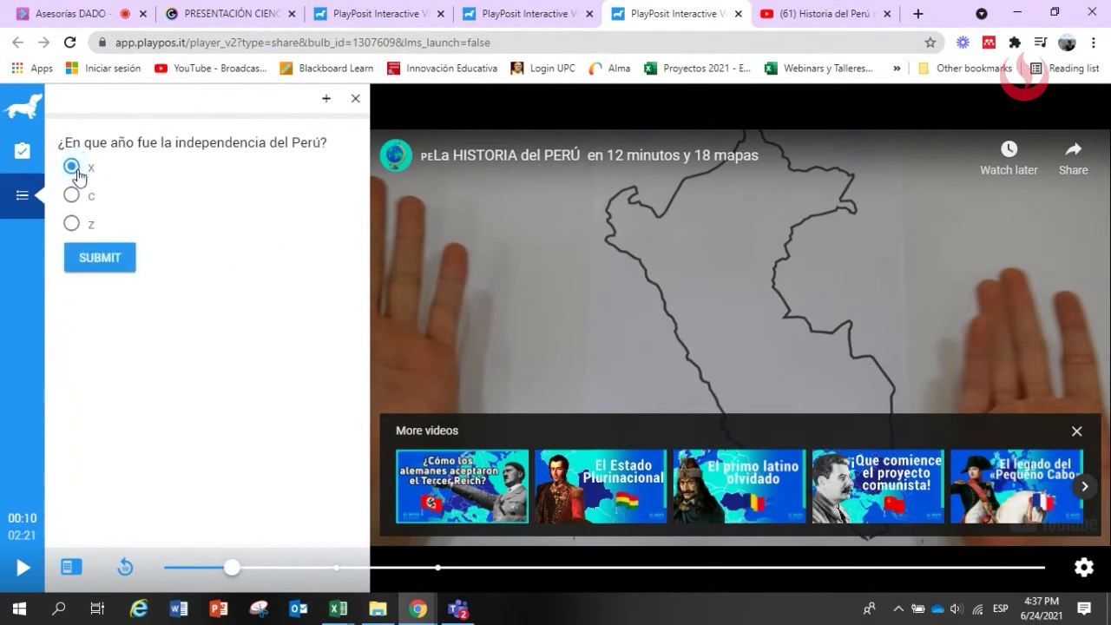
pyautogui.click(100, 260)
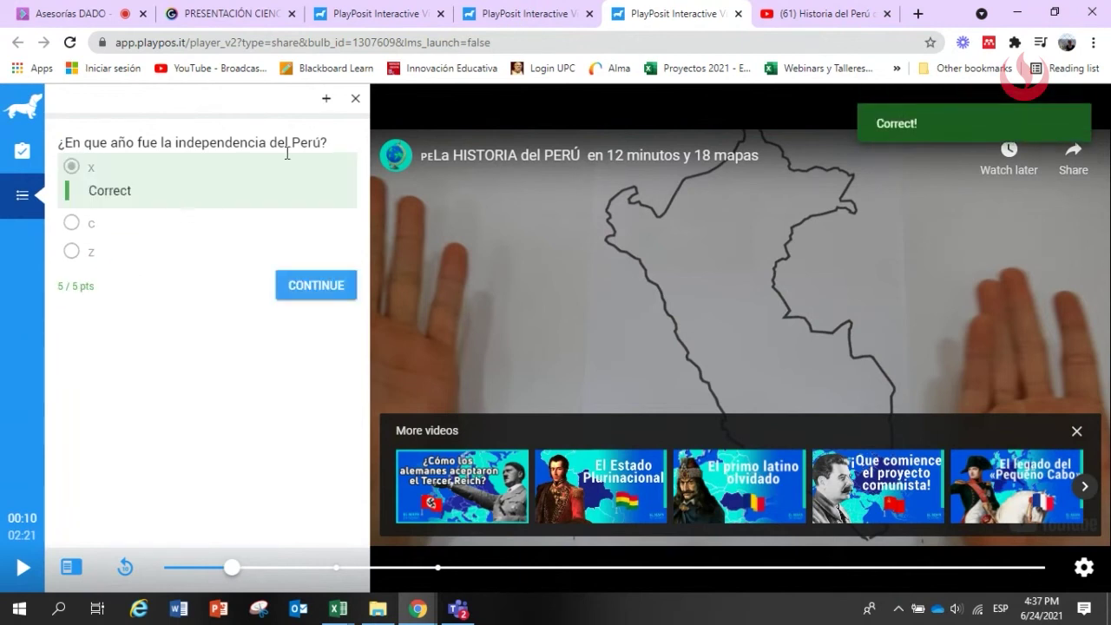
pyautogui.click(320, 299)
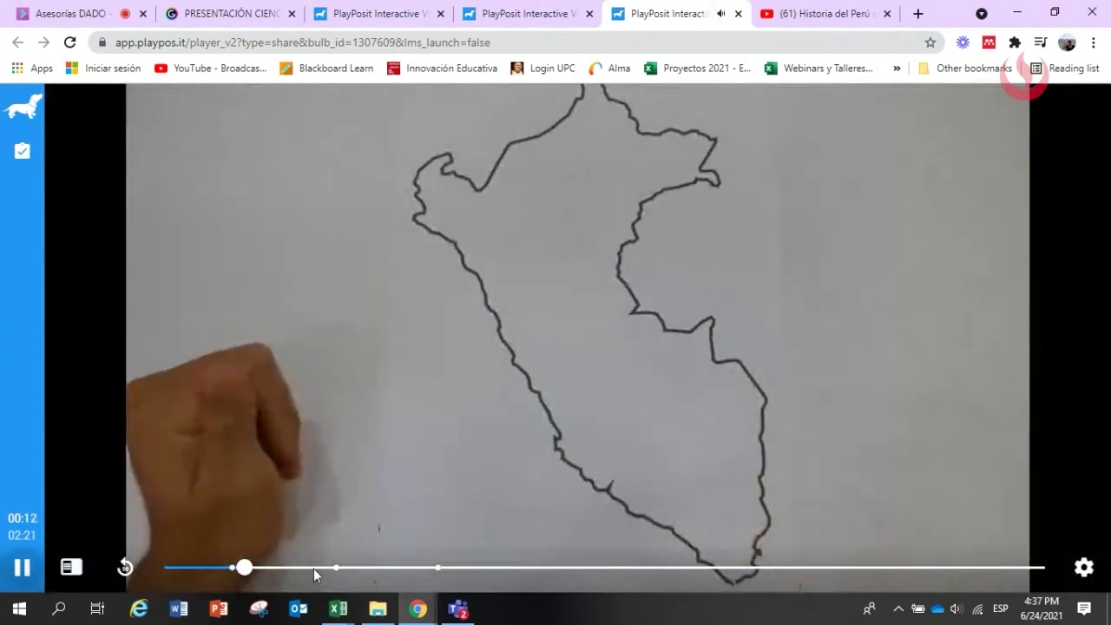
# - Jump to the 5,000 A.C scene and post the reply 'dfvdfbdgb' to the discussion question
pyautogui.click(318, 567)
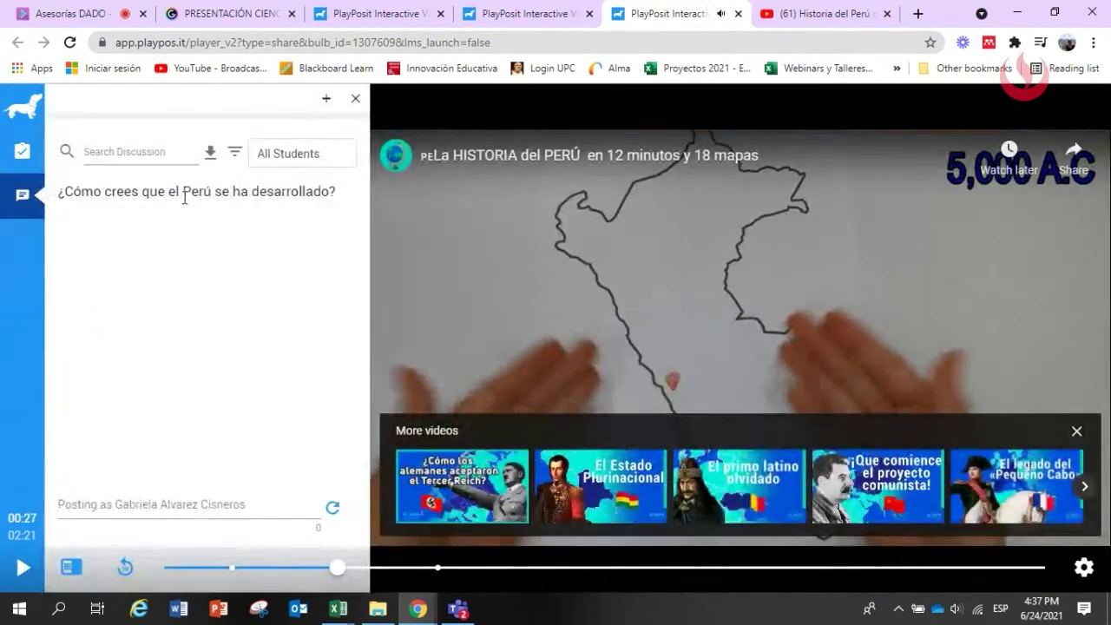
pyautogui.click(183, 506)
pyautogui.write('dfvdfbdgbfg')
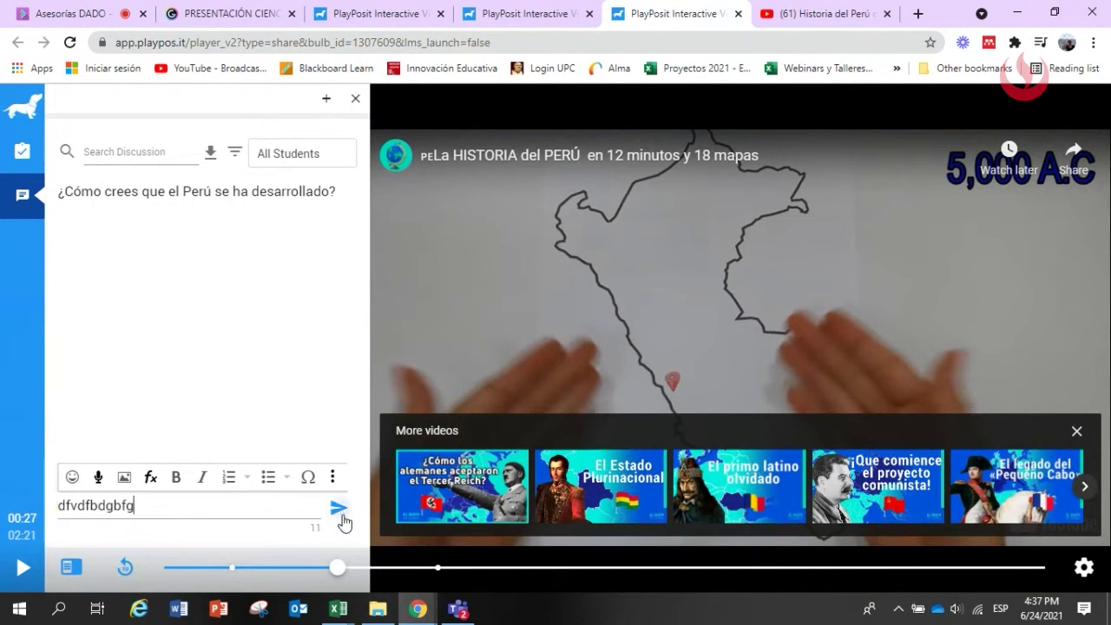
pyautogui.click(340, 514)
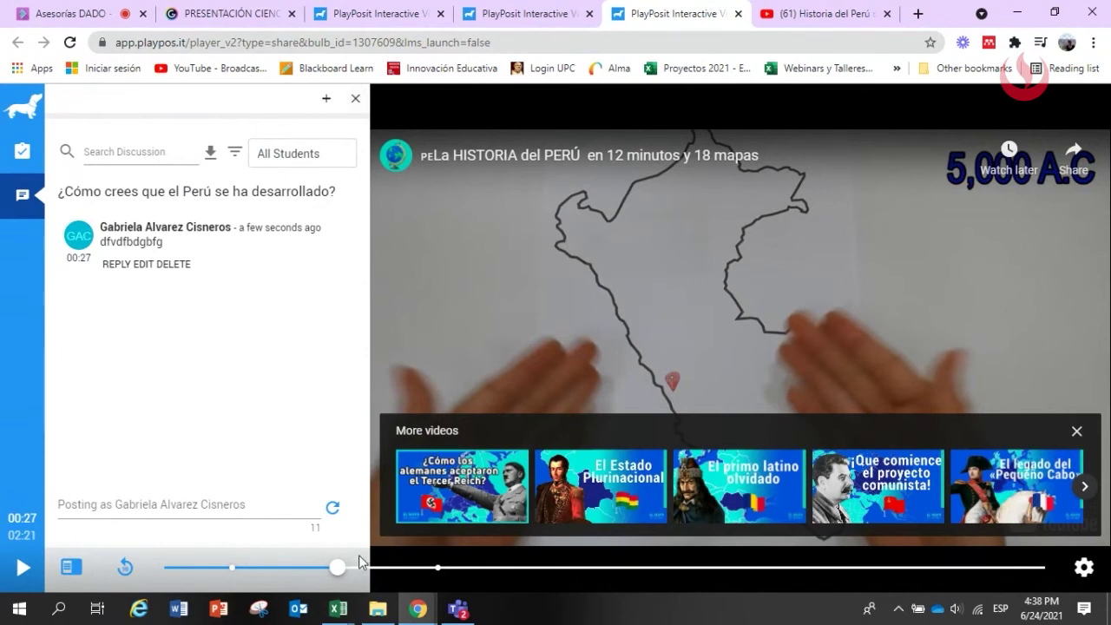
# - Resume, skip to about 00:42, answer 'Marque la opción correcta' with T, and continue
pyautogui.click(569, 302)
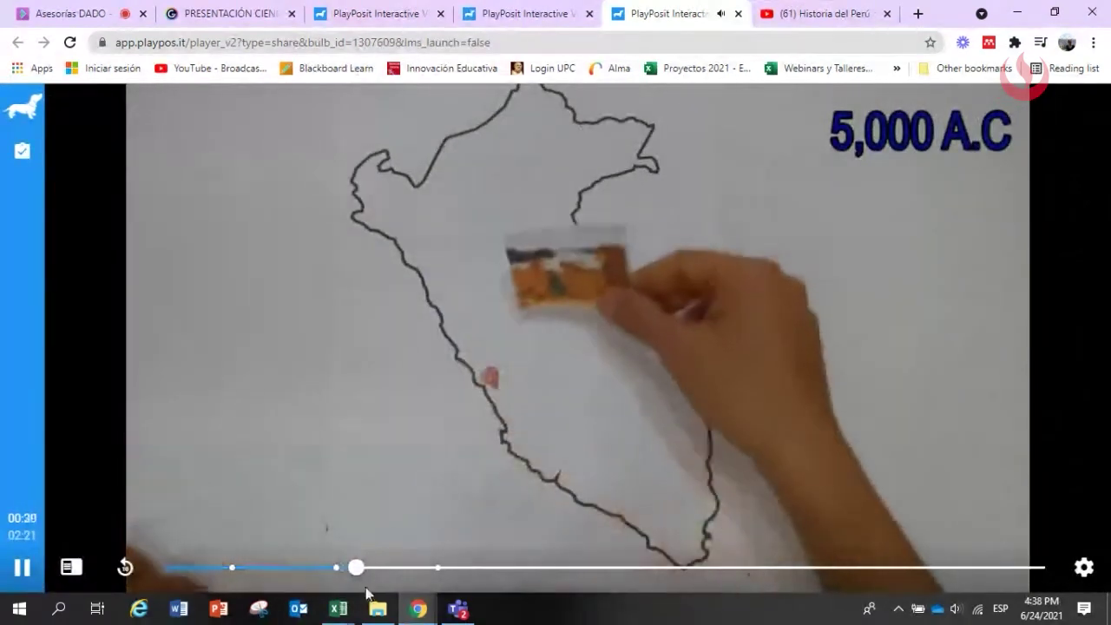
pyautogui.click(427, 568)
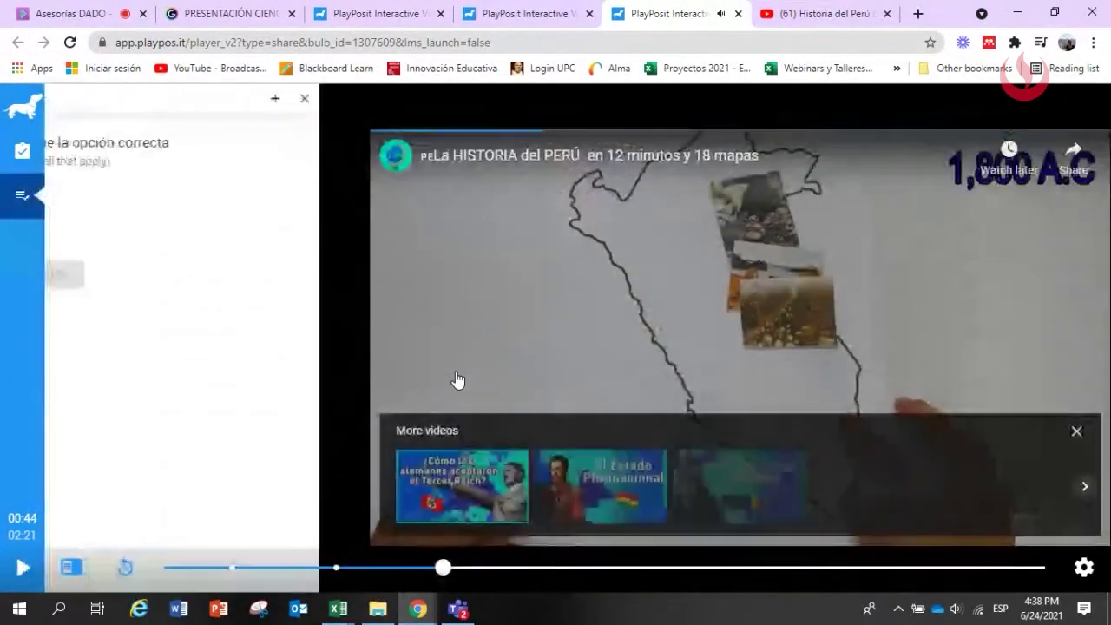
pyautogui.click(72, 212)
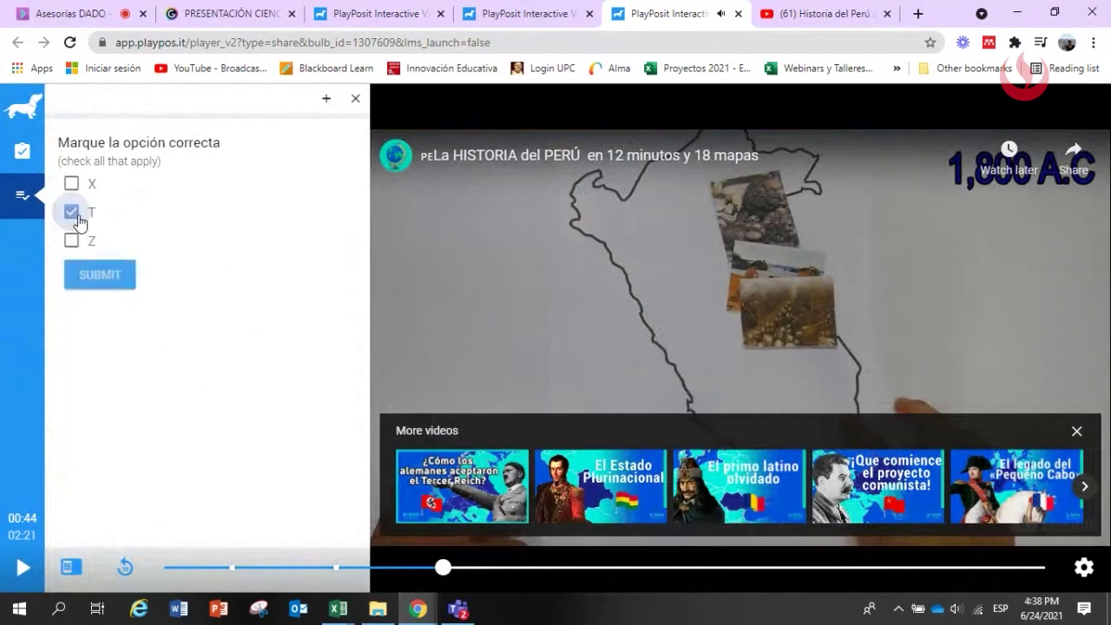
pyautogui.click(103, 276)
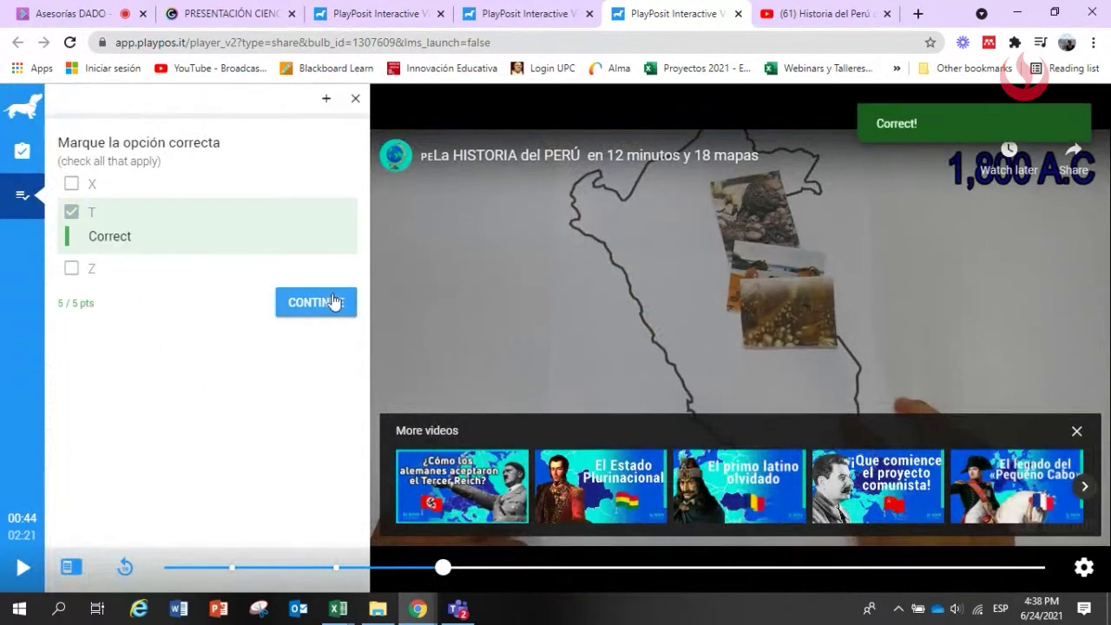
pyautogui.click(332, 304)
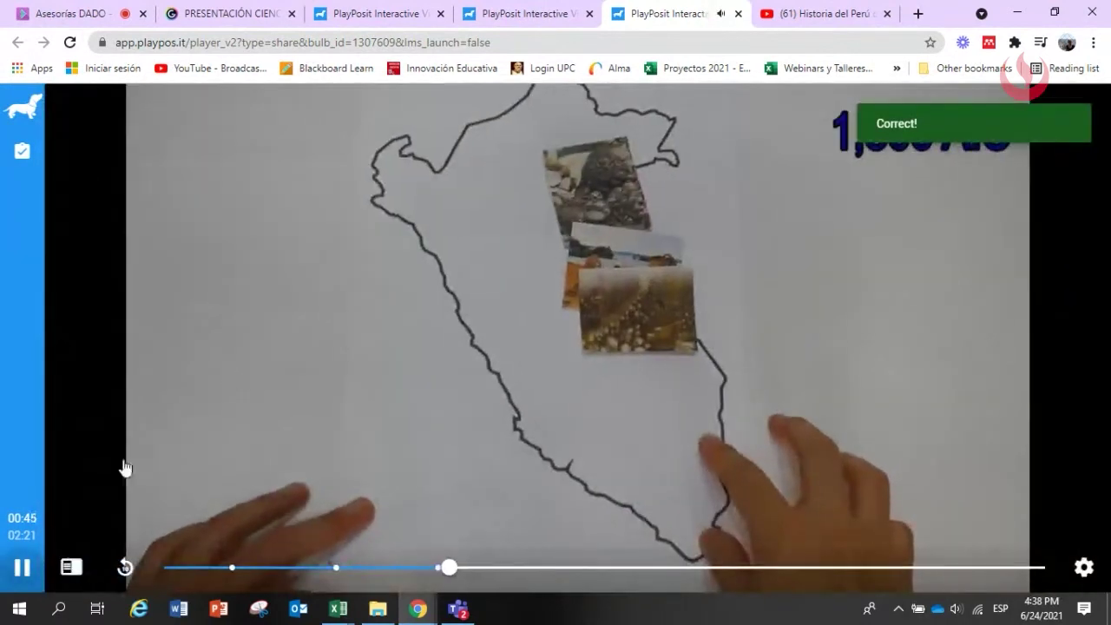
# - Close the student player, then open La historia del Perú's settings and cancel without changes
pyautogui.click(738, 14)
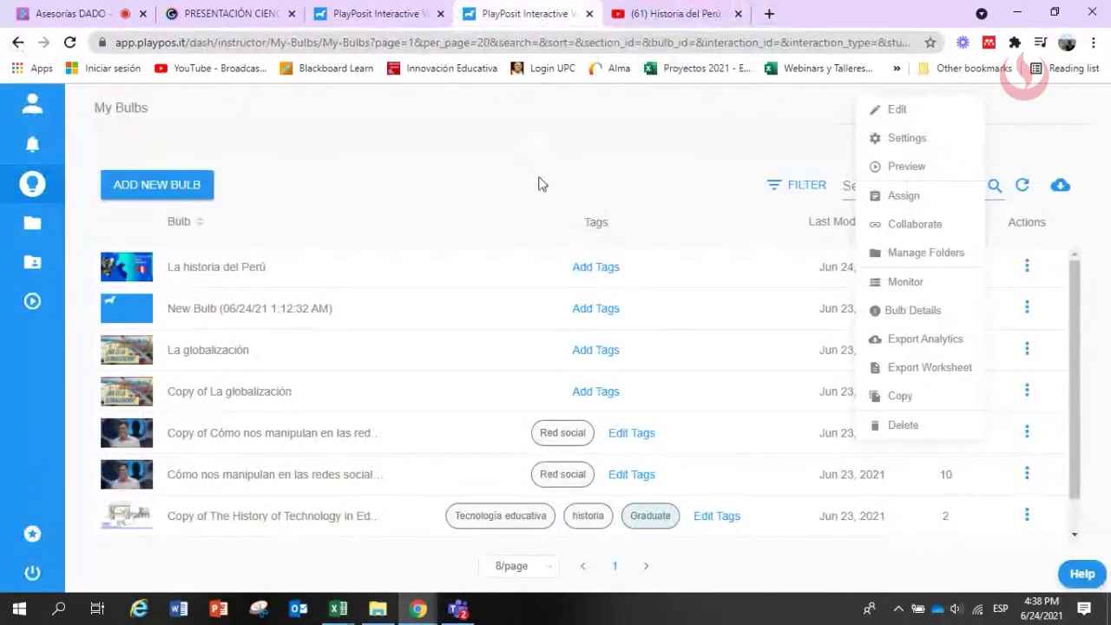
pyautogui.click(1028, 267)
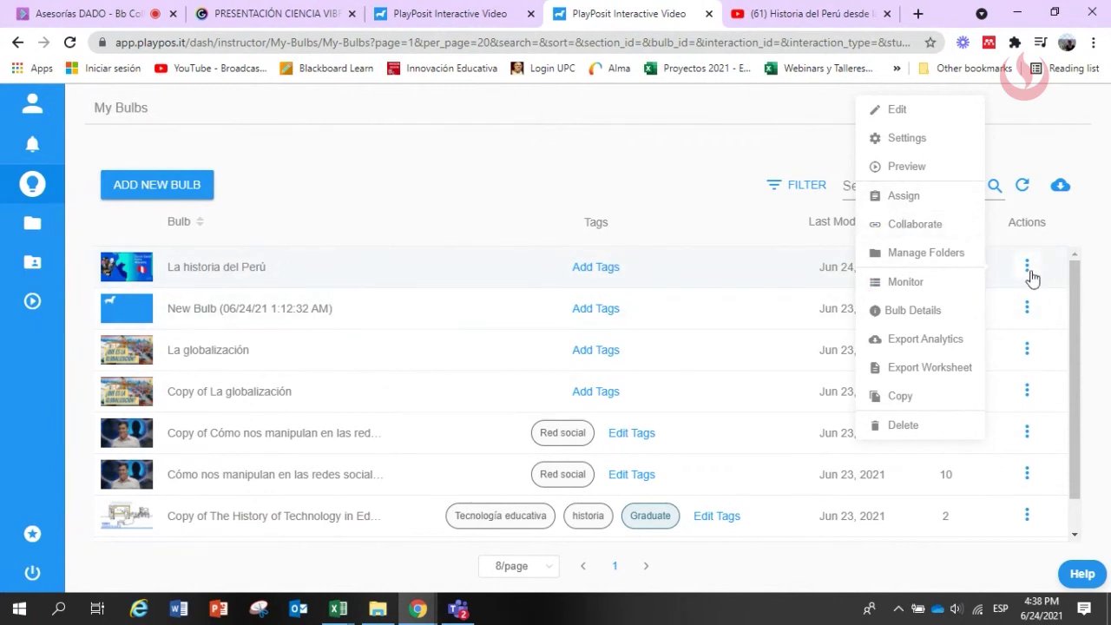
pyautogui.rightClick(135, 274)
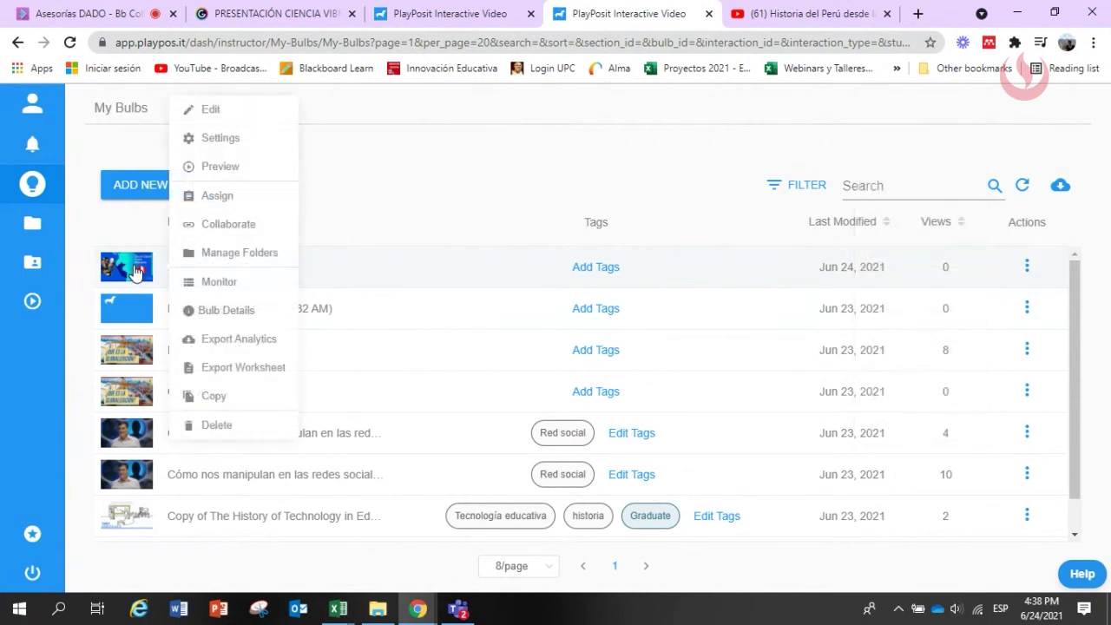
pyautogui.click(261, 139)
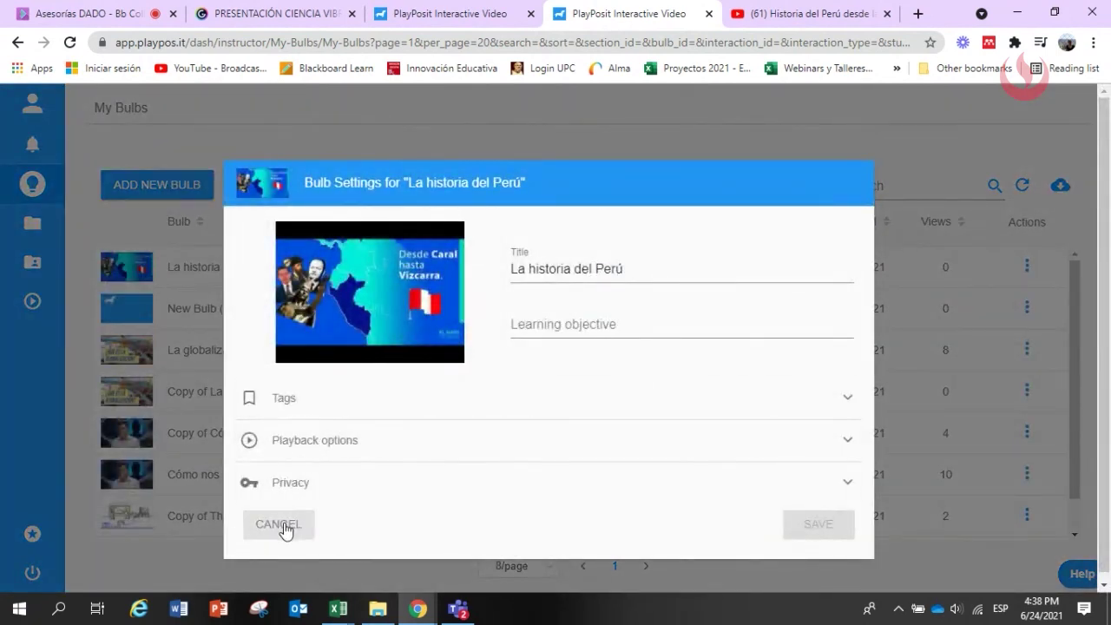
pyautogui.click(286, 526)
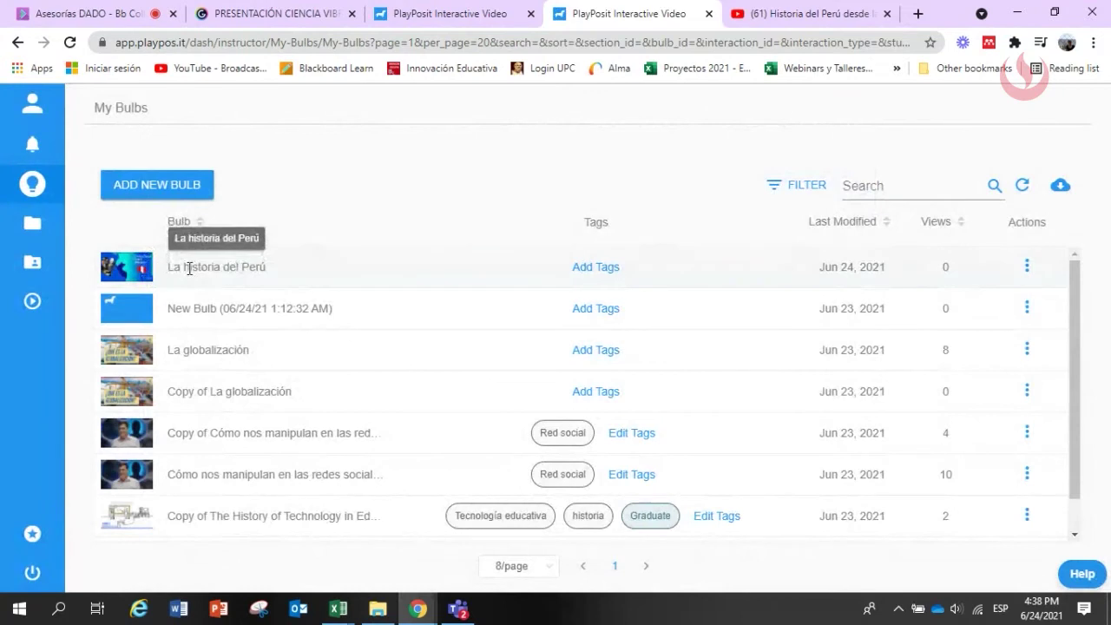
# - View the bulb's assigned classes in Monitor, then close it
pyautogui.rightClick(120, 272)
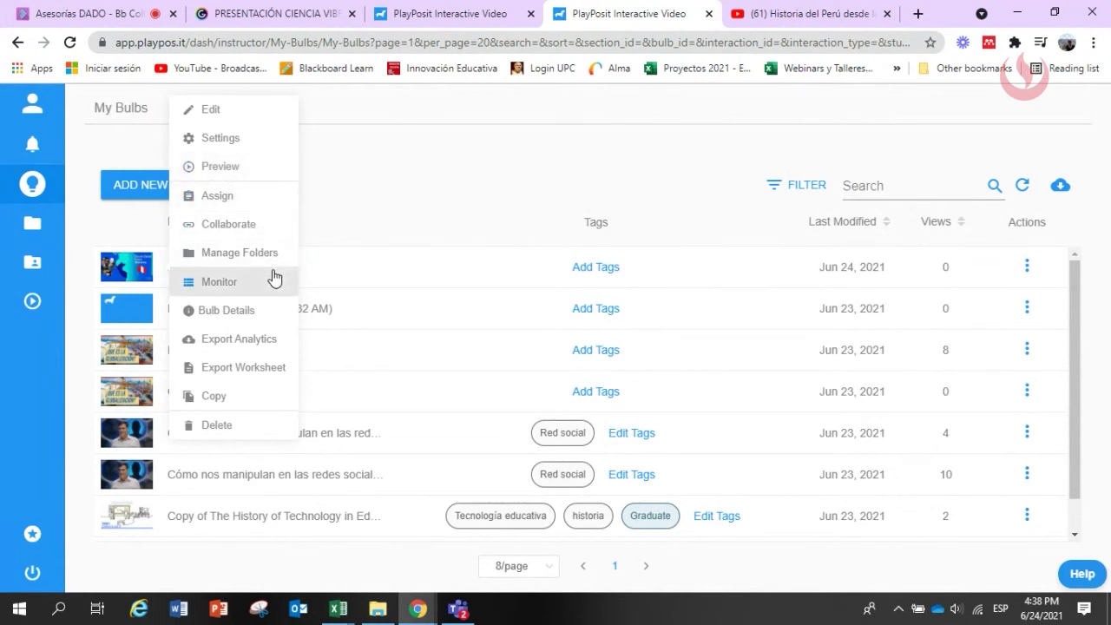
pyautogui.click(221, 280)
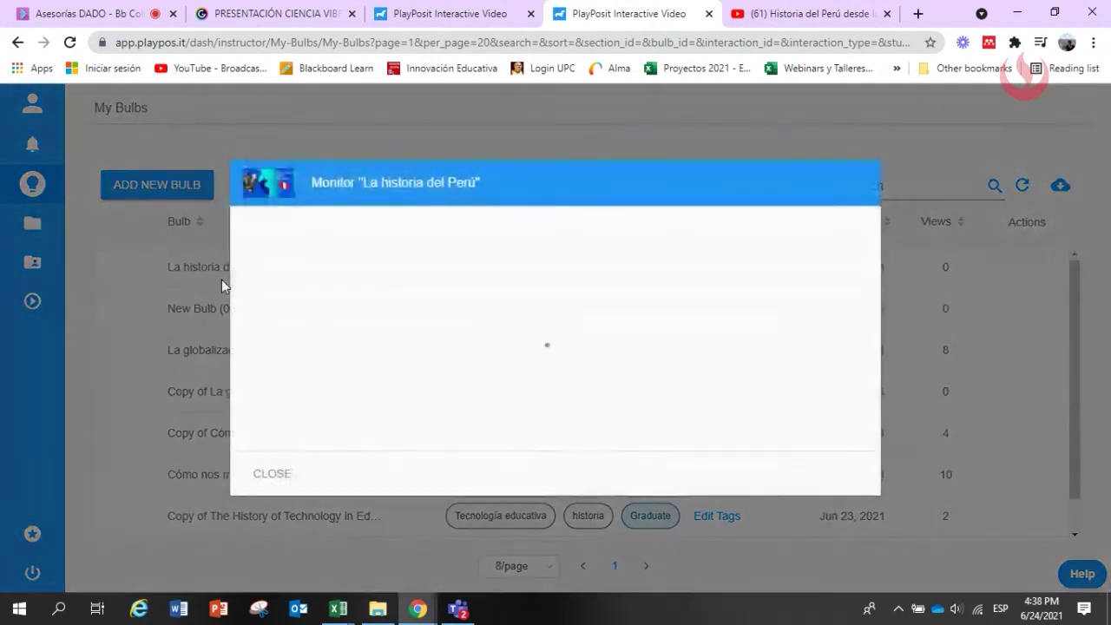
pyautogui.click(289, 487)
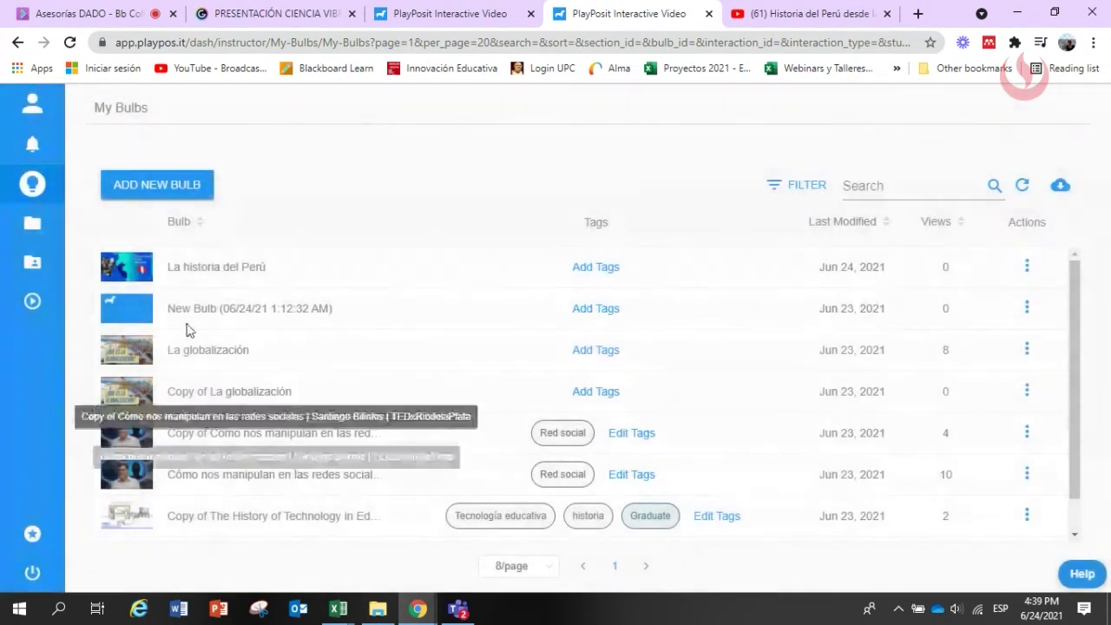
# - Export La historia del Perú's analytics data as a CSV
pyautogui.rightClick(134, 269)
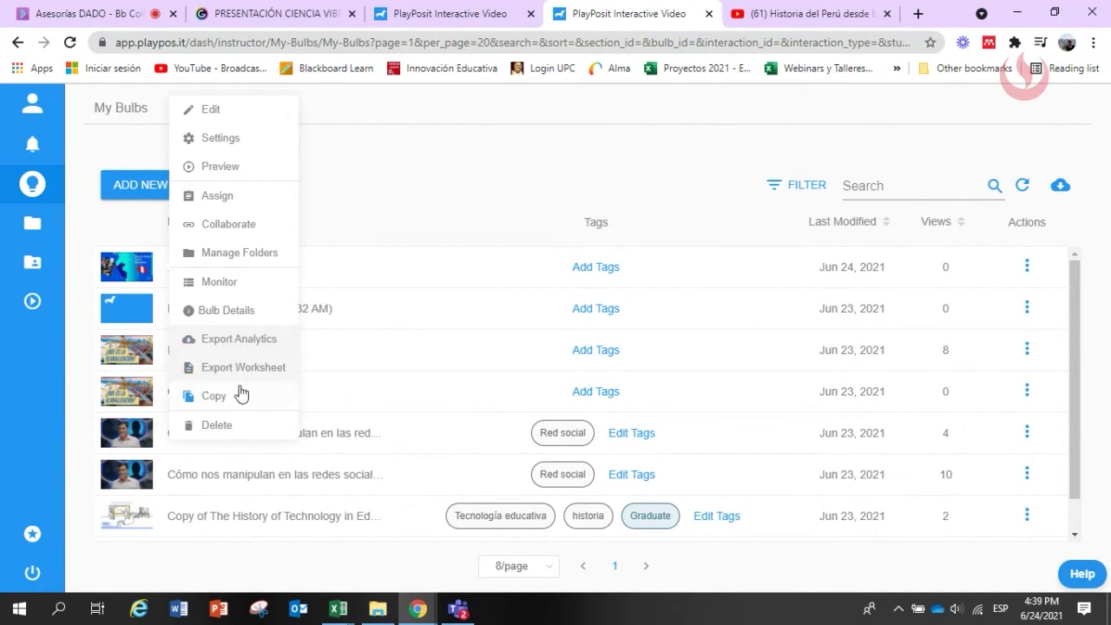
pyautogui.click(190, 348)
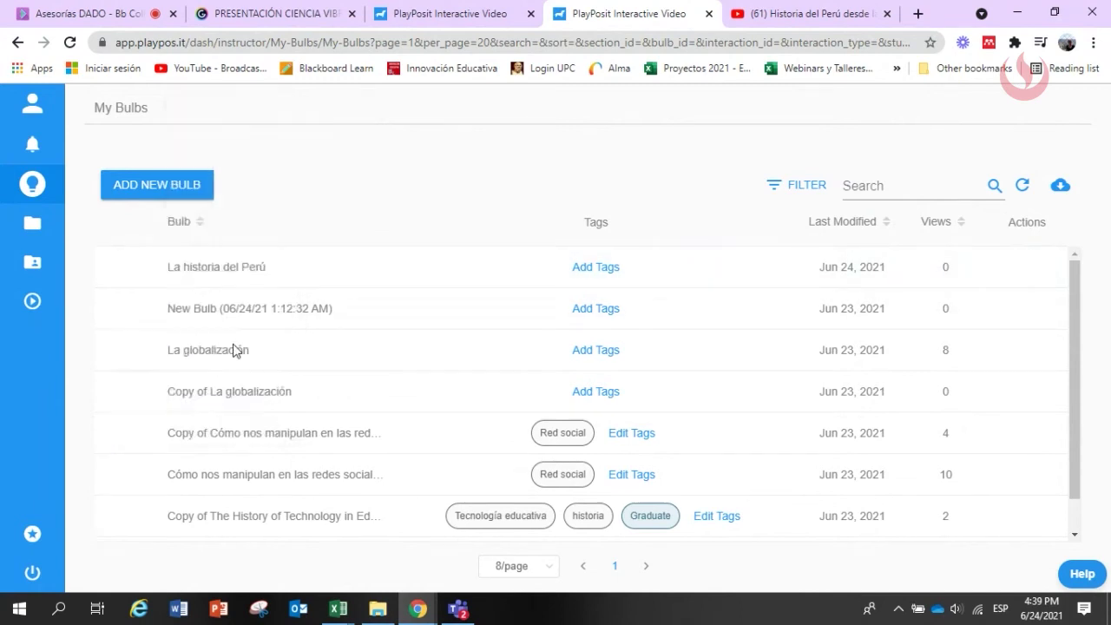
pyautogui.click(818, 290)
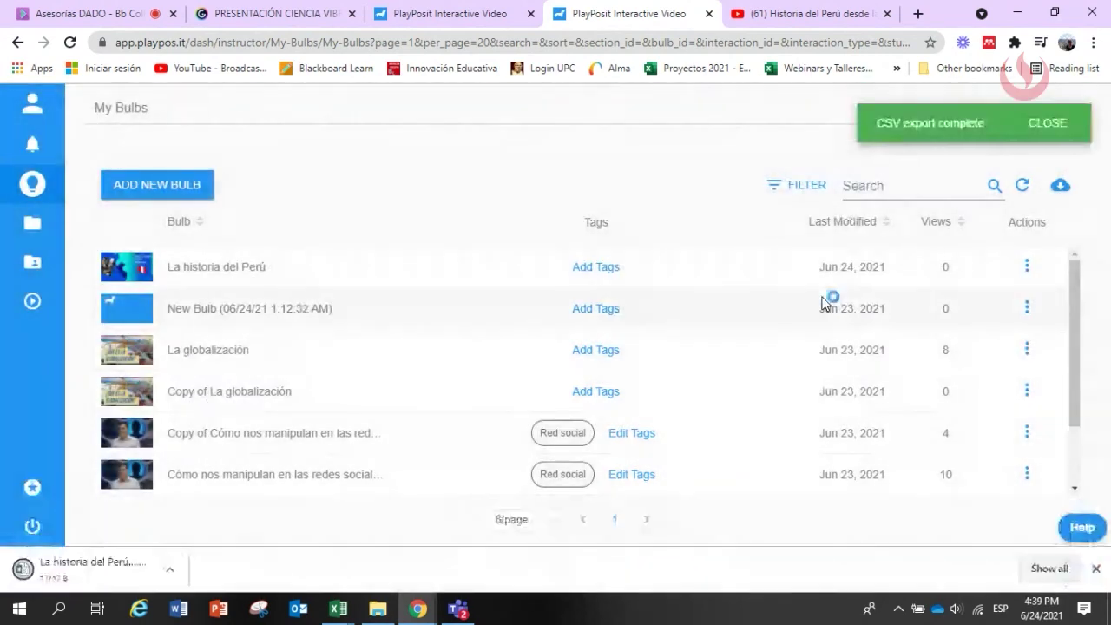
# - Export the bulb's printable worksheet and return to My Bulbs
pyautogui.click(139, 266)
pyautogui.click(139, 267)
pyautogui.click(279, 378)
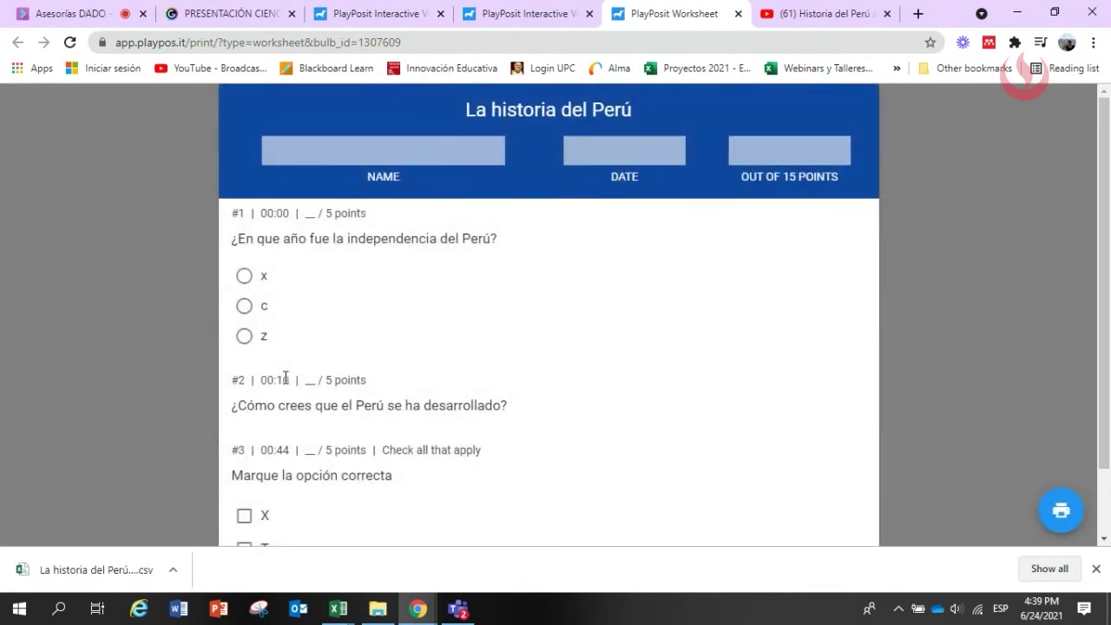
pyautogui.scroll(-1, 824, 322)
pyautogui.scroll(1, 825, 323)
pyautogui.click(534, 12)
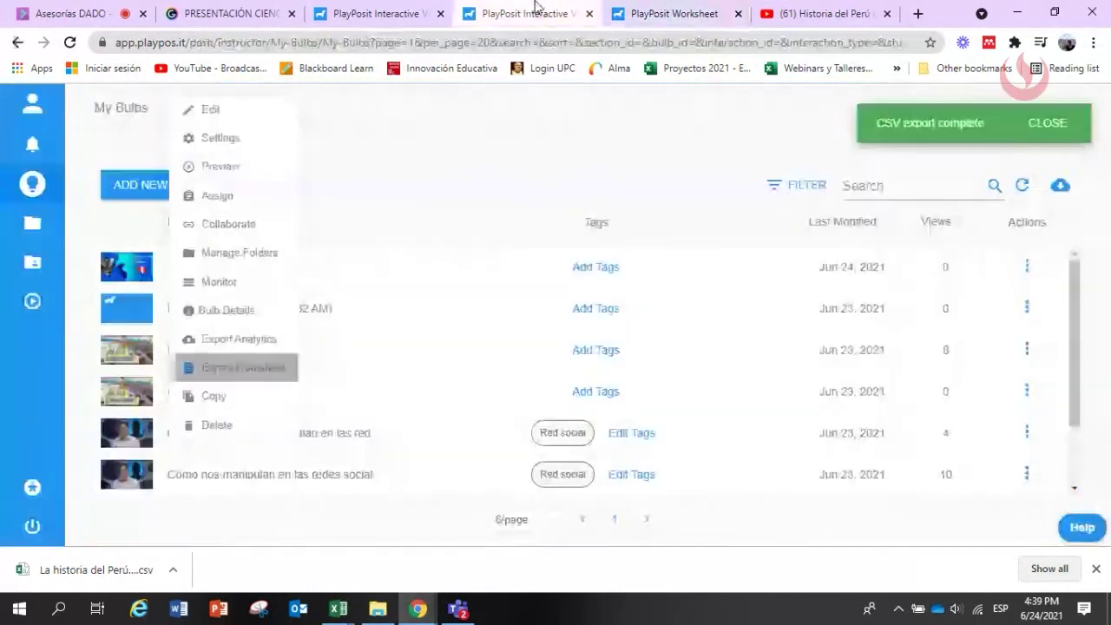
# - Reopen the printable worksheet, review its questions, and close it
pyautogui.click(474, 146)
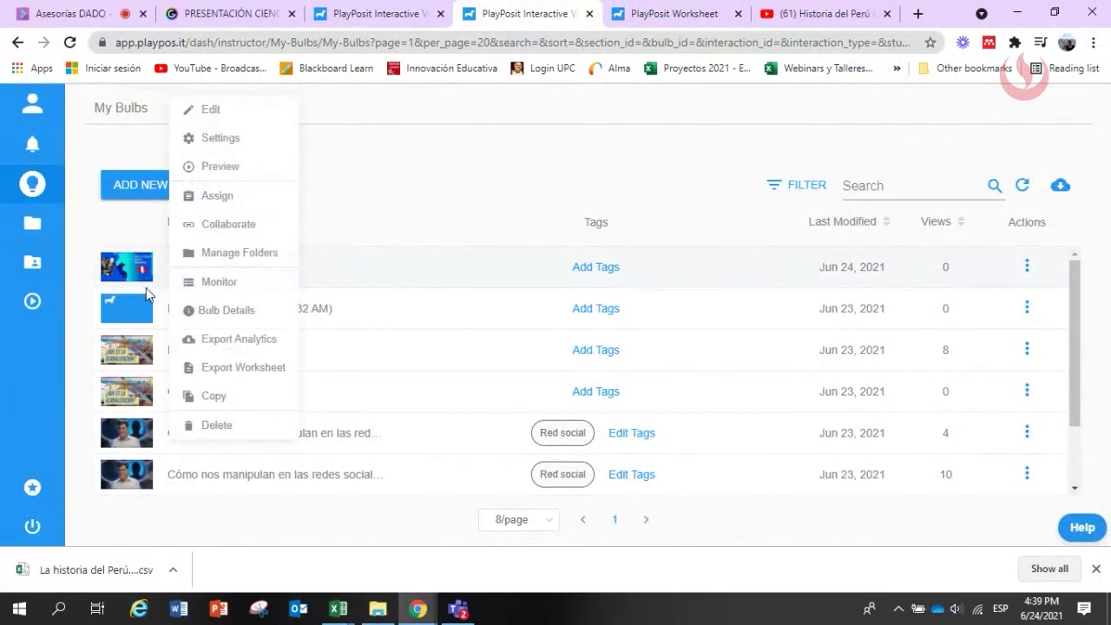
pyautogui.click(232, 376)
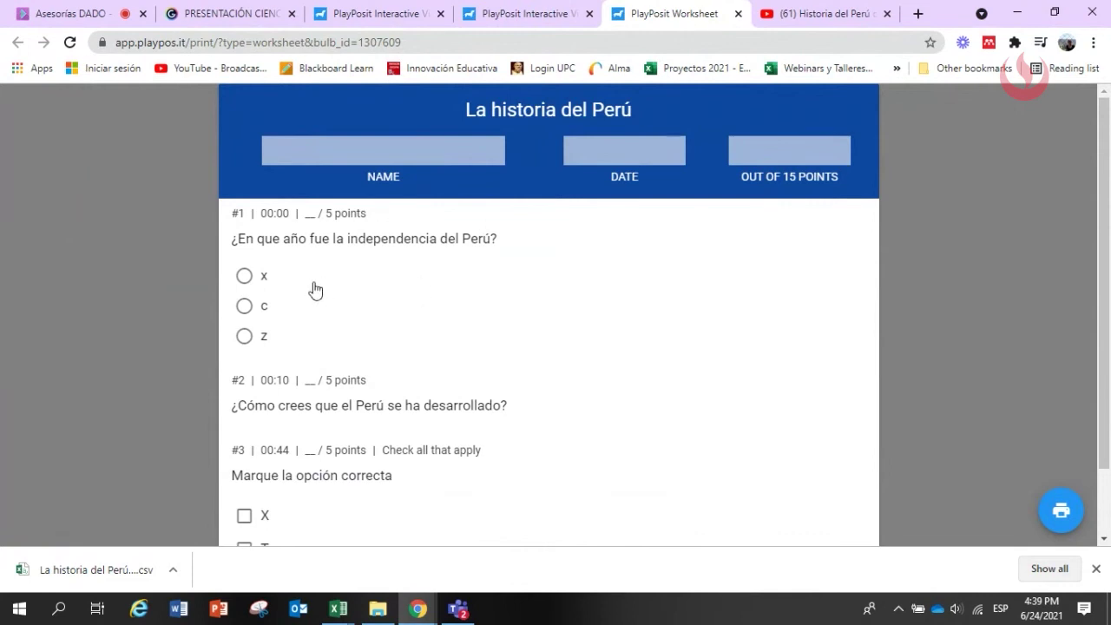
pyautogui.scroll(-2, 315, 290)
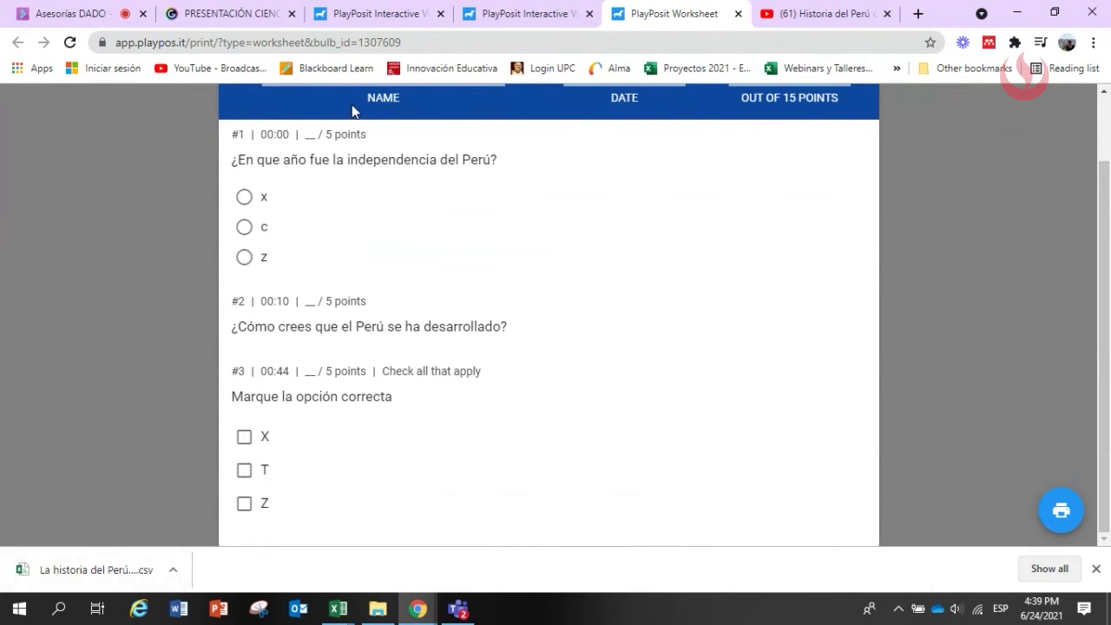
pyautogui.moveTo(325, 135); pyautogui.dragTo(395, 198)
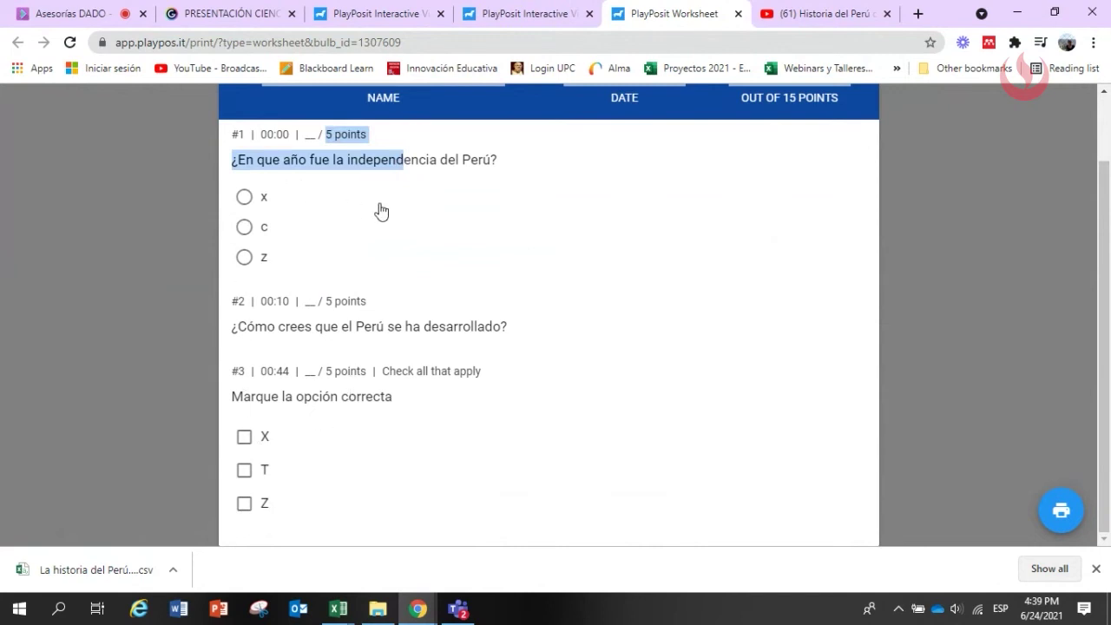
pyautogui.click(437, 175)
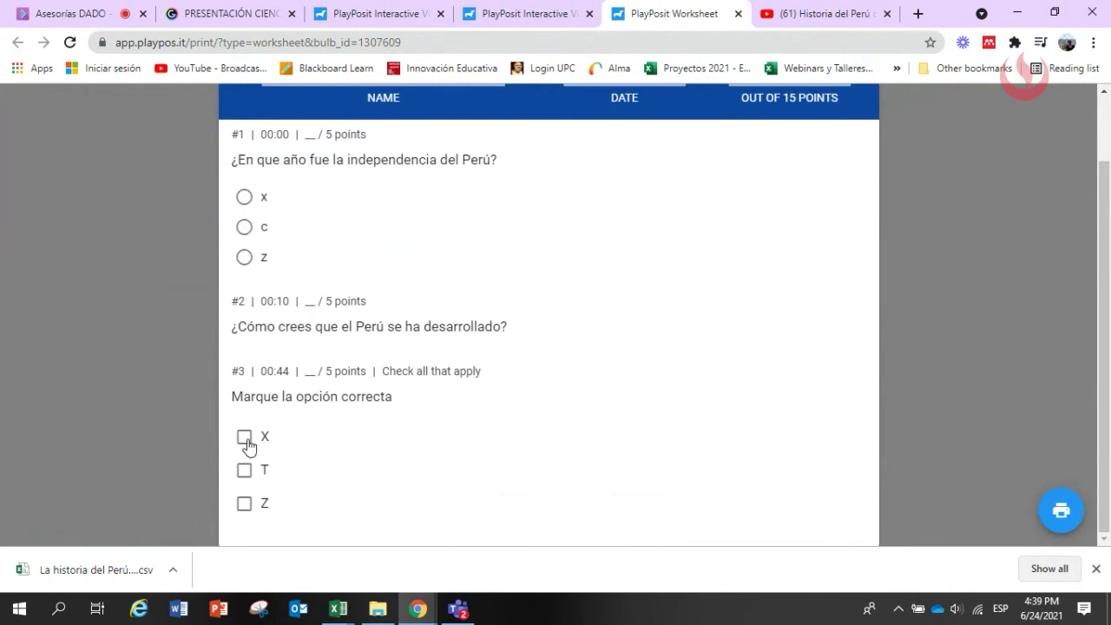
pyautogui.scroll(1, 246, 447)
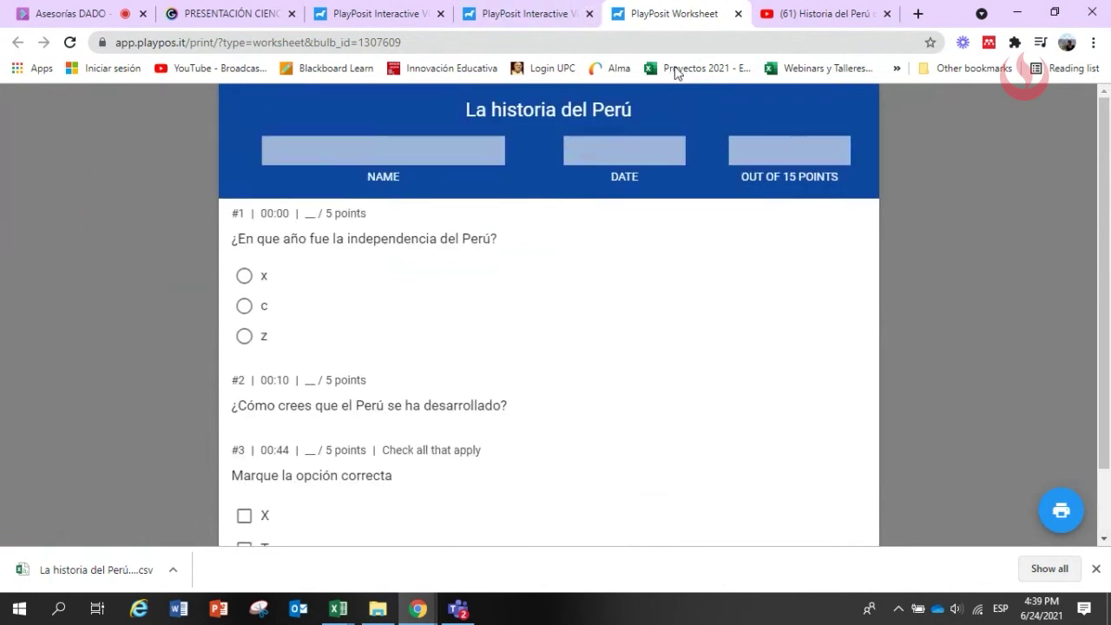
pyautogui.click(738, 15)
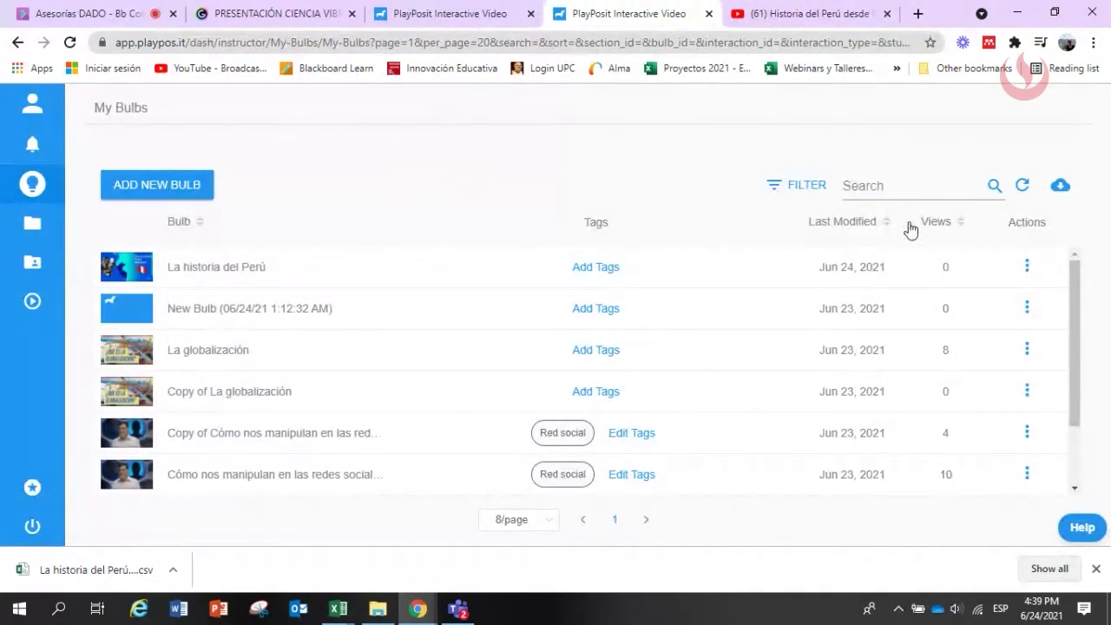
pyautogui.moveTo(81, 258)
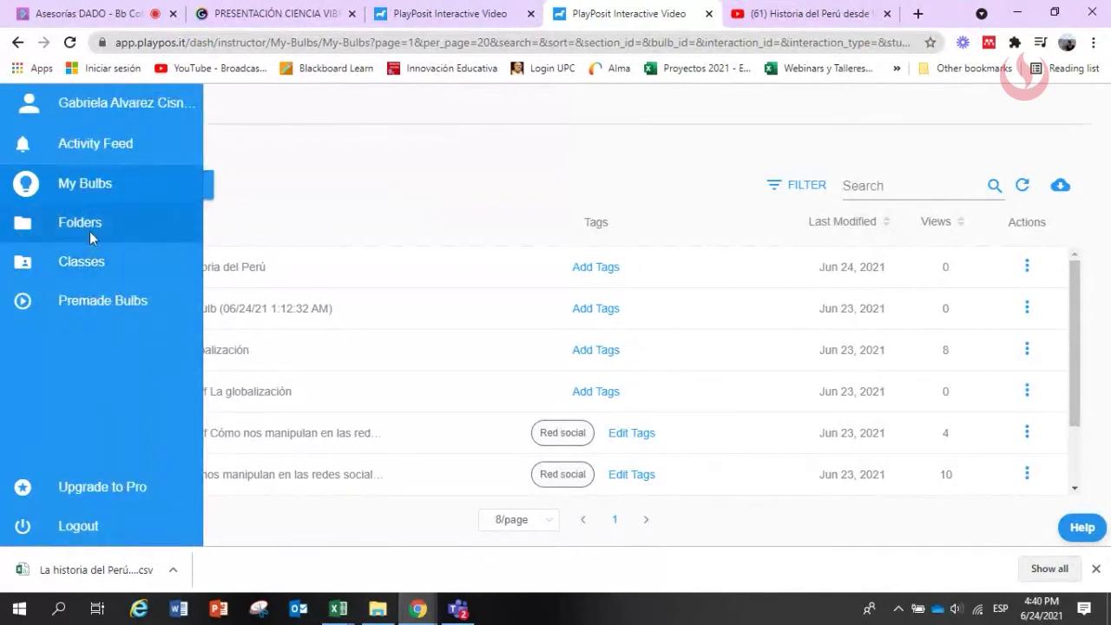
pyautogui.click(86, 225)
pyautogui.click(88, 269)
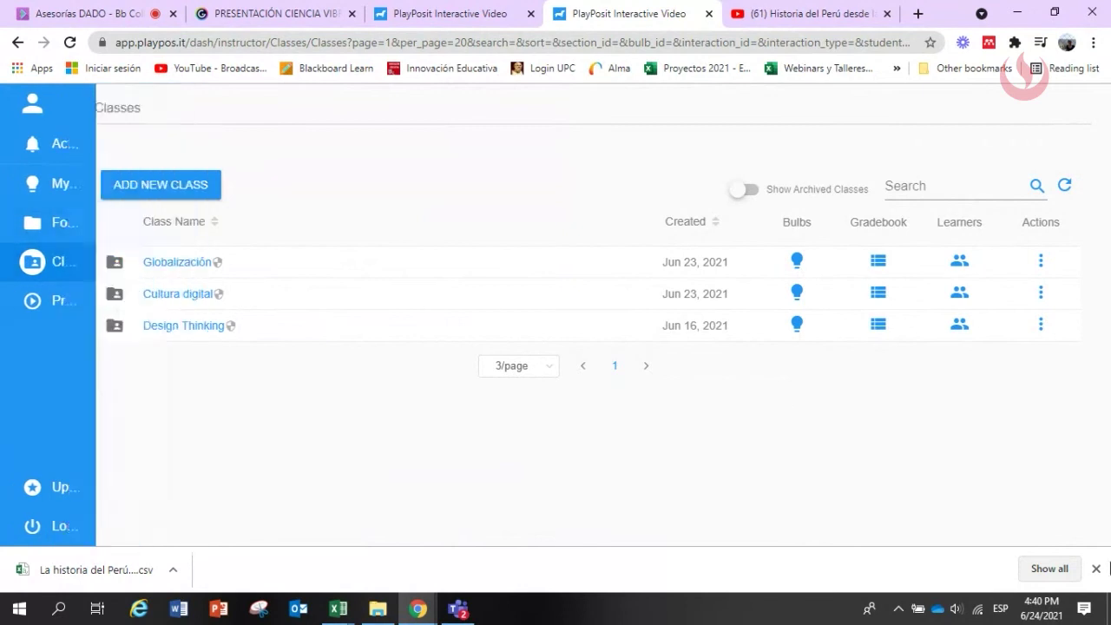
pyautogui.click(143, 193)
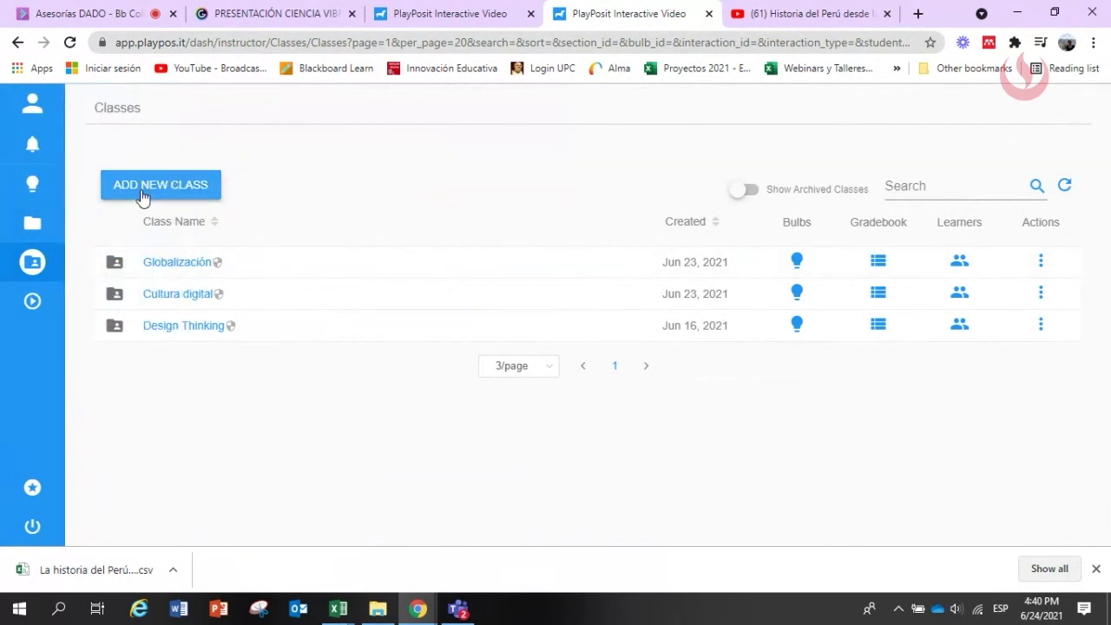
pyautogui.click(268, 388)
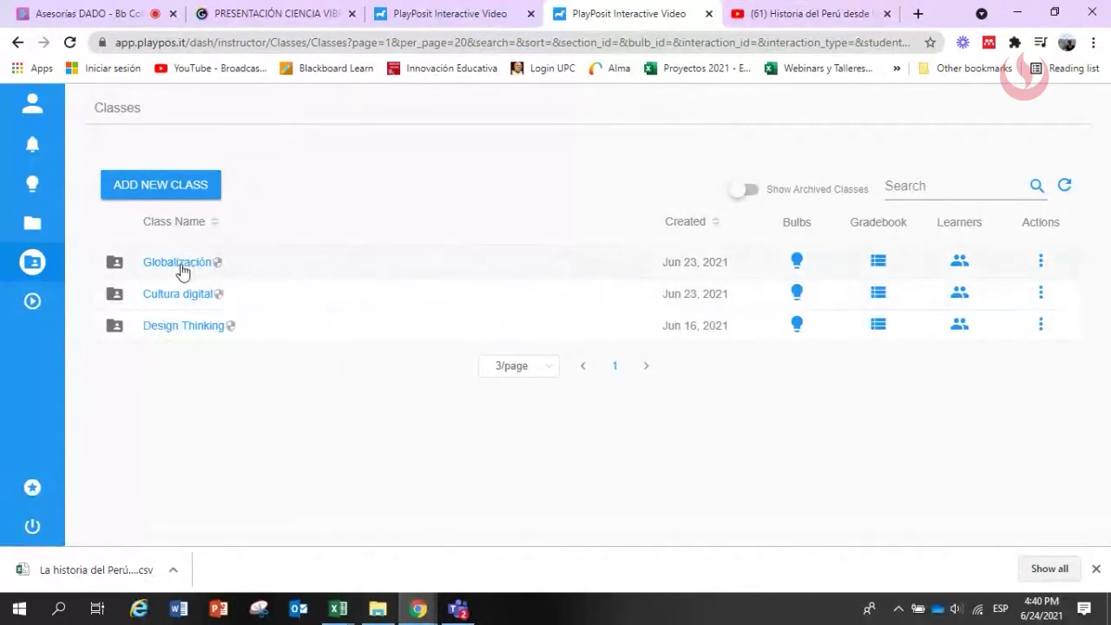
pyautogui.click(181, 273)
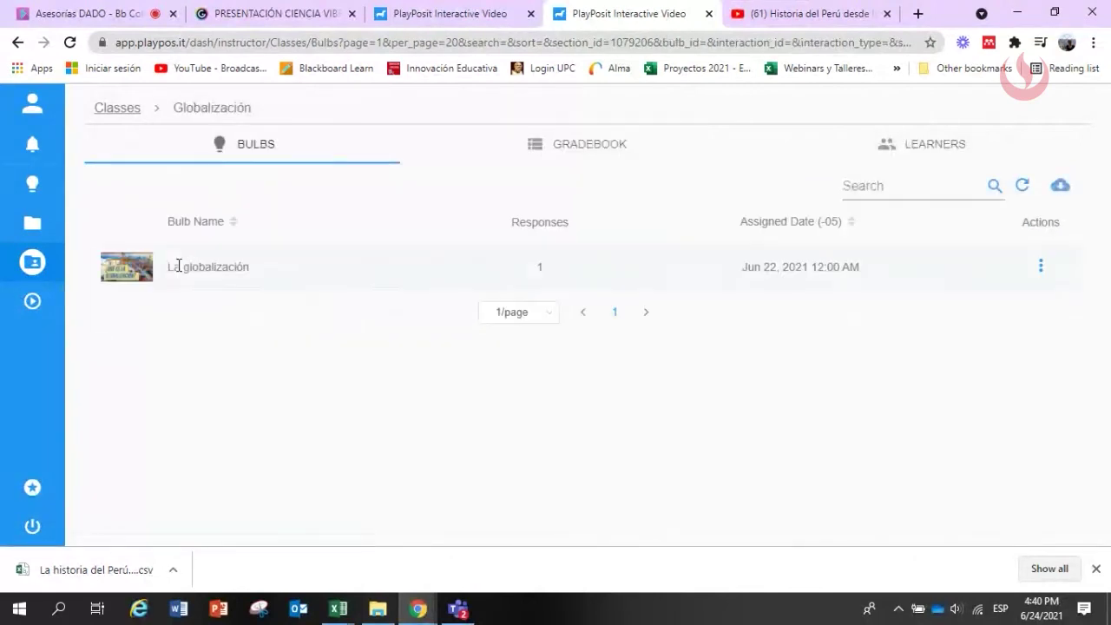
pyautogui.click(17, 44)
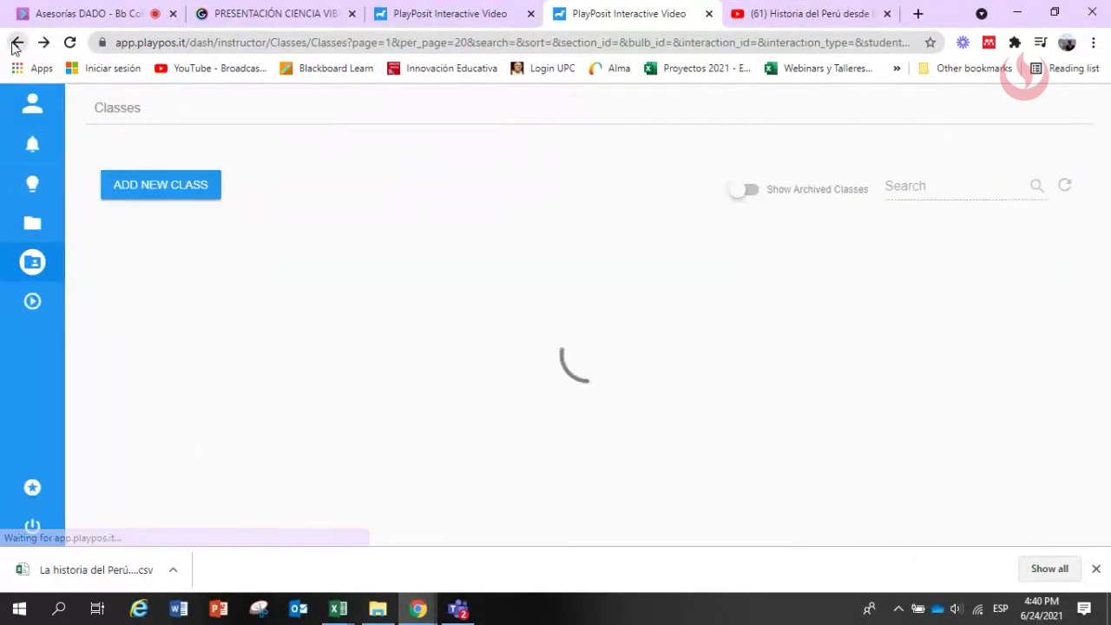
pyautogui.moveTo(47, 191)
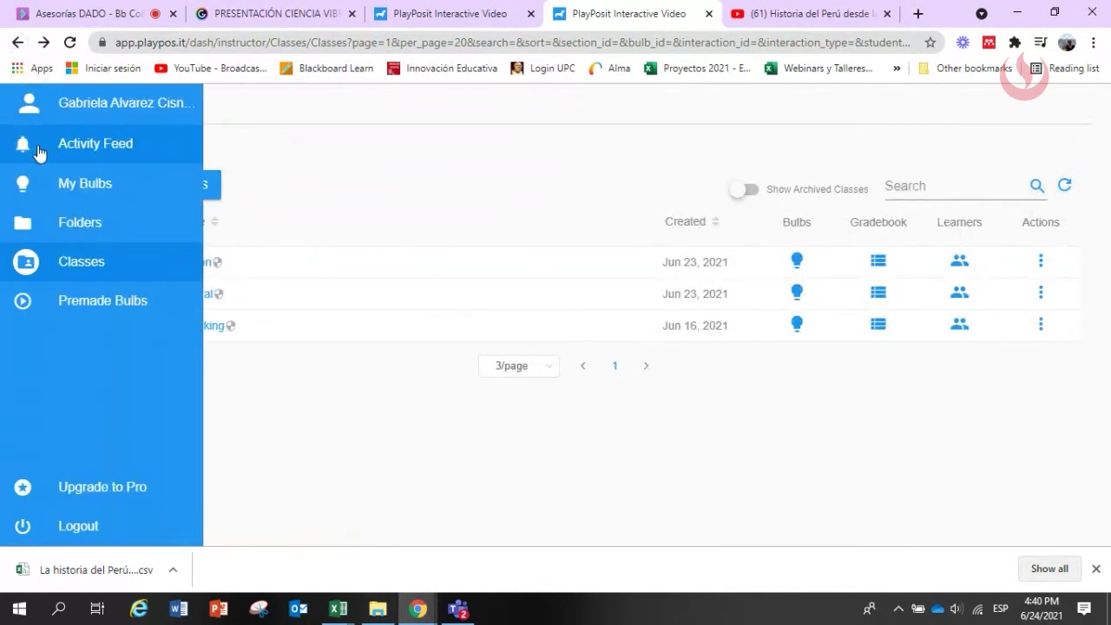
pyautogui.click(102, 185)
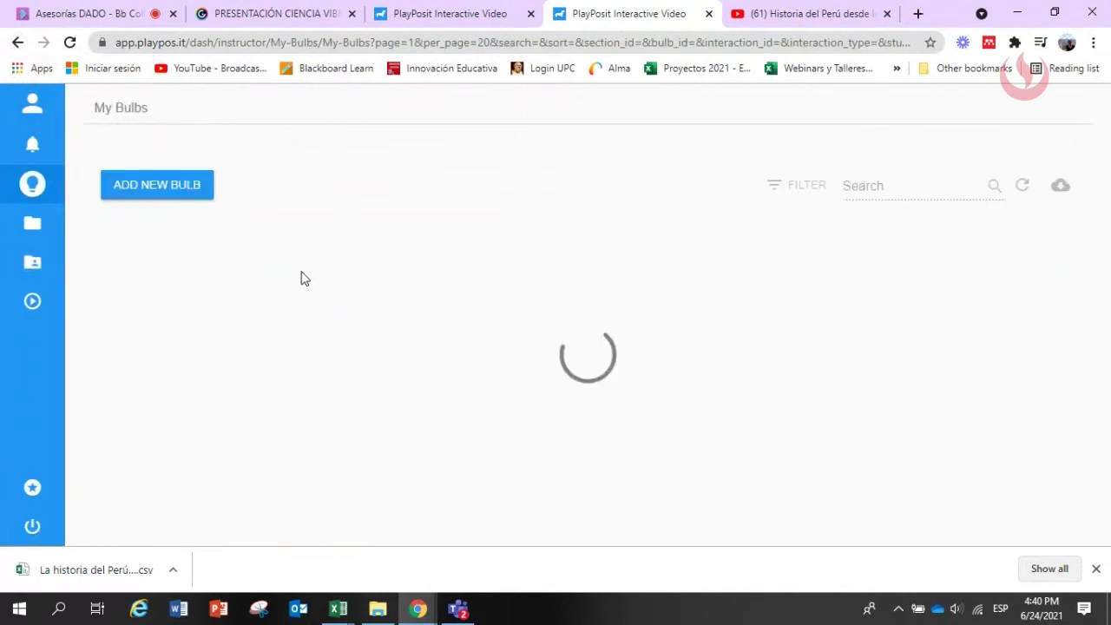
# - Start assigning La historia del Perú and set Globalización's due date to June 24, 2021
pyautogui.click(1030, 271)
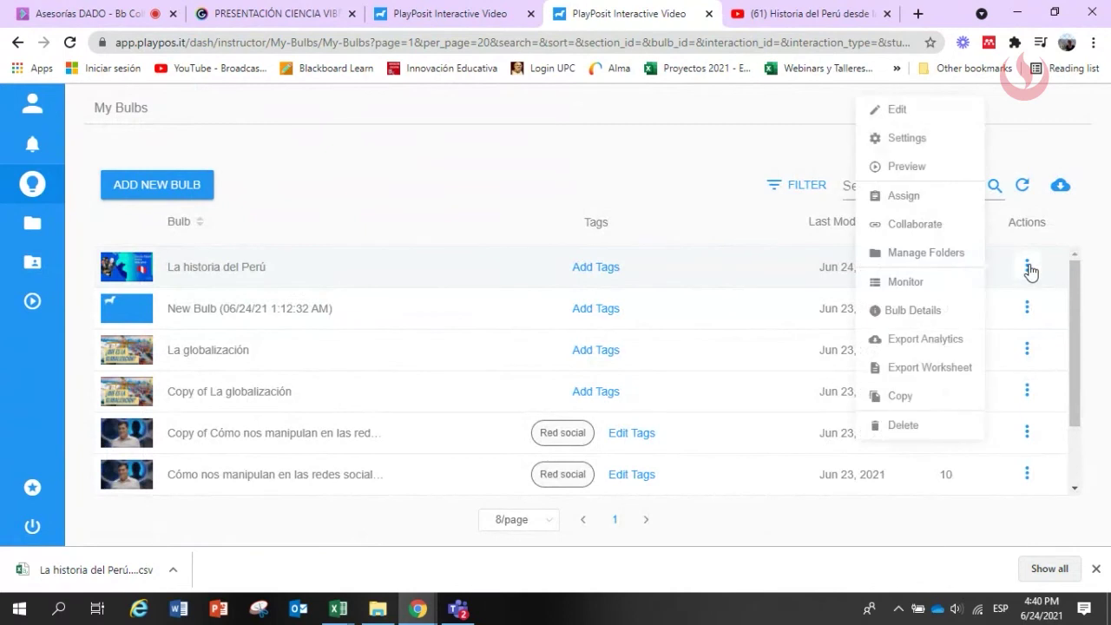
pyautogui.click(924, 193)
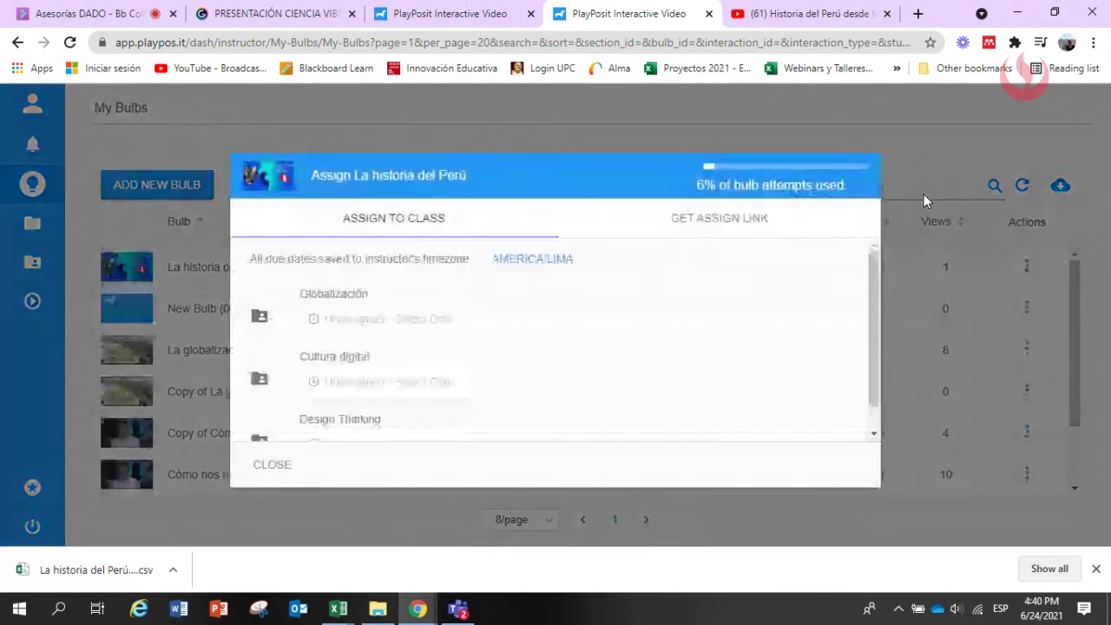
pyautogui.scroll(-1, 553, 318)
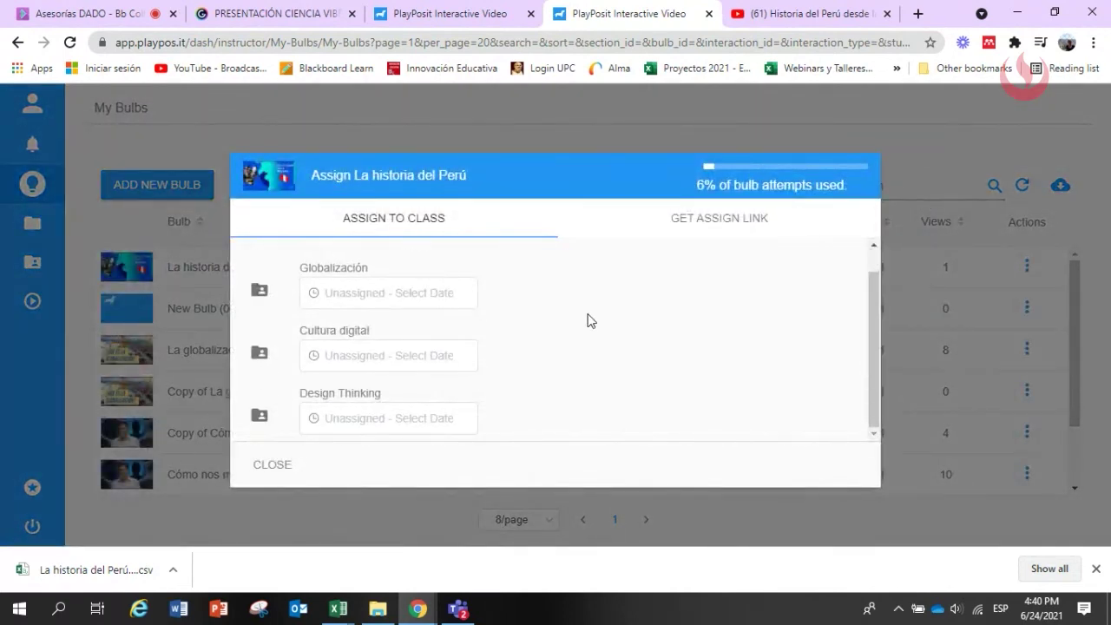
pyautogui.scroll(1, 710, 344)
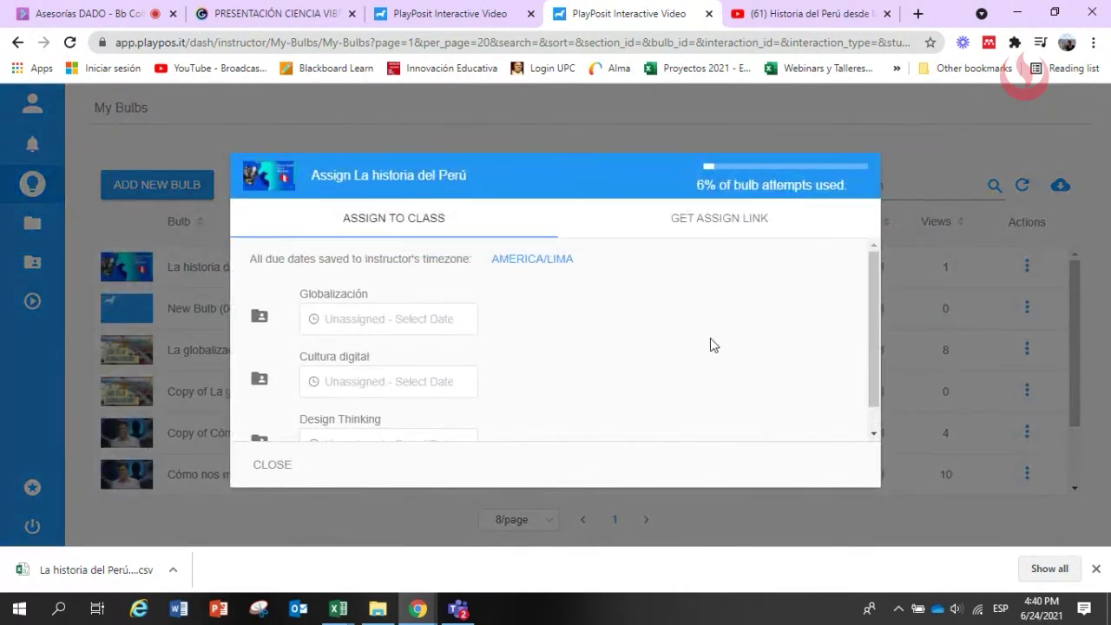
pyautogui.click(384, 319)
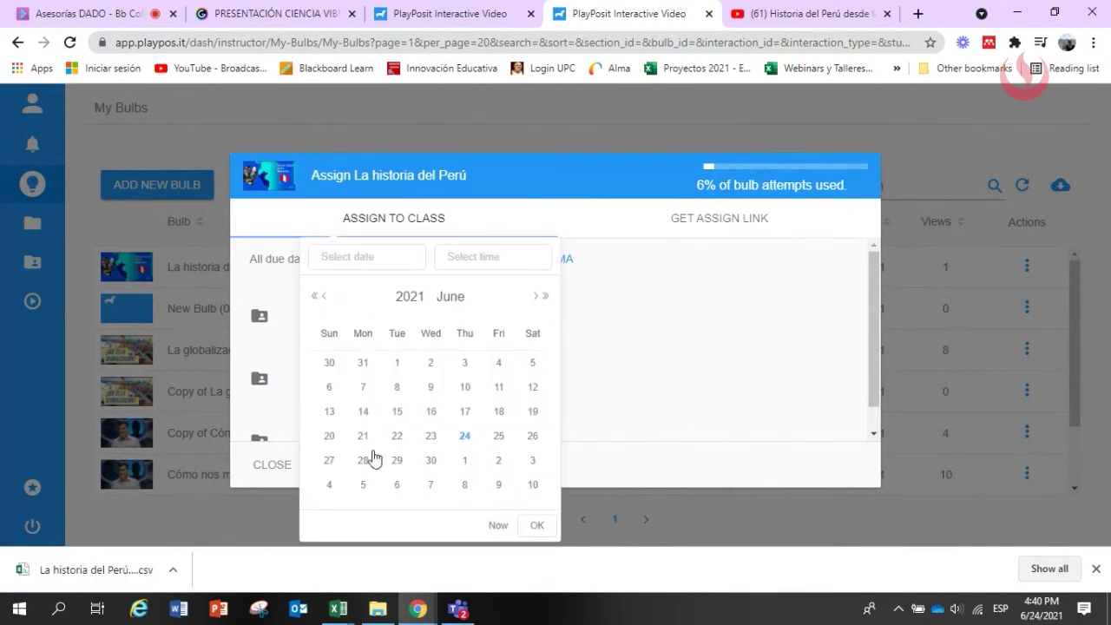
pyautogui.click(465, 437)
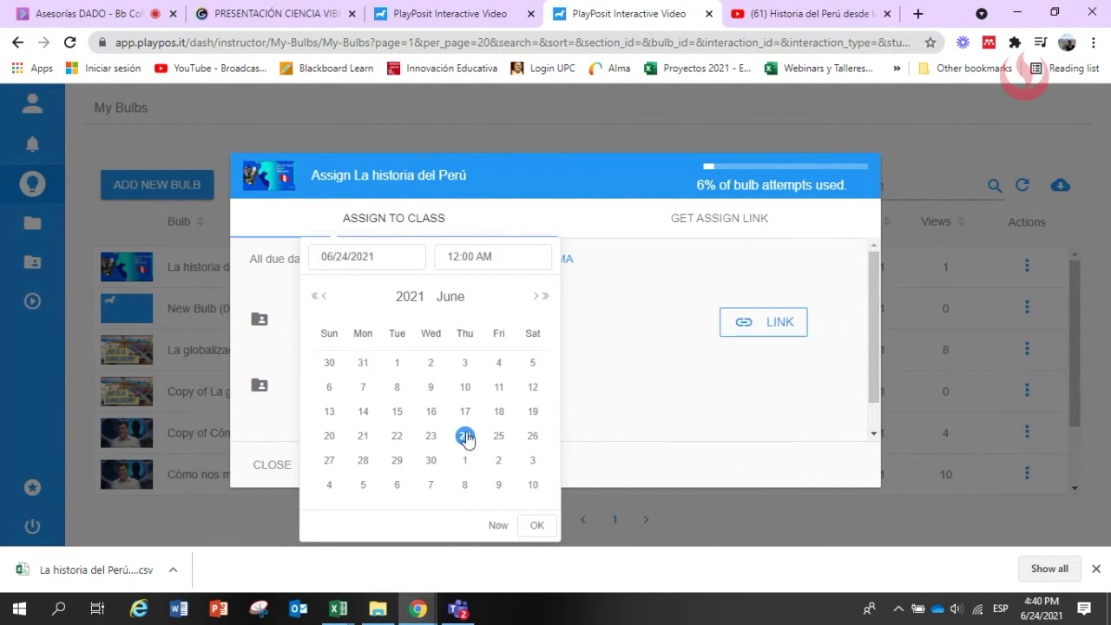
# - Set the due time to 07:00 AM and confirm the due date
pyautogui.click(496, 258)
pyautogui.click(468, 378)
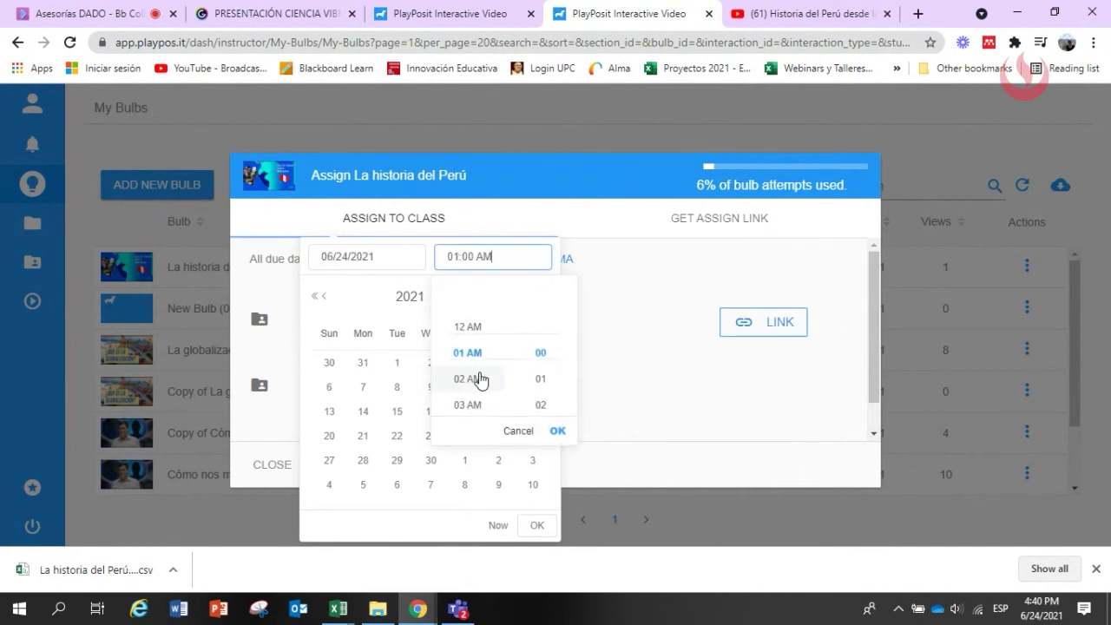
pyautogui.scroll(-10, 480, 376)
pyautogui.click(483, 384)
pyautogui.scroll(1, 481, 383)
pyautogui.click(479, 384)
pyautogui.scroll(4, 478, 382)
pyautogui.click(478, 382)
pyautogui.scroll(1, 478, 382)
pyautogui.click(477, 384)
pyautogui.click(475, 403)
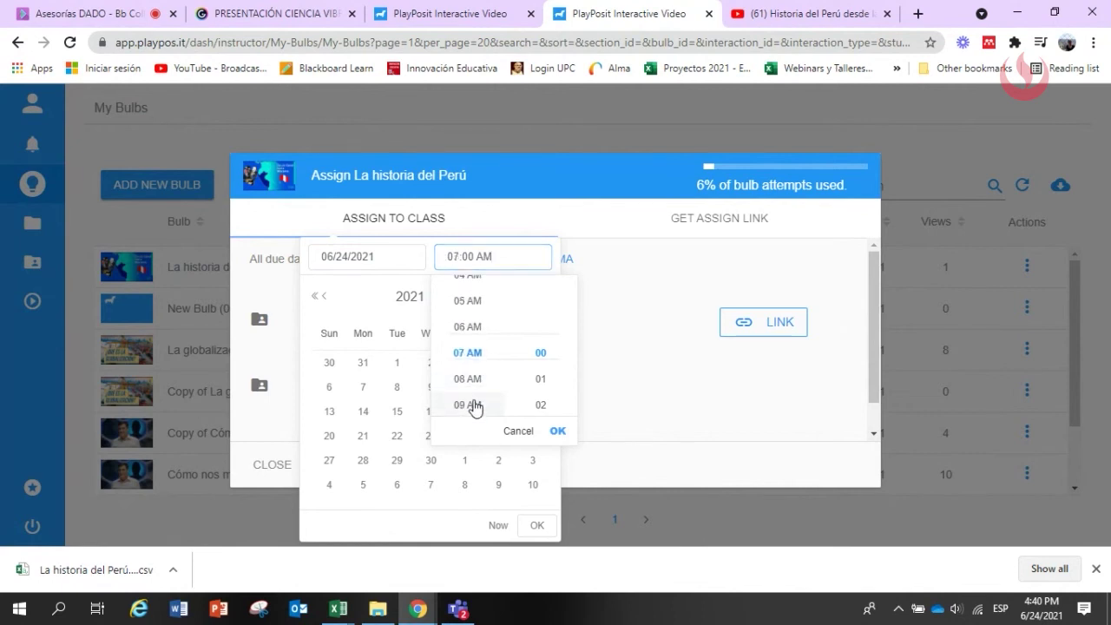
pyautogui.click(559, 432)
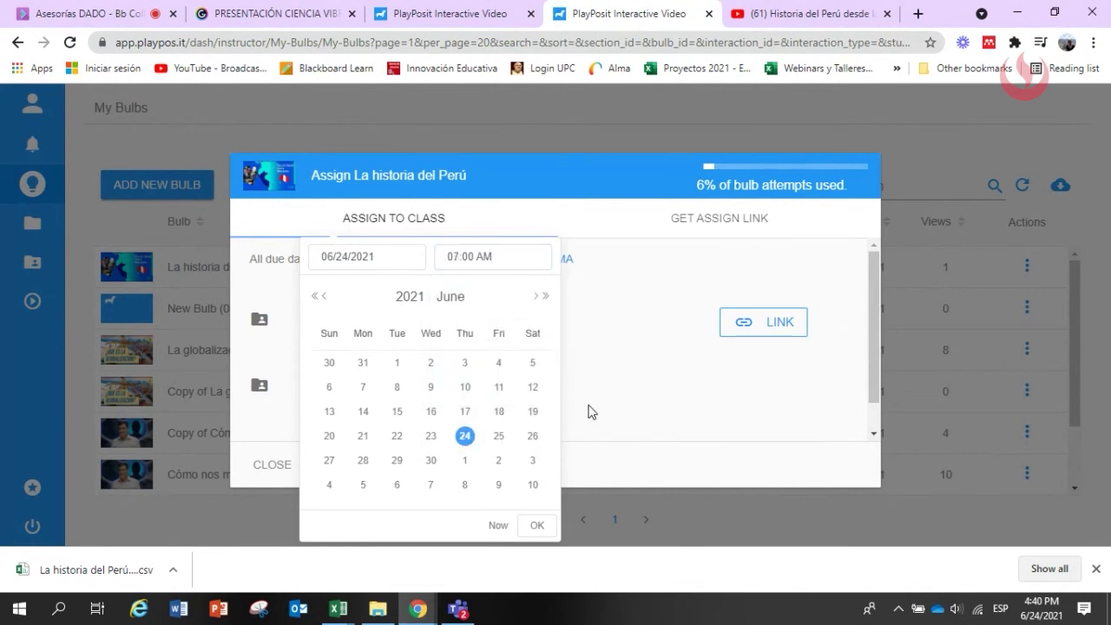
pyautogui.click(597, 324)
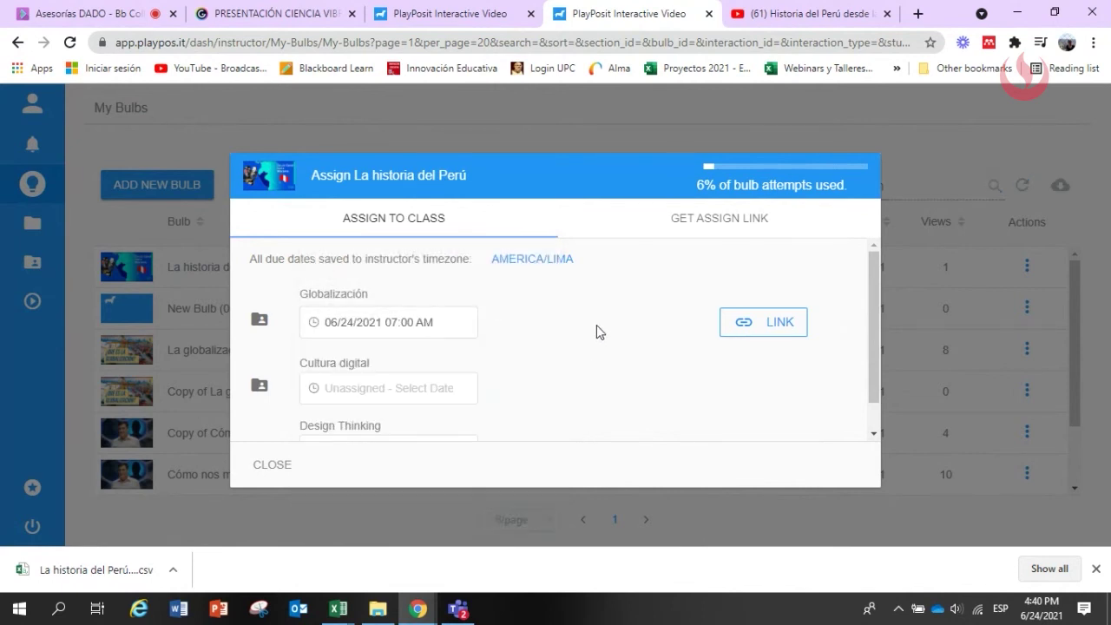
# - Copy Globalización's play link and return to the class due dates
pyautogui.click(782, 324)
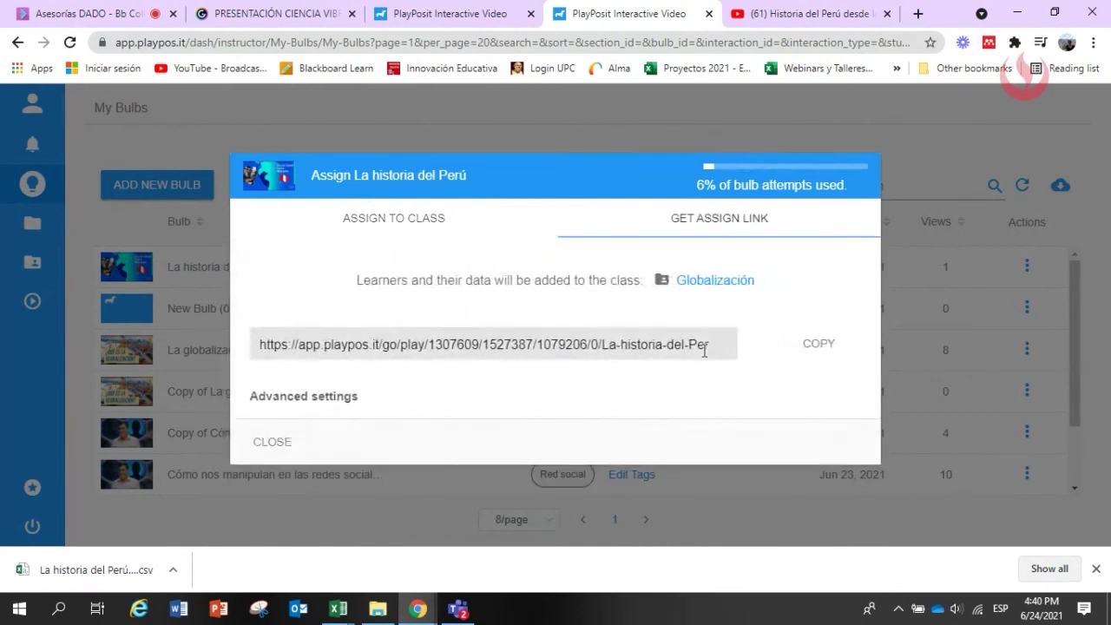
pyautogui.click(811, 343)
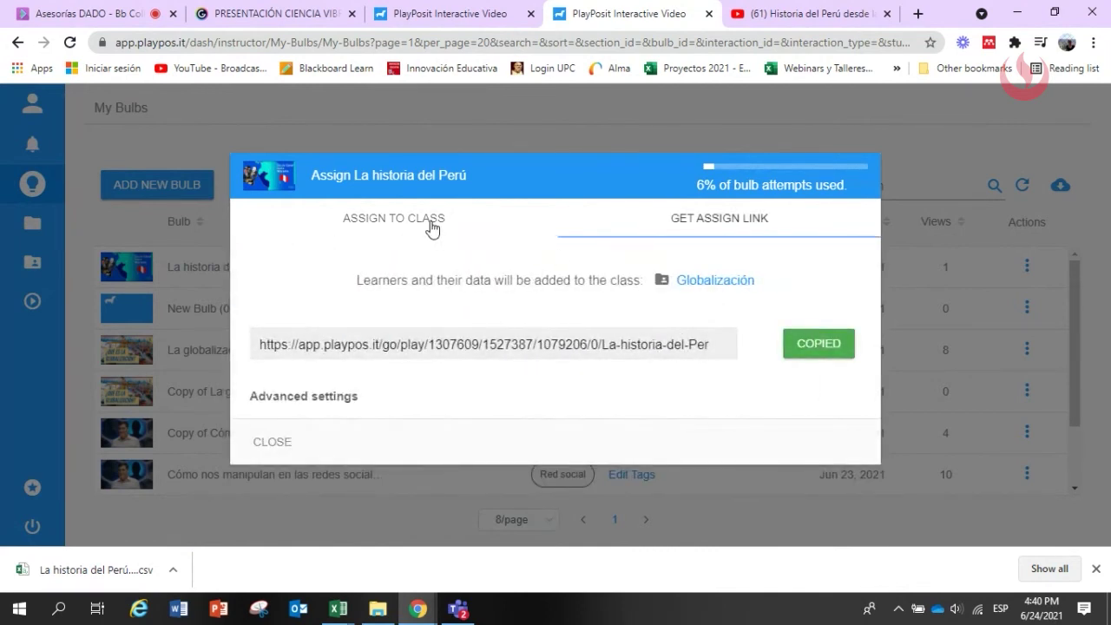
pyautogui.click(432, 228)
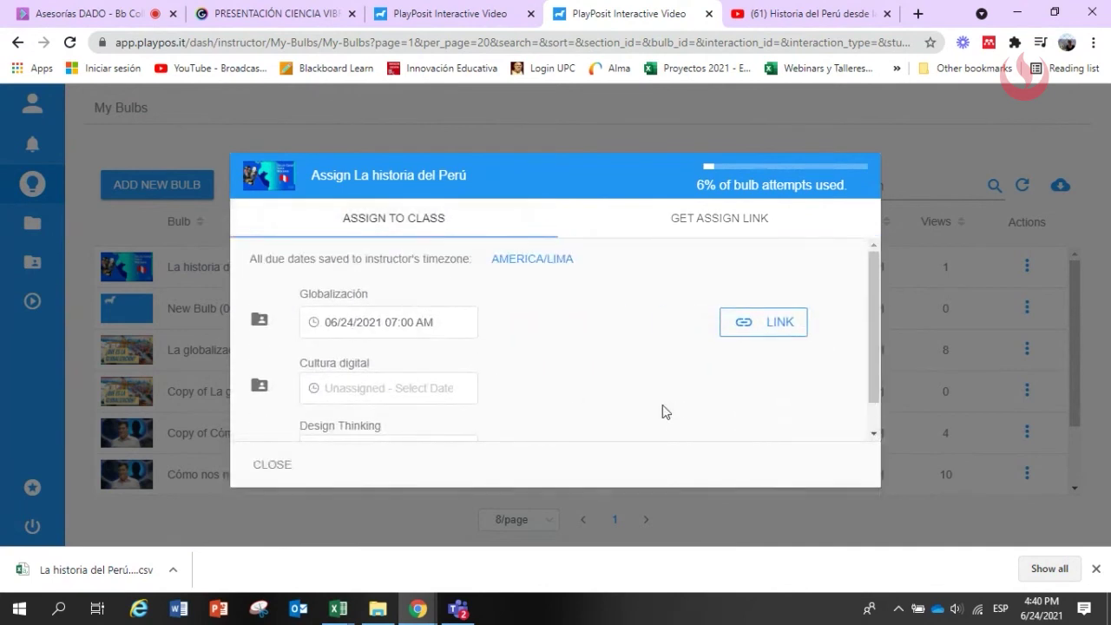
# - Close the assignment window and open the Globalización class's bulbs list
pyautogui.click(280, 465)
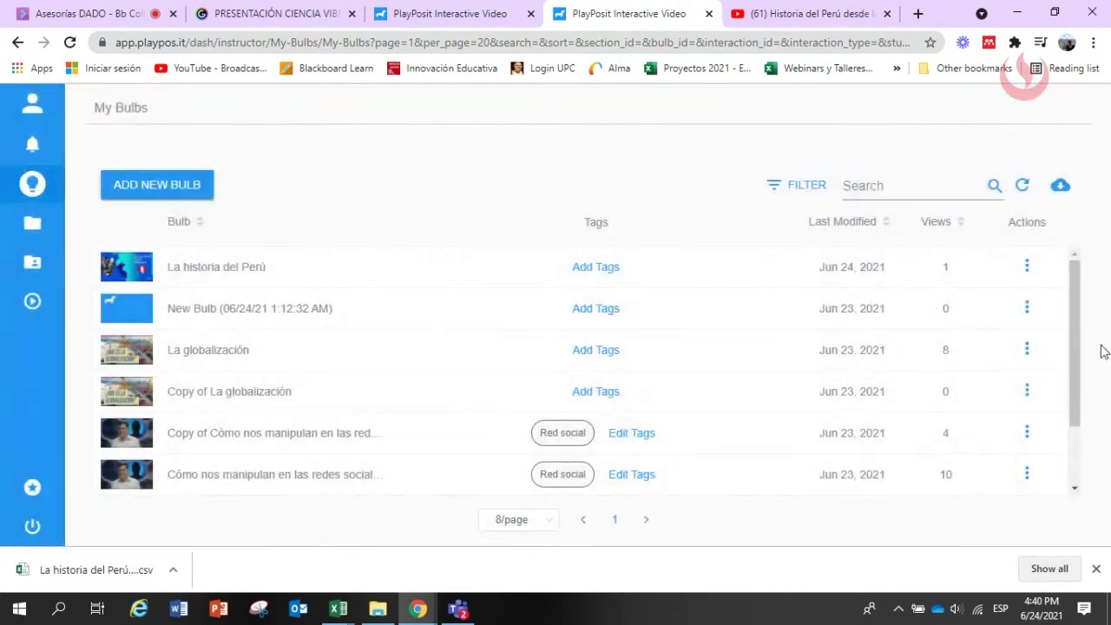
pyautogui.moveTo(35, 261)
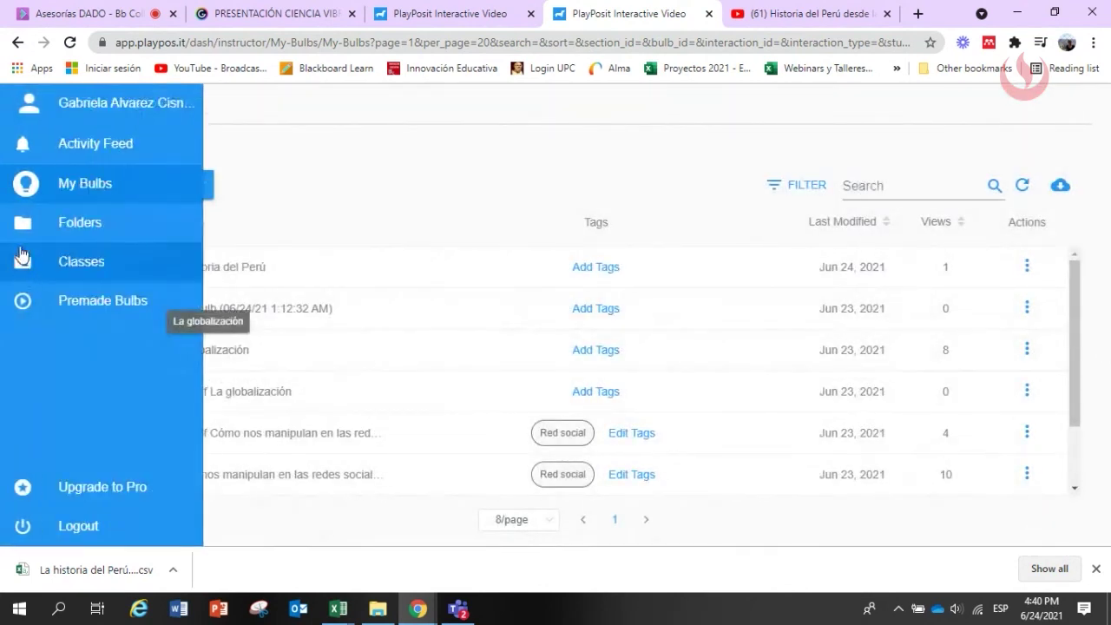
pyautogui.click(95, 273)
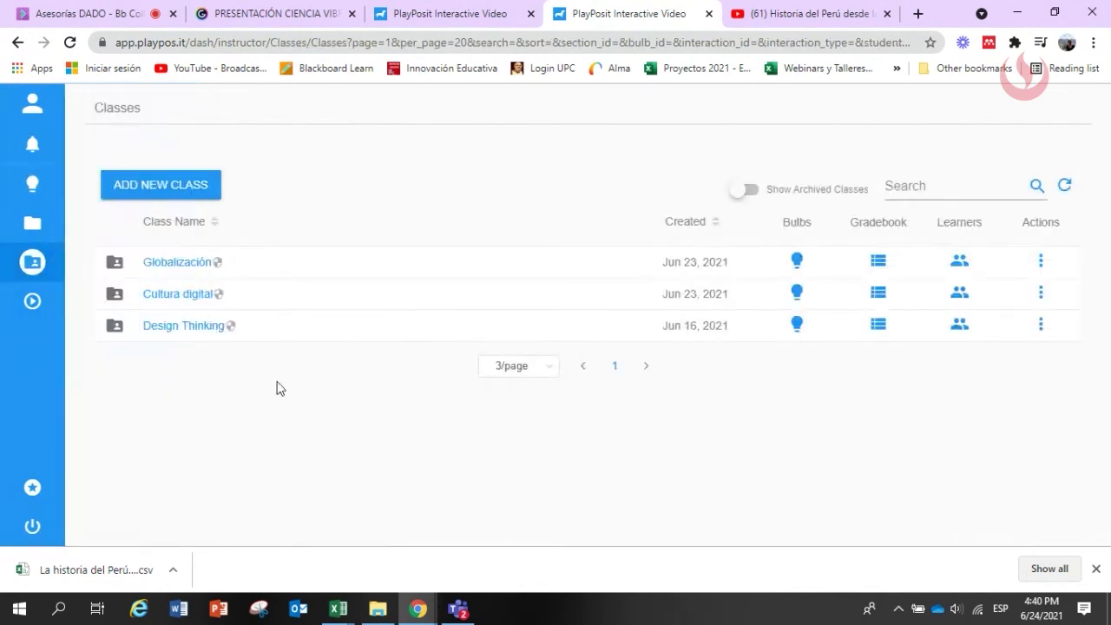
pyautogui.click(165, 263)
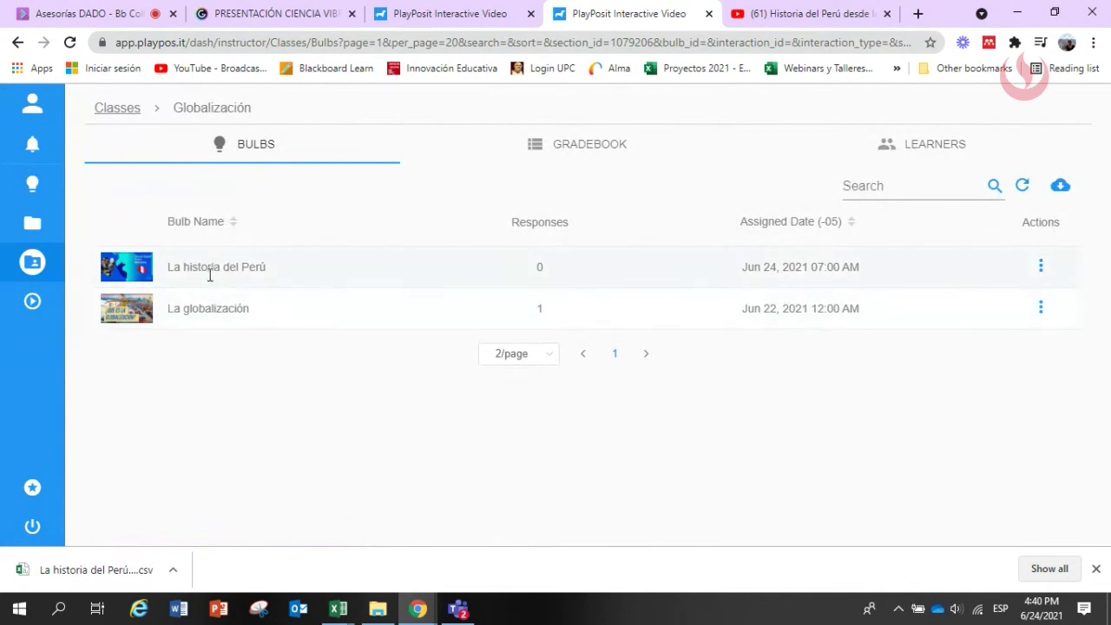
# - Check La historia del Perú's results overview, then view the Globalización gradebook scores
pyautogui.click(1045, 270)
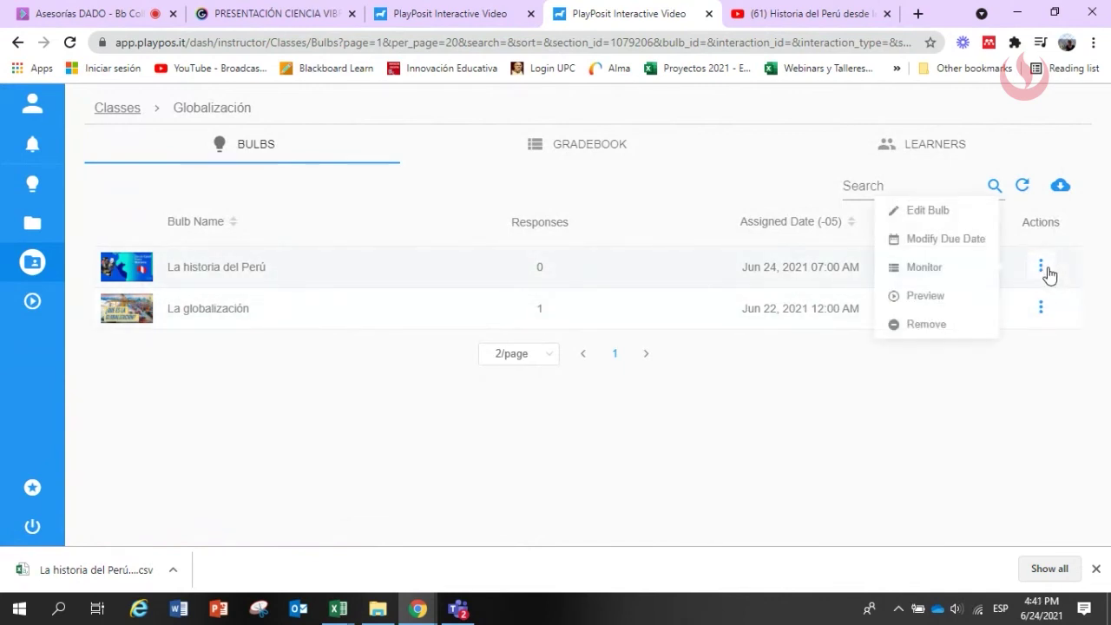
pyautogui.click(662, 449)
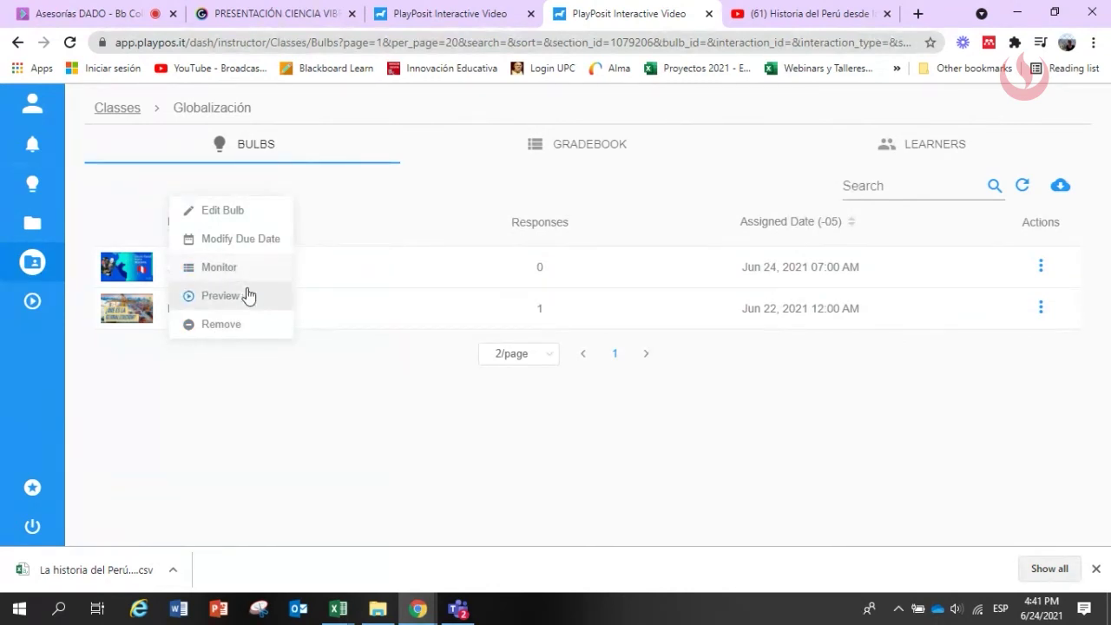
pyautogui.click(220, 270)
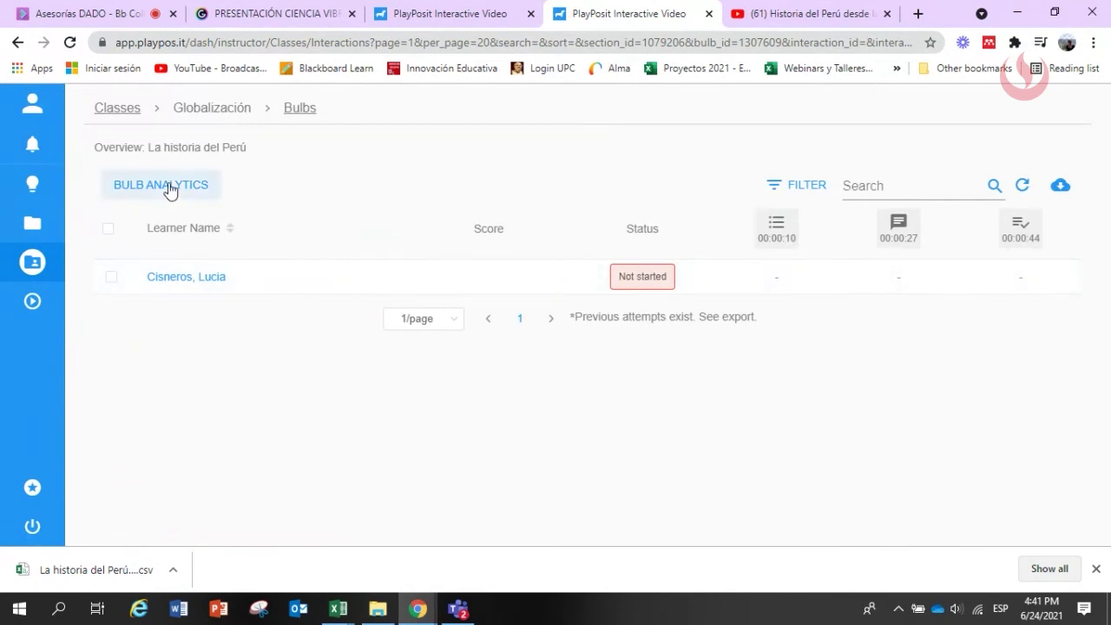
pyautogui.click(15, 41)
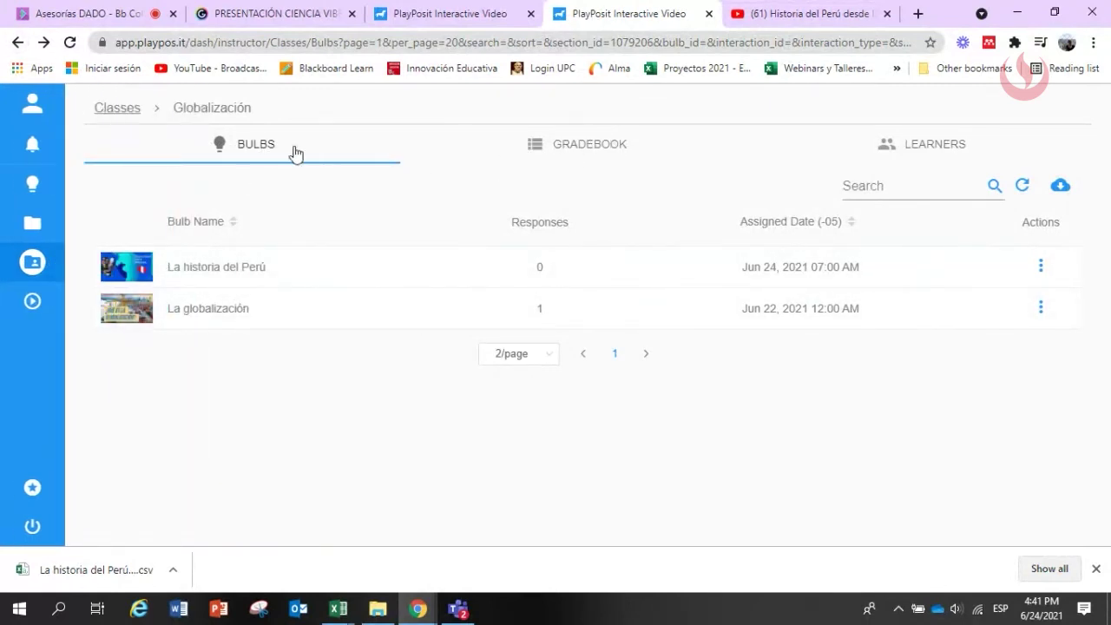
pyautogui.click(618, 152)
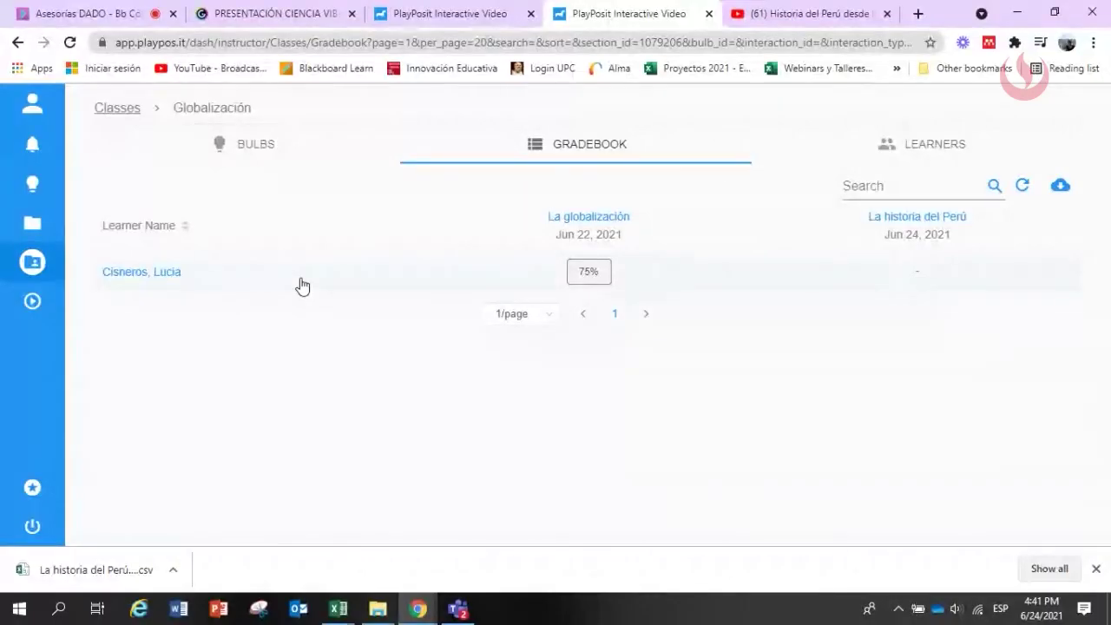
# - Show the learners enrolled in the Globalización class
pyautogui.click(927, 162)
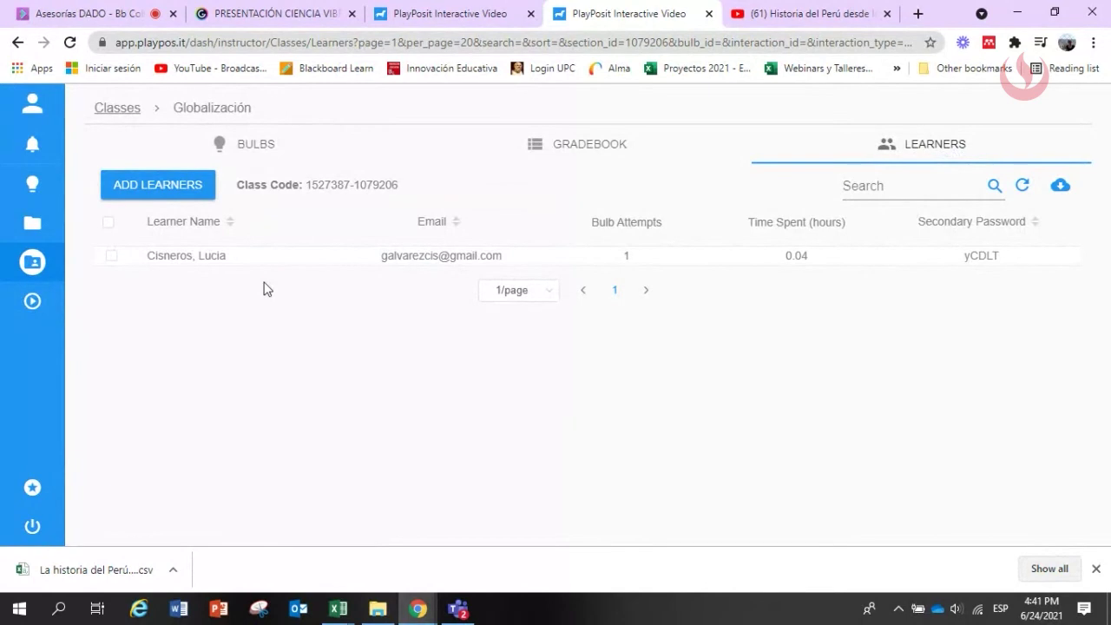
pyautogui.moveTo(309, 182)
pyautogui.mouseDown()
pyautogui.moveTo(400, 189)
pyautogui.moveTo(310, 190)
pyautogui.mouseUp()
pyautogui.click(405, 194)
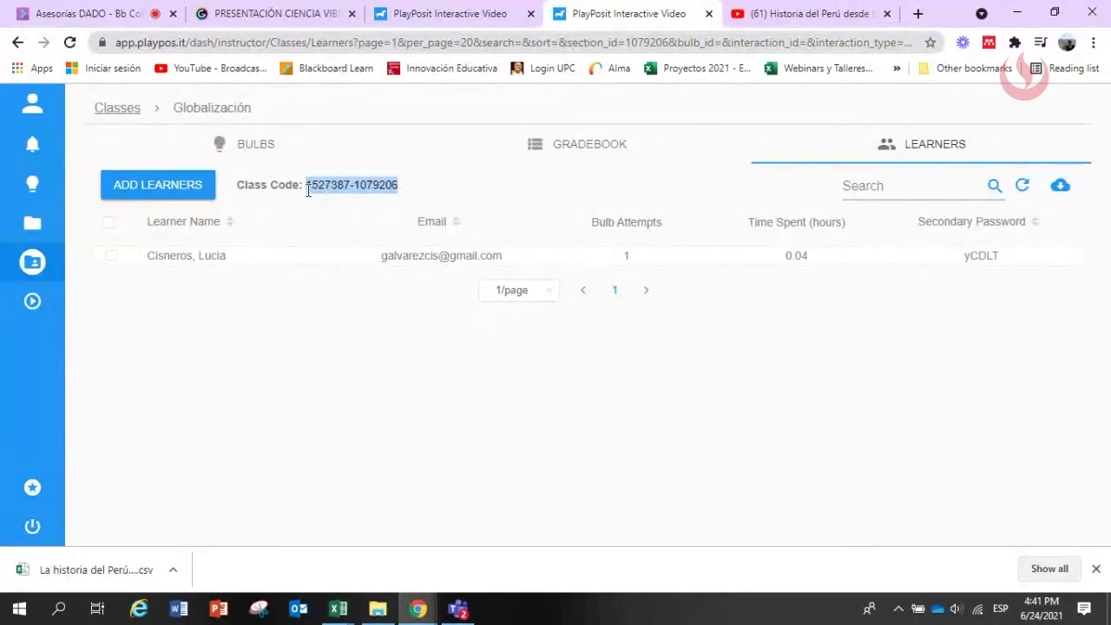
# - Copy the class code and join-class URL from the Add Learners panel
pyautogui.click(130, 188)
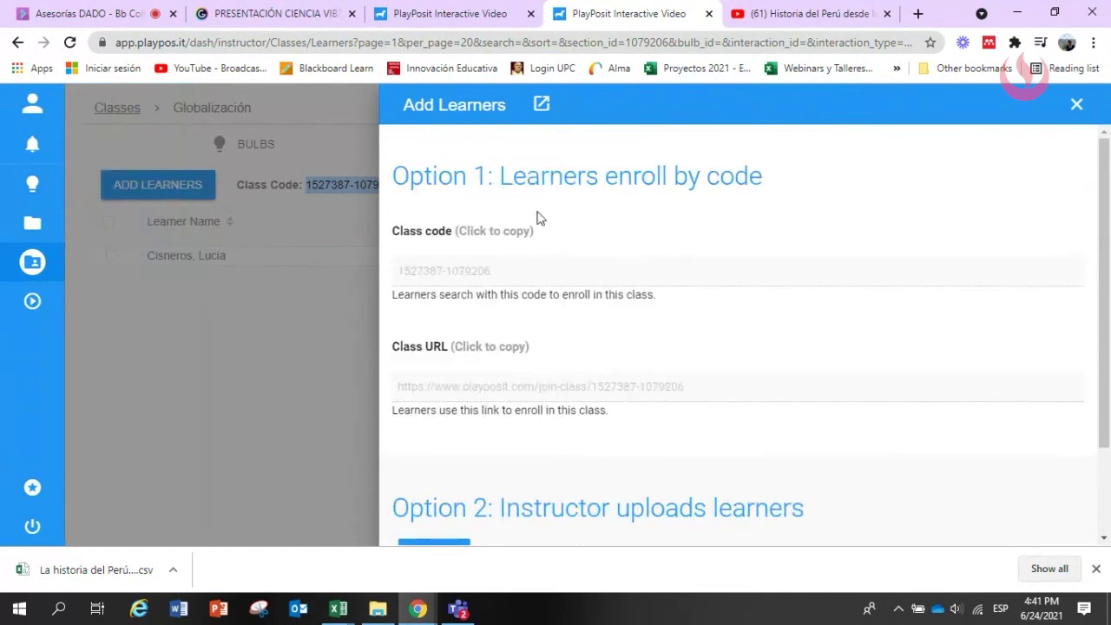
pyautogui.click(504, 273)
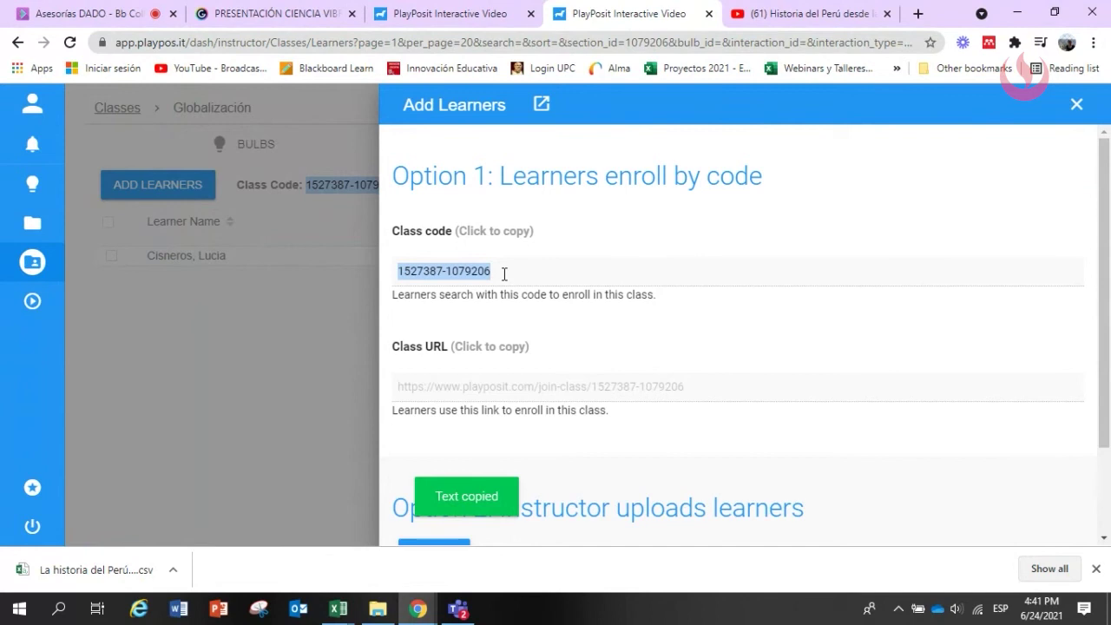
pyautogui.scroll(-1, 504, 278)
pyautogui.click(800, 307)
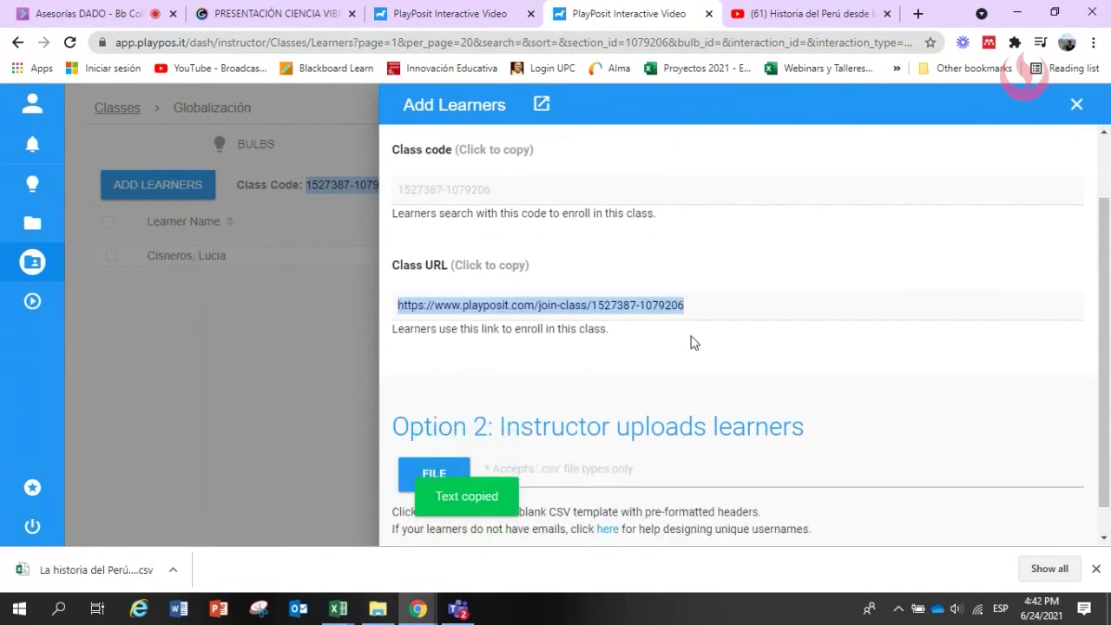
pyautogui.click(681, 308)
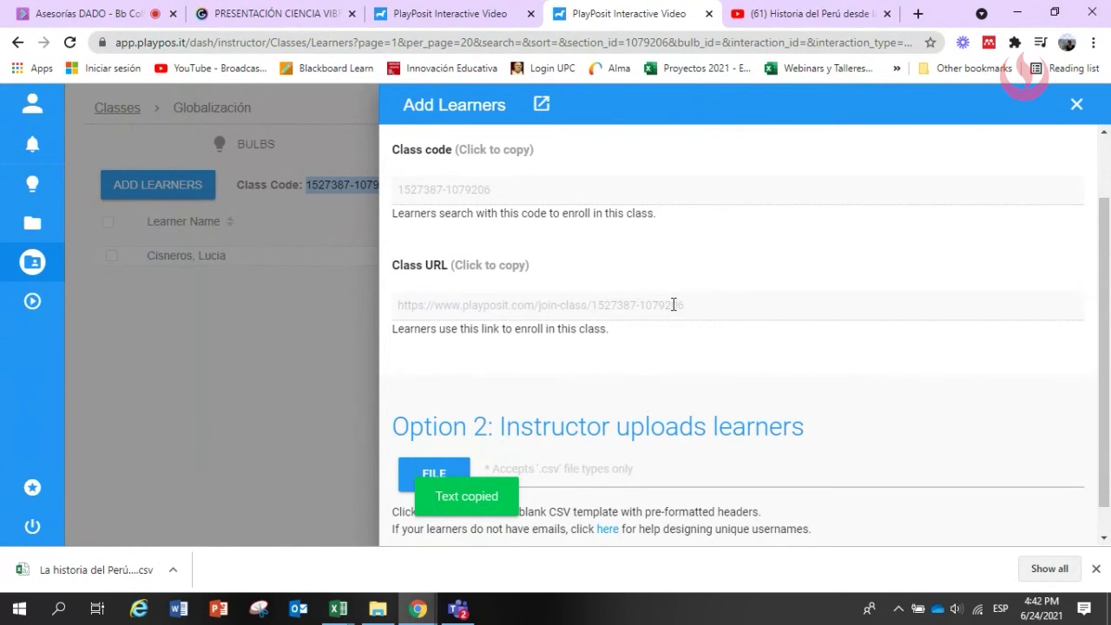
pyautogui.scroll(-1, 675, 305)
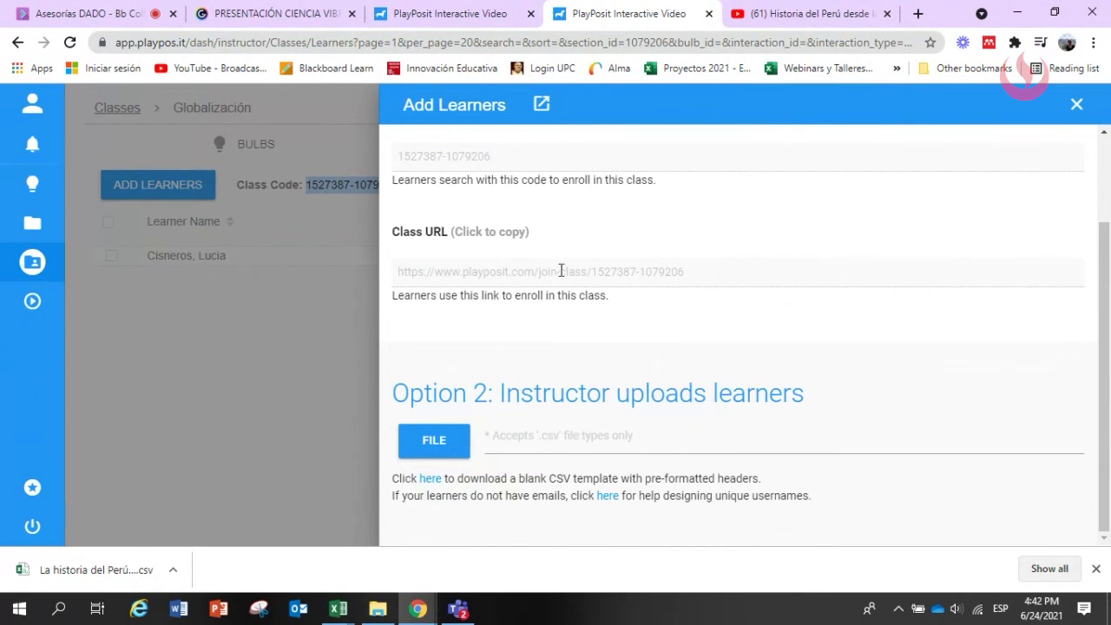
pyautogui.click(278, 358)
pyautogui.click(1094, 42)
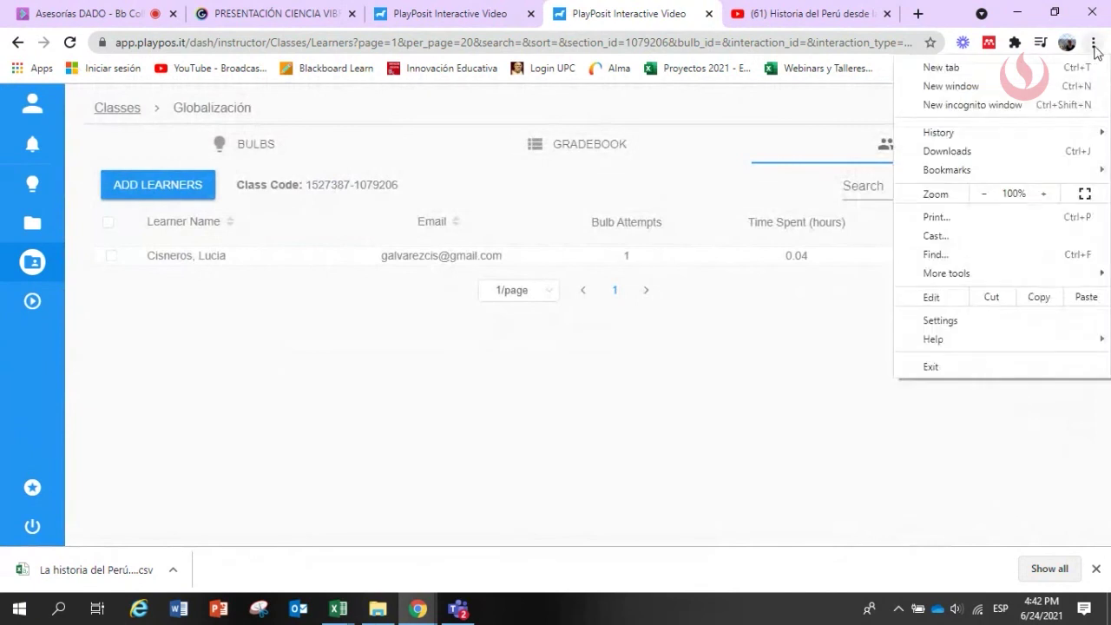
# - Load the copied join-class link in a new incognito window
pyautogui.click(1055, 105)
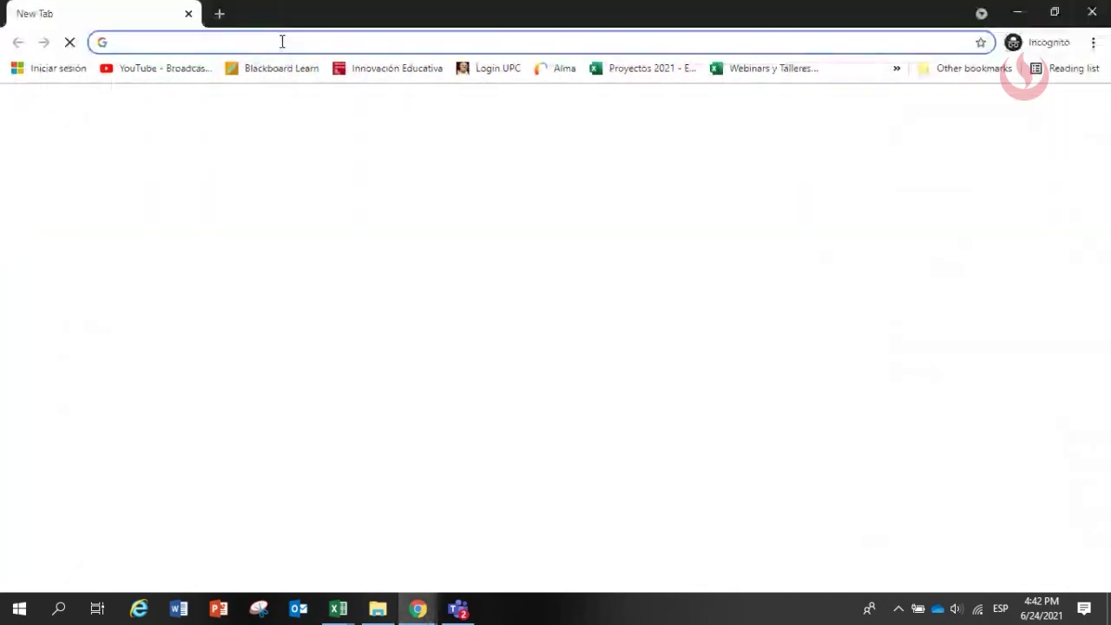
pyautogui.hotkey('ctrl', 'v')
pyautogui.press('Return')
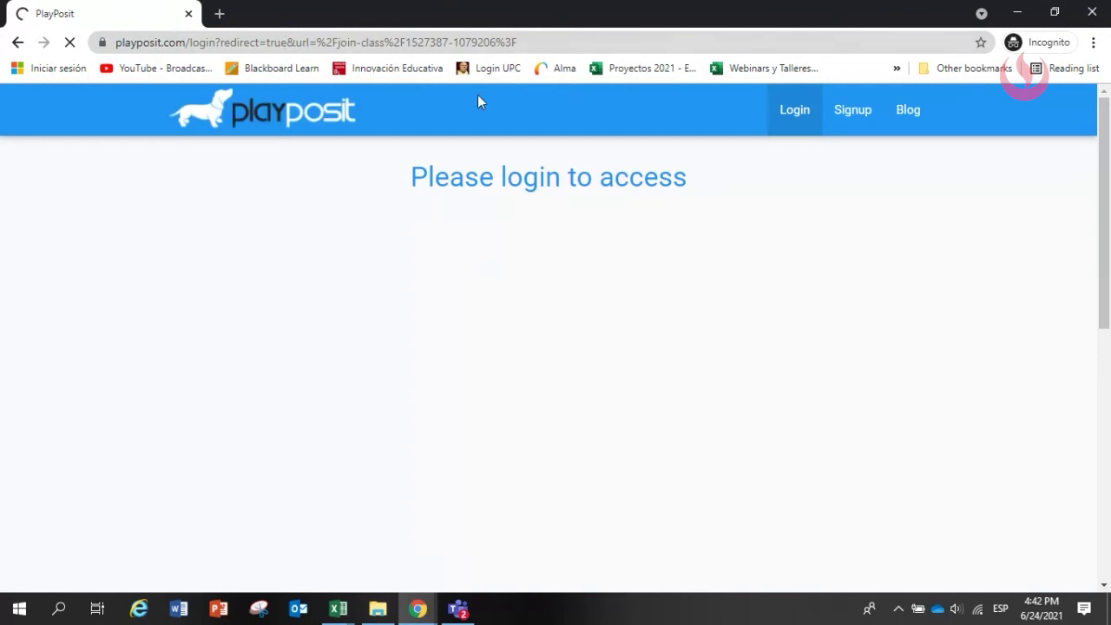
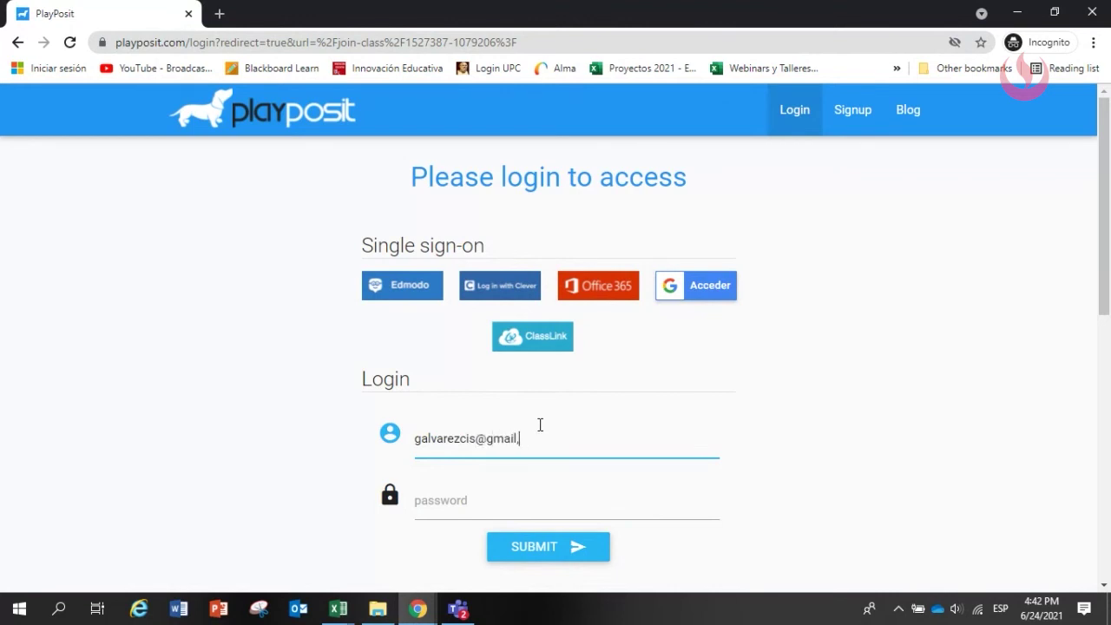
# - Log in with the student's email and password and submit
pyautogui.press('Tab')
pyautogui.write('a')
pyautogui.press('BackSpace')
pyautogui.press('BackSpace')
pyautogui.write('a')
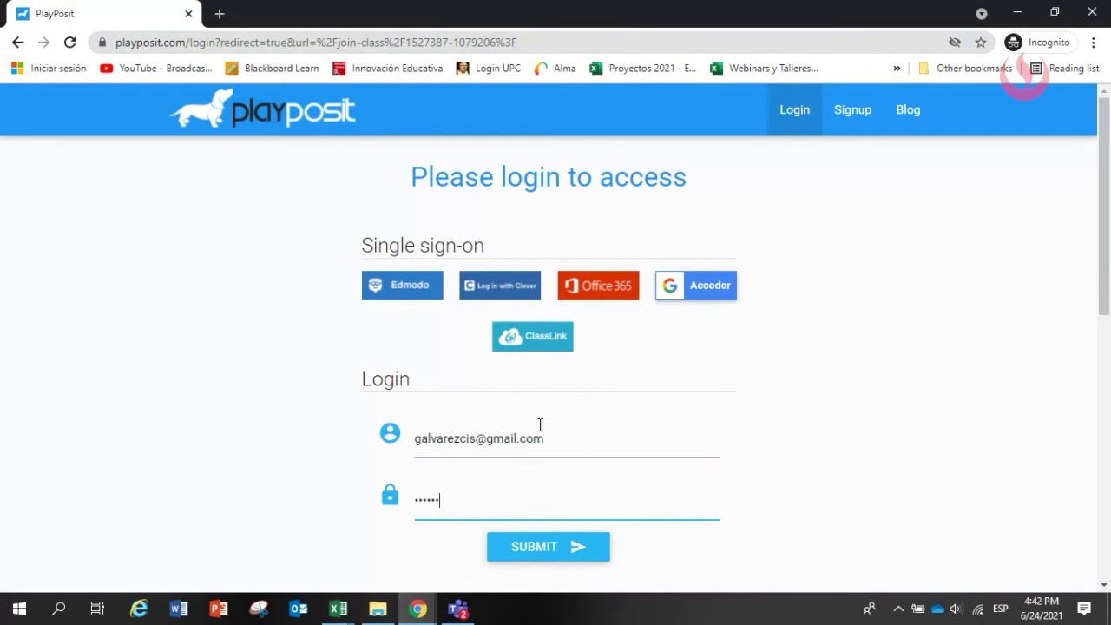
pyautogui.press('Return')
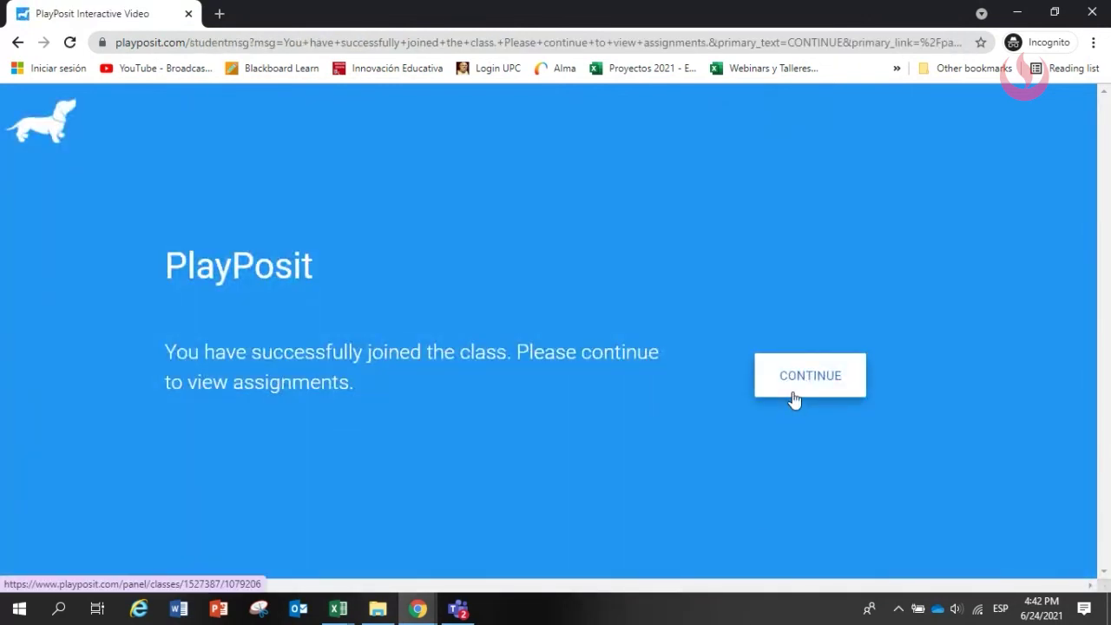
# - Continue to the student's assignments and launch La historia del Perú in the player
pyautogui.click(798, 388)
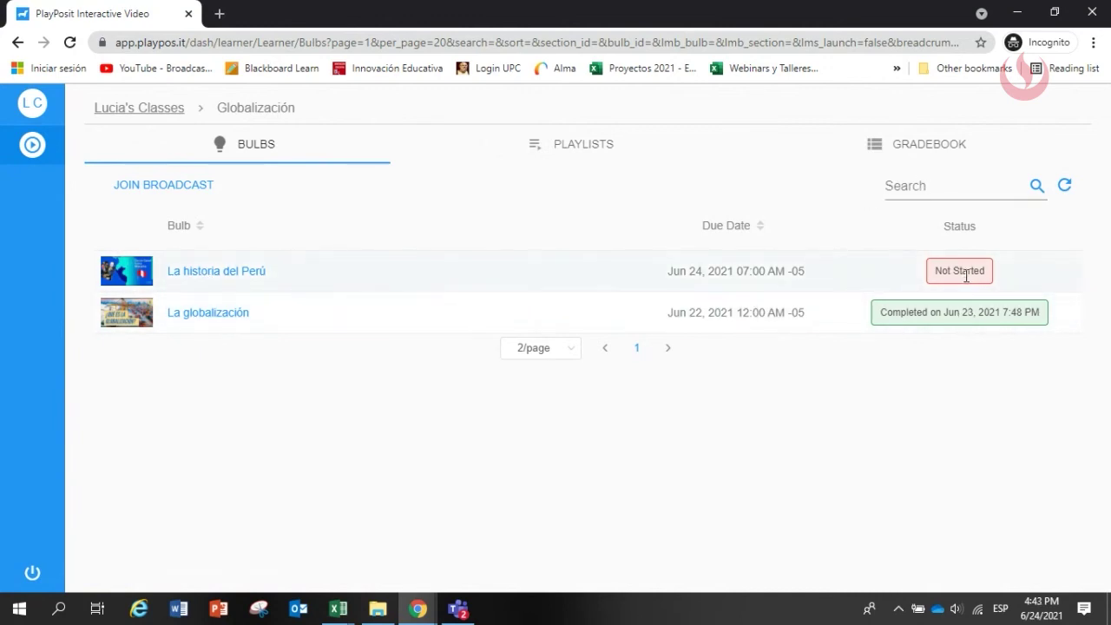
pyautogui.click(234, 274)
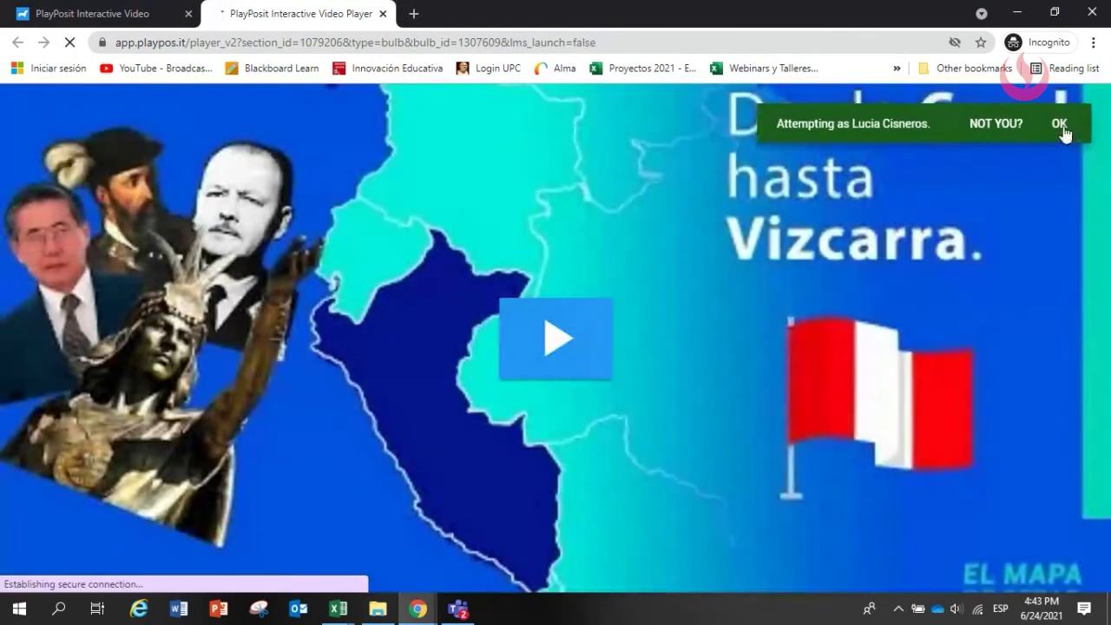
# - Play the bulb, answer x on the independence question for 5/5, and begin the discussion reply
pyautogui.click(1059, 123)
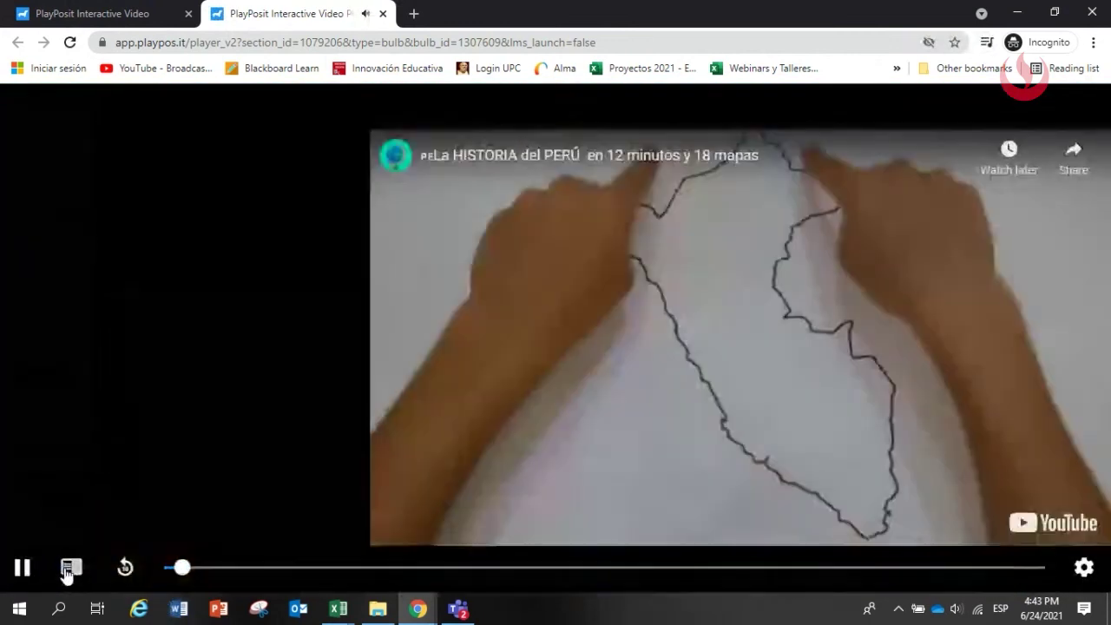
pyautogui.click(70, 570)
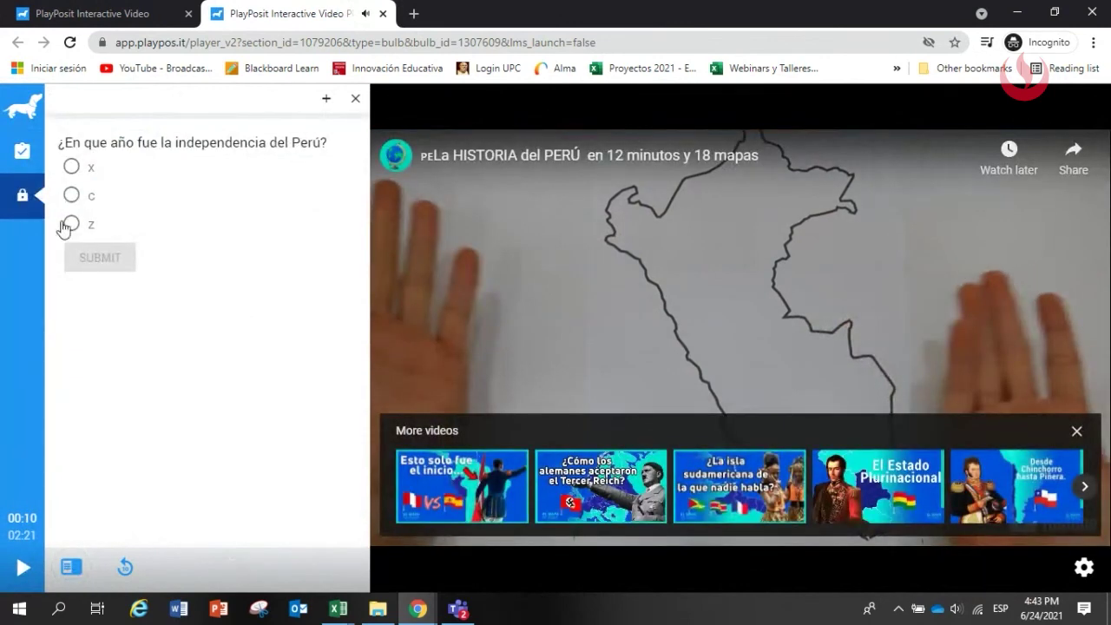
pyautogui.click(73, 167)
pyautogui.click(108, 257)
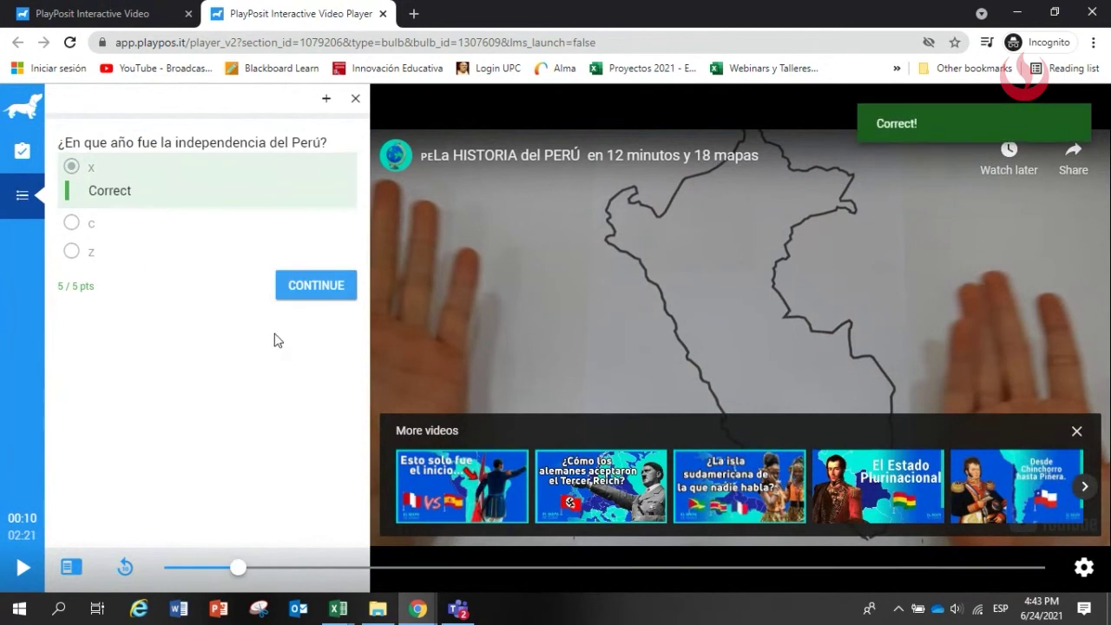
pyautogui.click(303, 291)
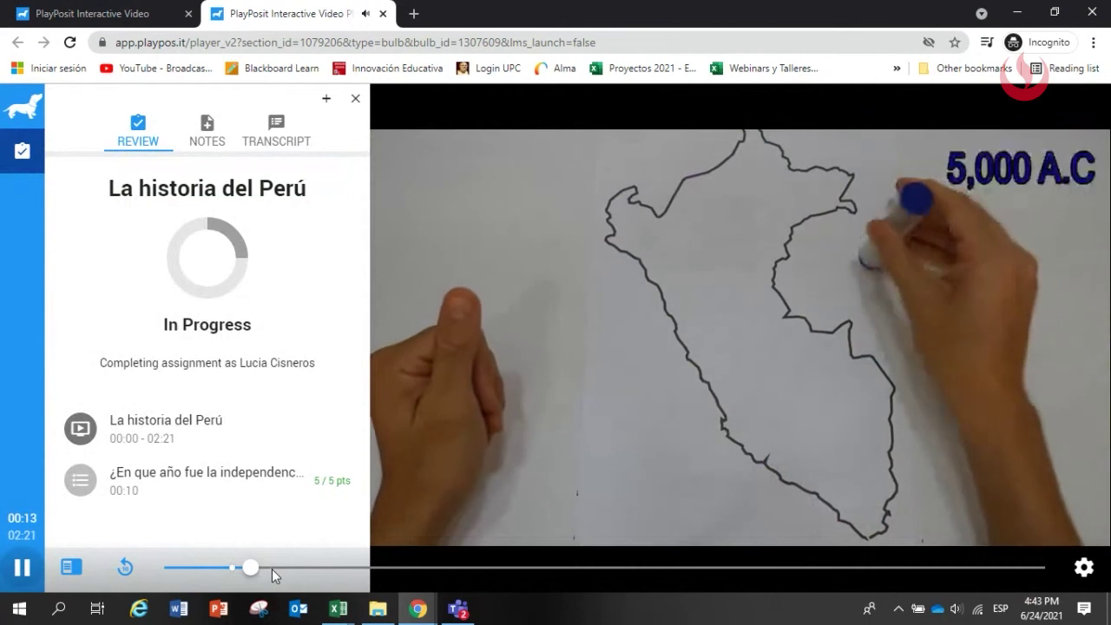
pyautogui.click(68, 569)
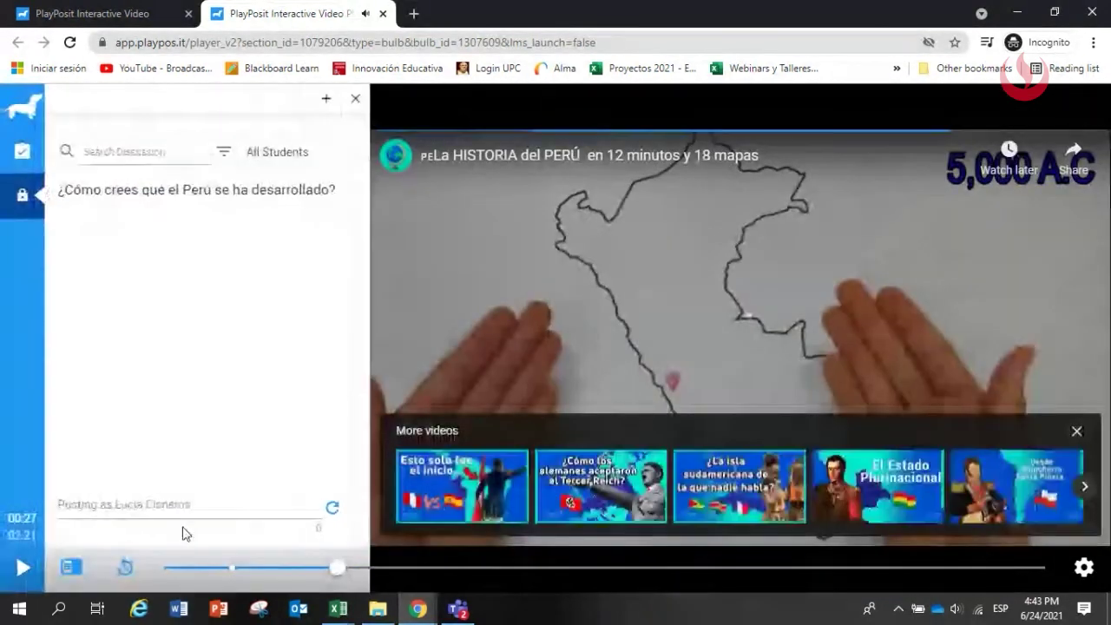
pyautogui.click(176, 505)
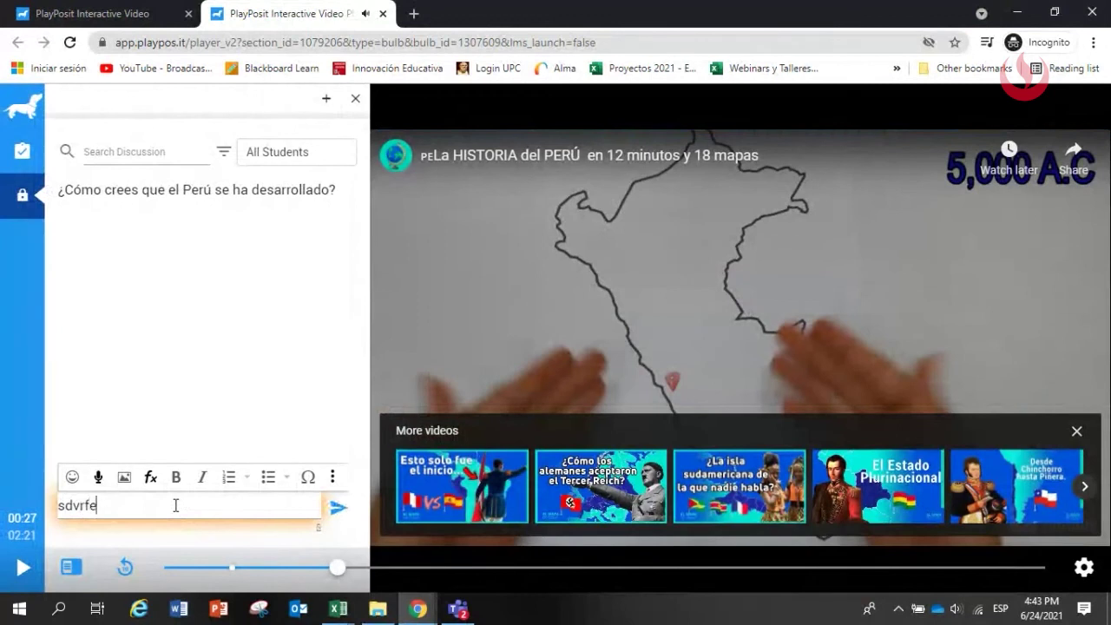
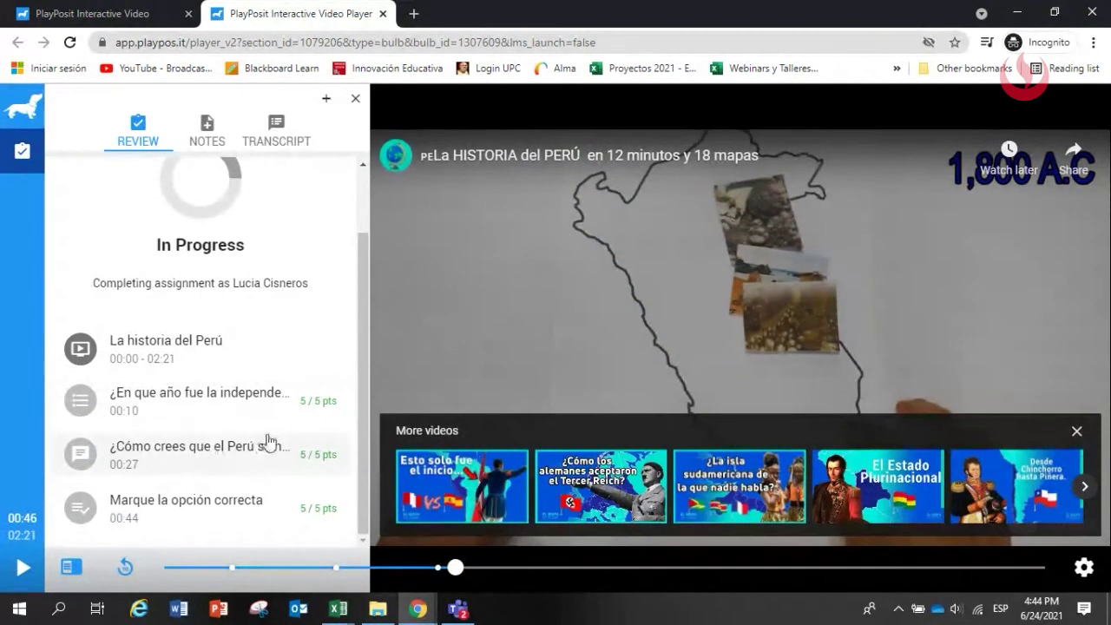
# - Save the note 'Entendí todo' on the video at the 00:46 mark
pyautogui.scroll(3, 312, 523)
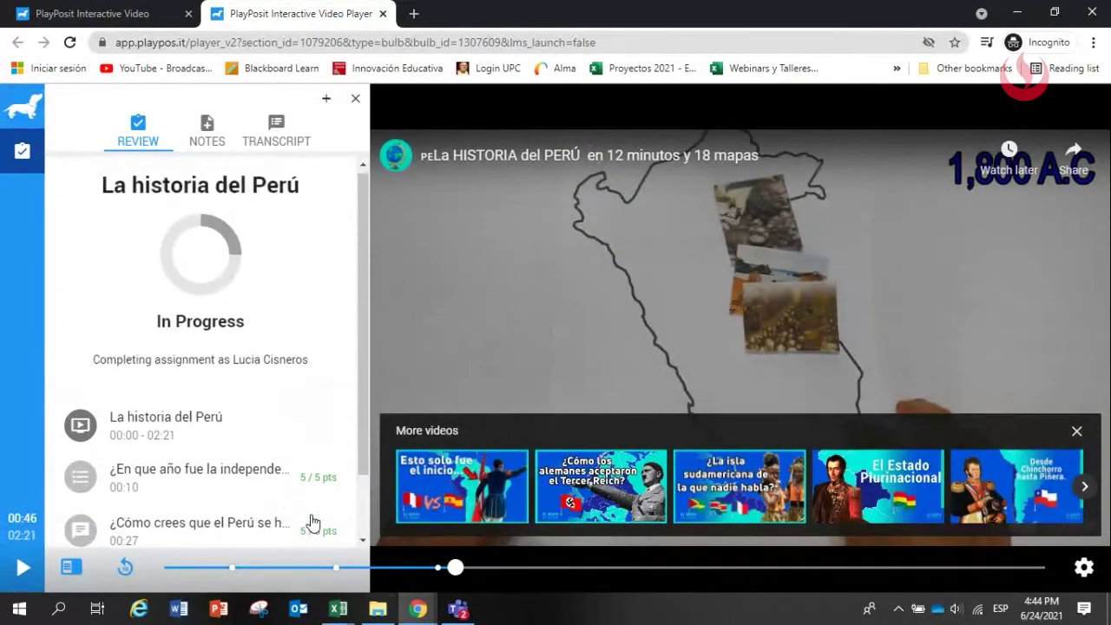
pyautogui.click(198, 141)
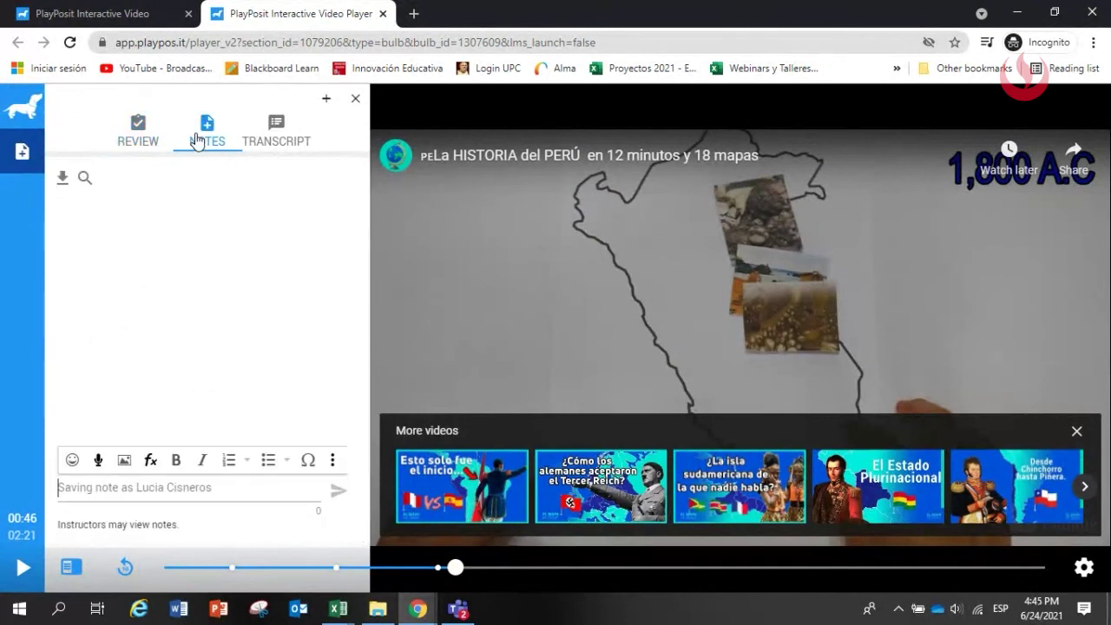
pyautogui.click(145, 491)
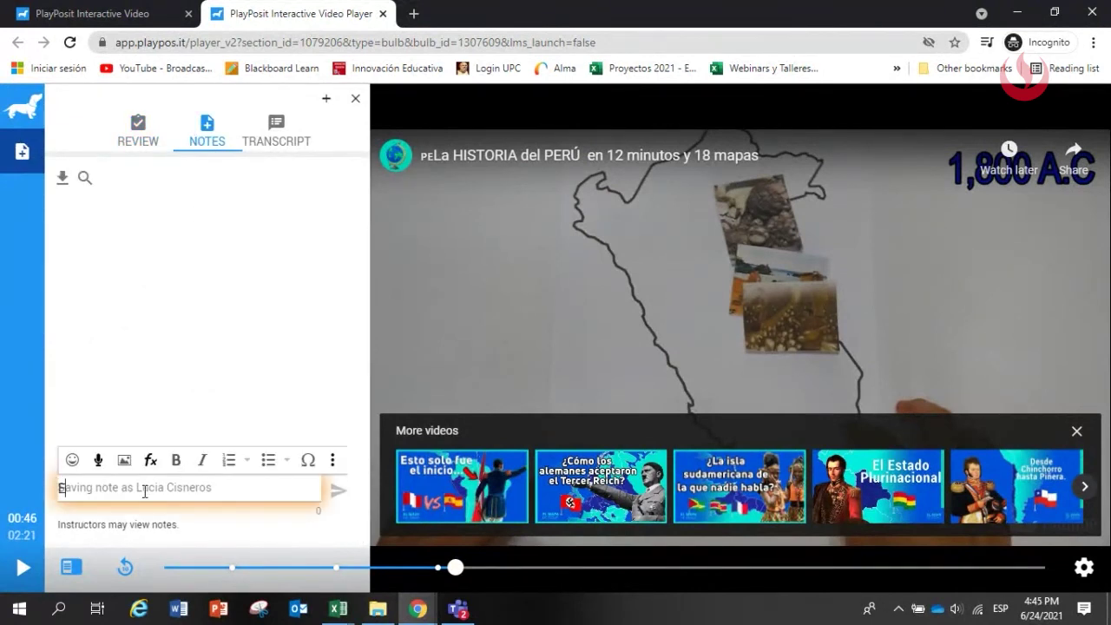
pyautogui.write('Ent')
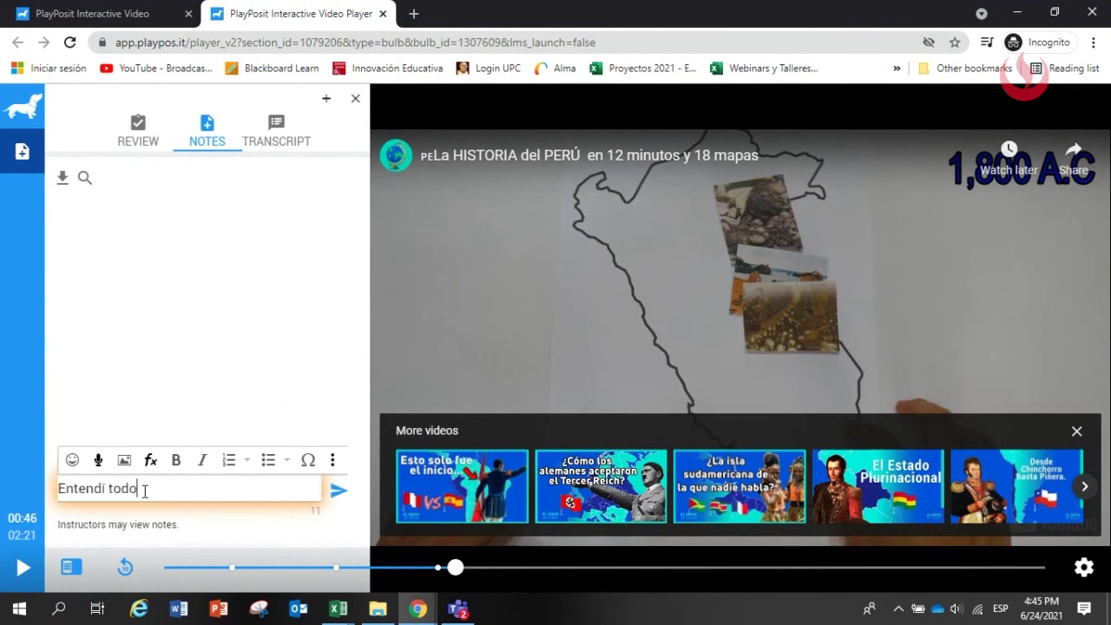
pyautogui.write('endí todo')
pyautogui.click(338, 492)
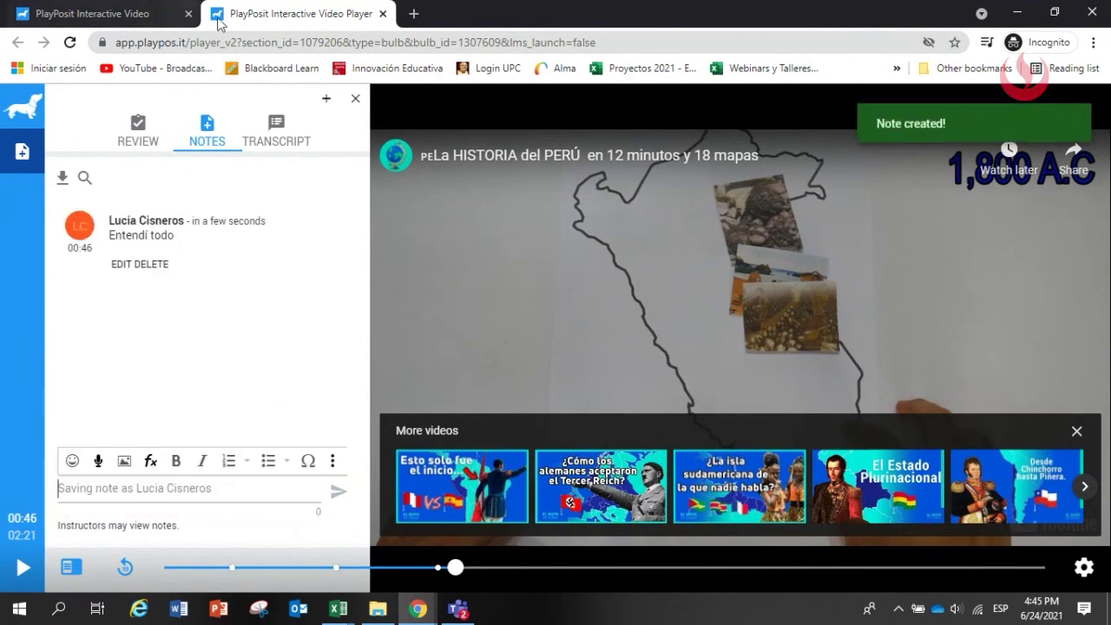
# - Glance at the video transcript, then return to the answer review panel
pyautogui.click(282, 146)
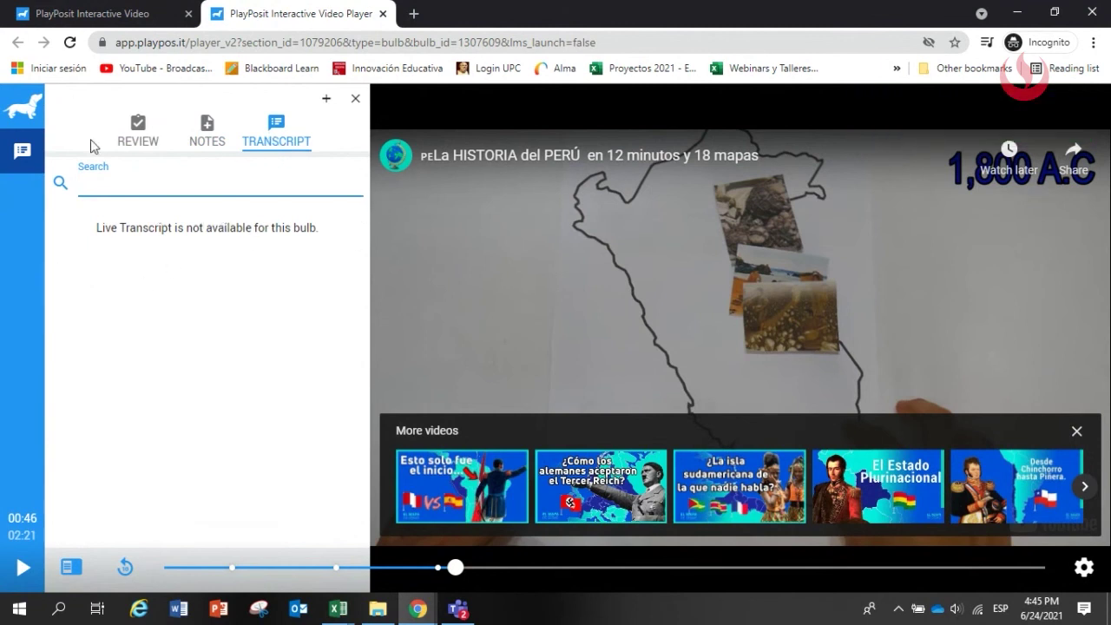
pyautogui.click(130, 139)
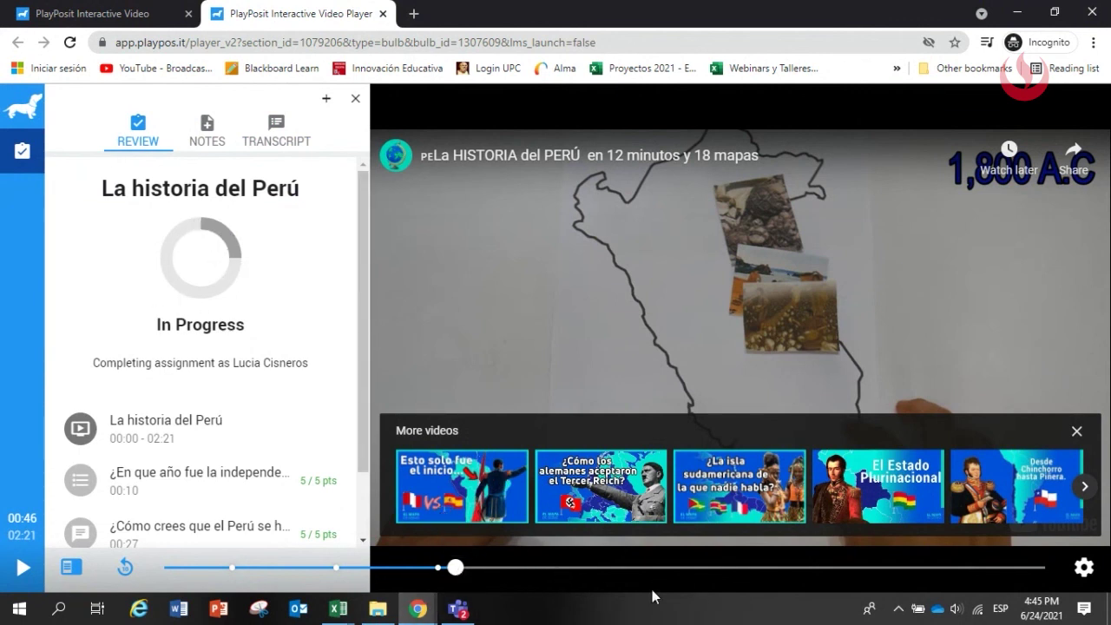
pyautogui.scroll(-2, 118, 458)
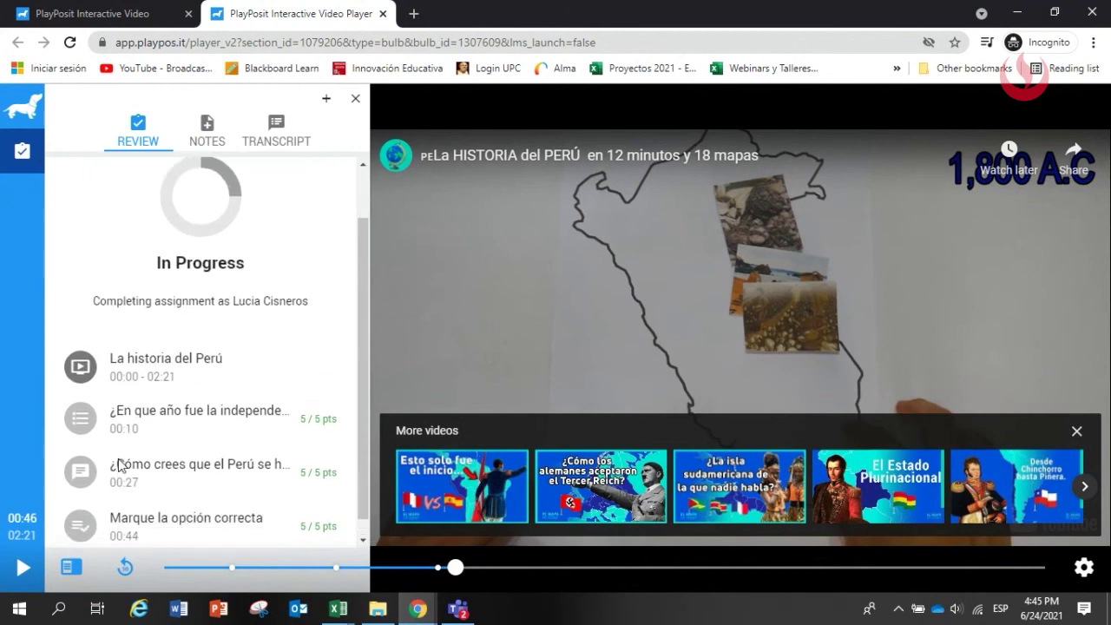
pyautogui.click(419, 609)
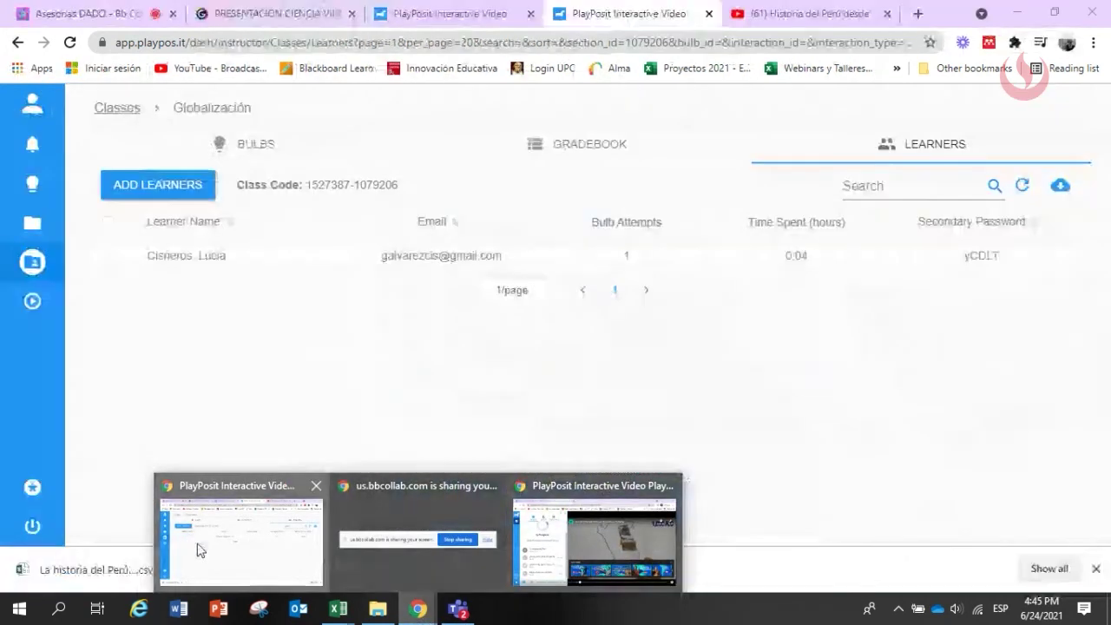
# - In the instructor window, open the Globalización class gradebook
pyautogui.click(195, 549)
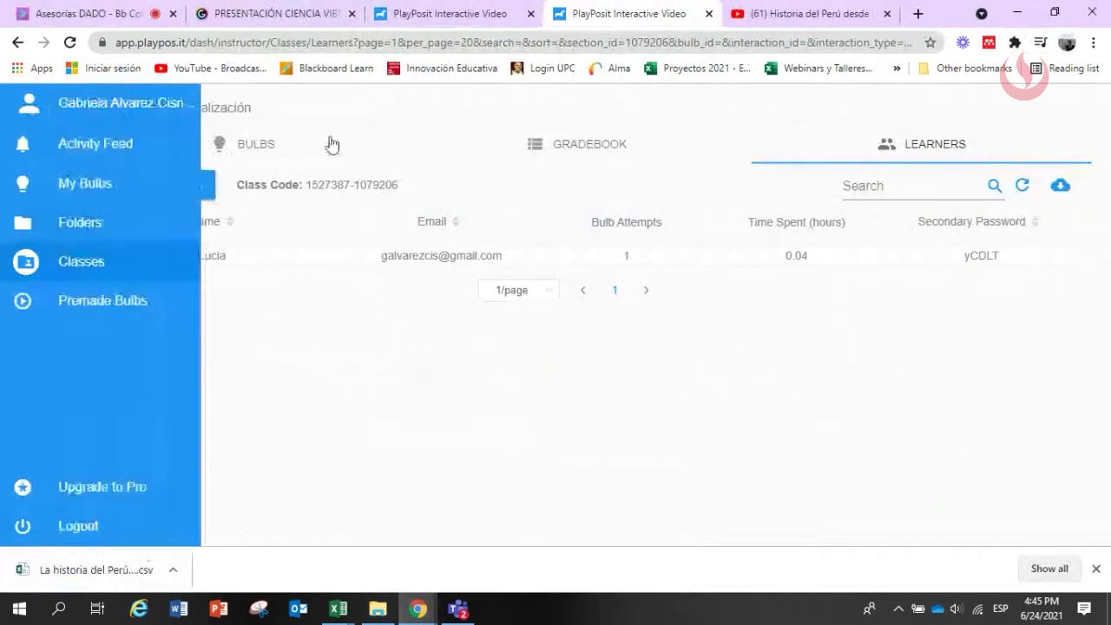
pyautogui.click(47, 268)
pyautogui.click(191, 264)
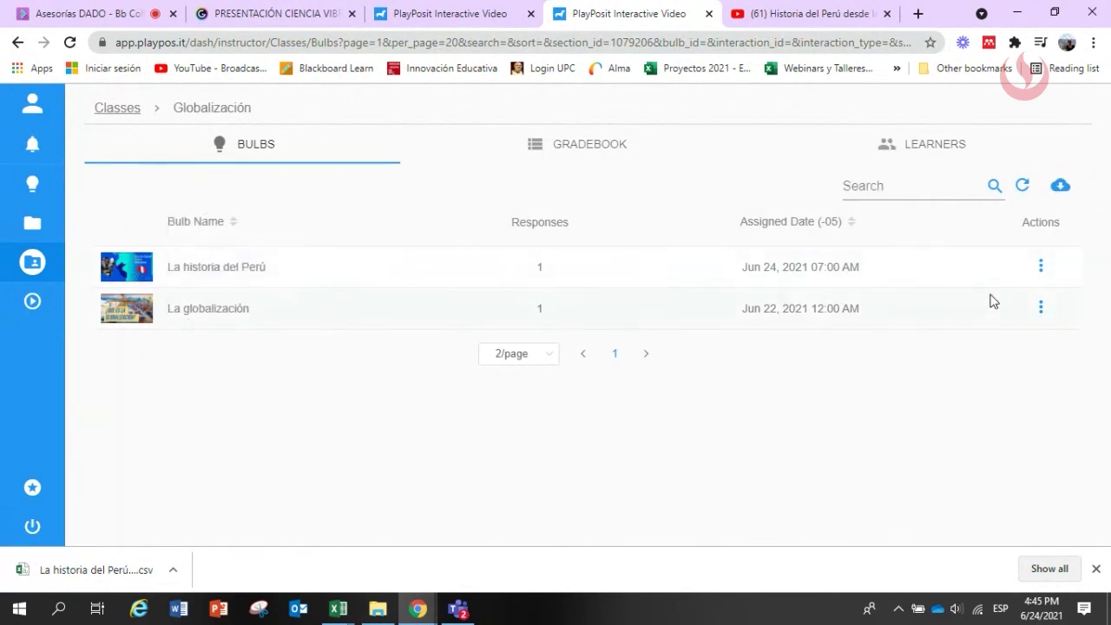
pyautogui.click(640, 165)
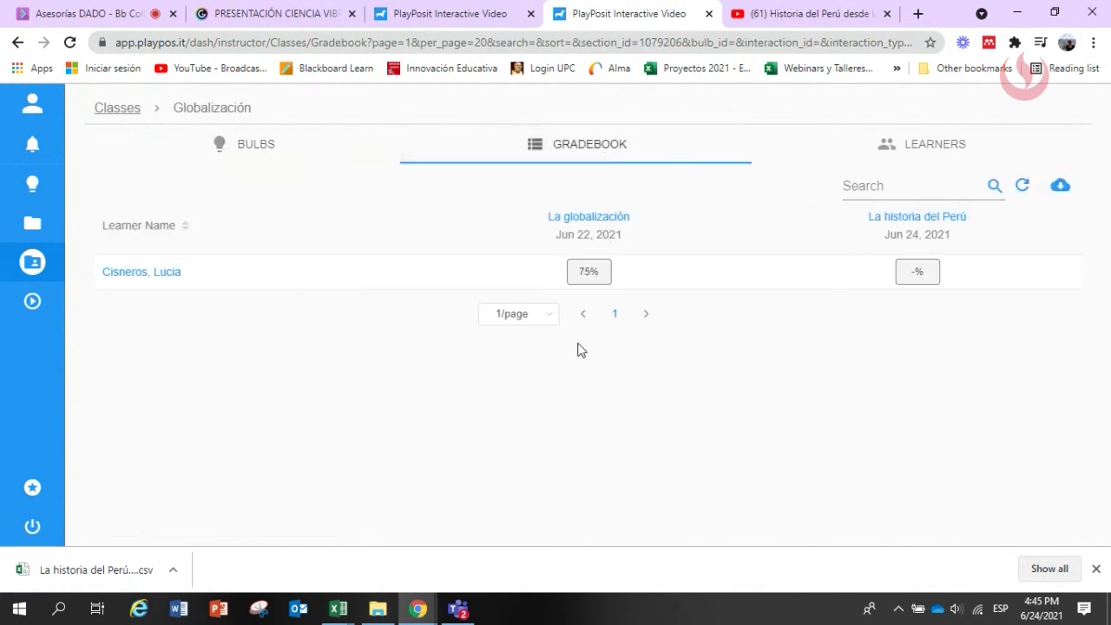
# - Open the La globalización 75% score and view its per-question interactions
pyautogui.click(921, 280)
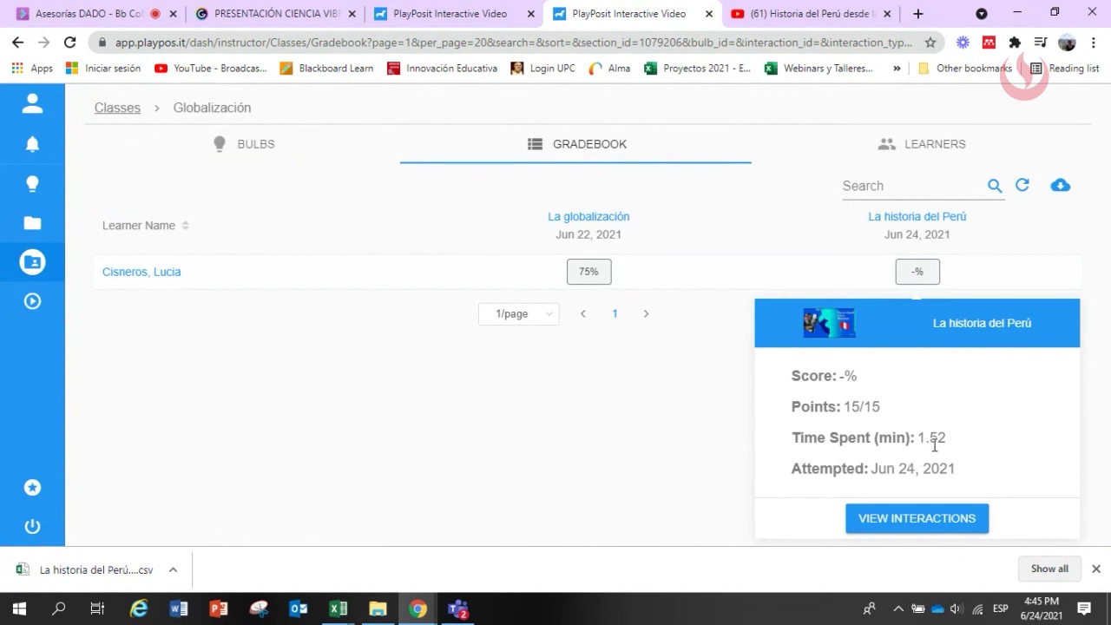
pyautogui.click(610, 282)
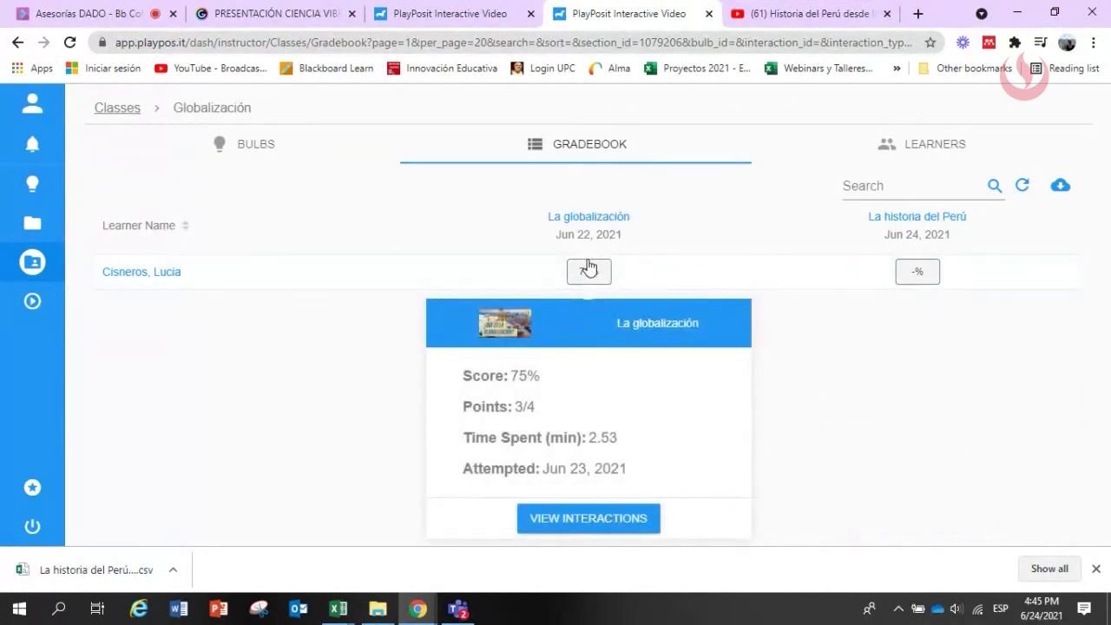
pyautogui.click(582, 519)
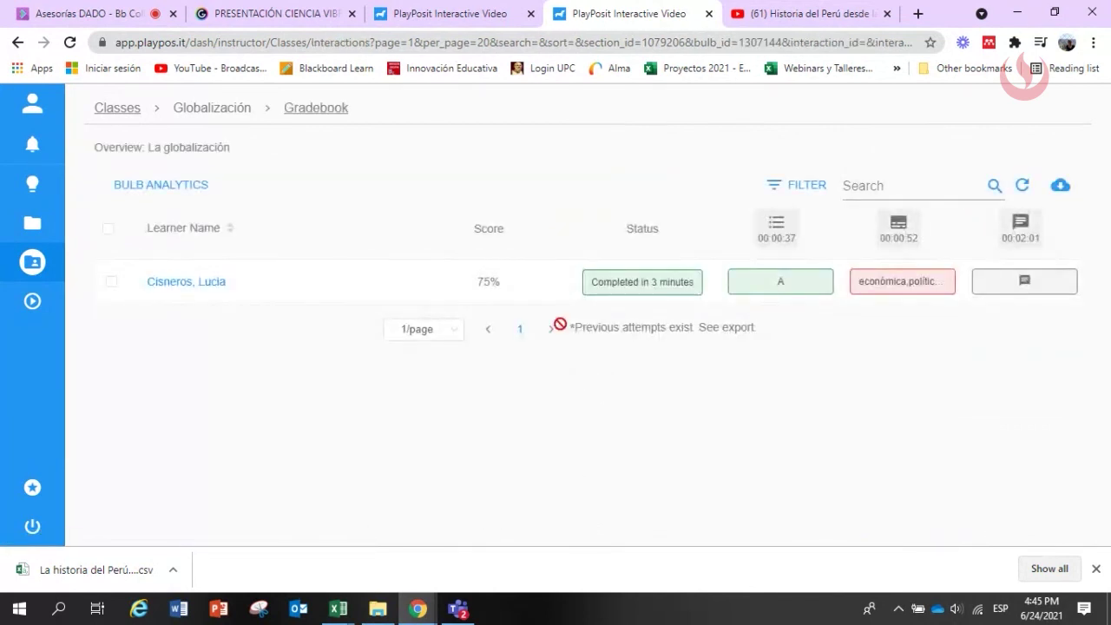
# - Review the learner's answers: multiple choice, fill-in-the-blank and discussion reply
pyautogui.click(780, 234)
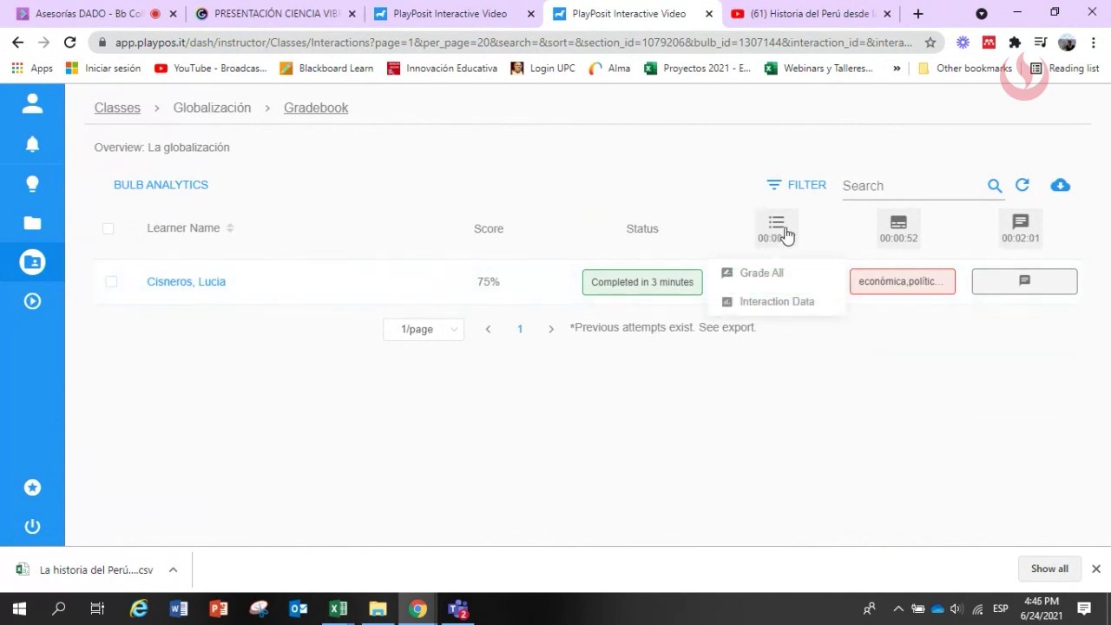
pyautogui.click(780, 329)
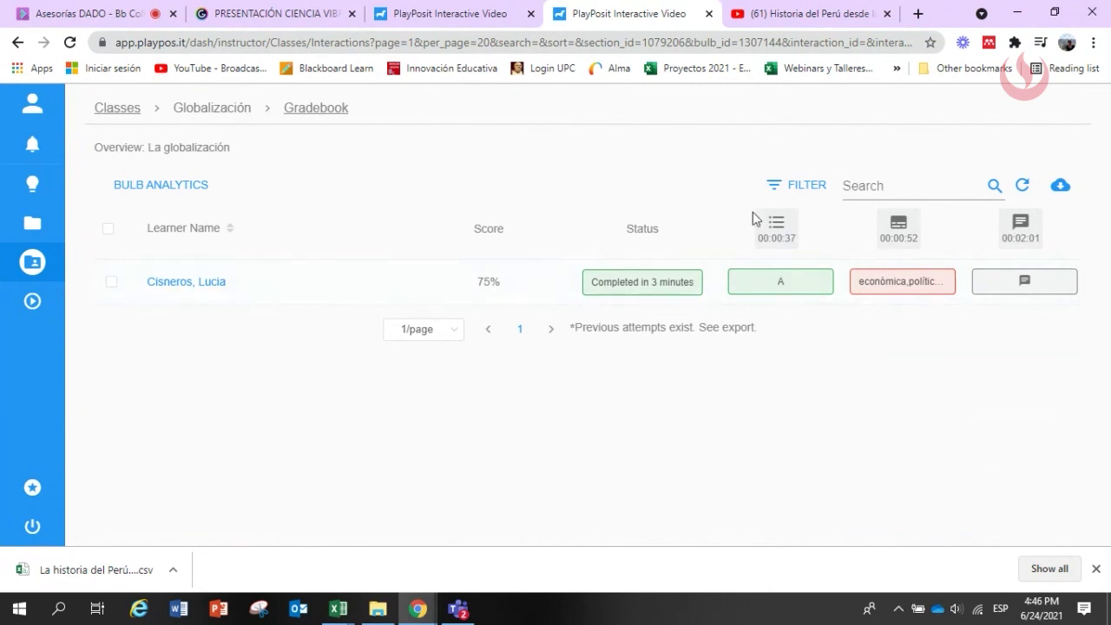
pyautogui.click(777, 285)
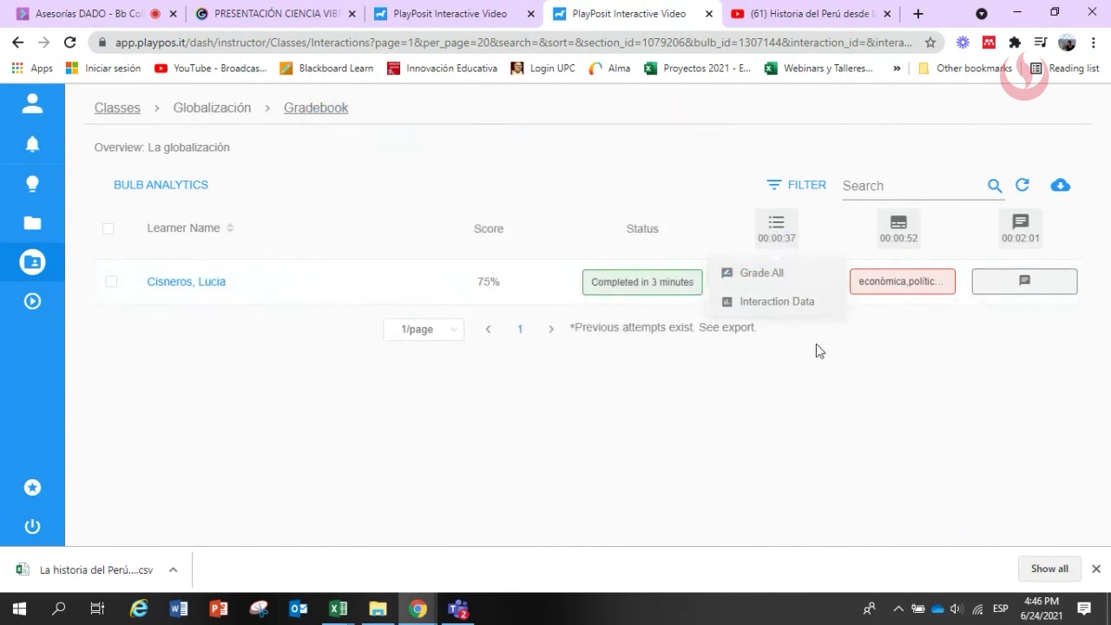
pyautogui.click(816, 347)
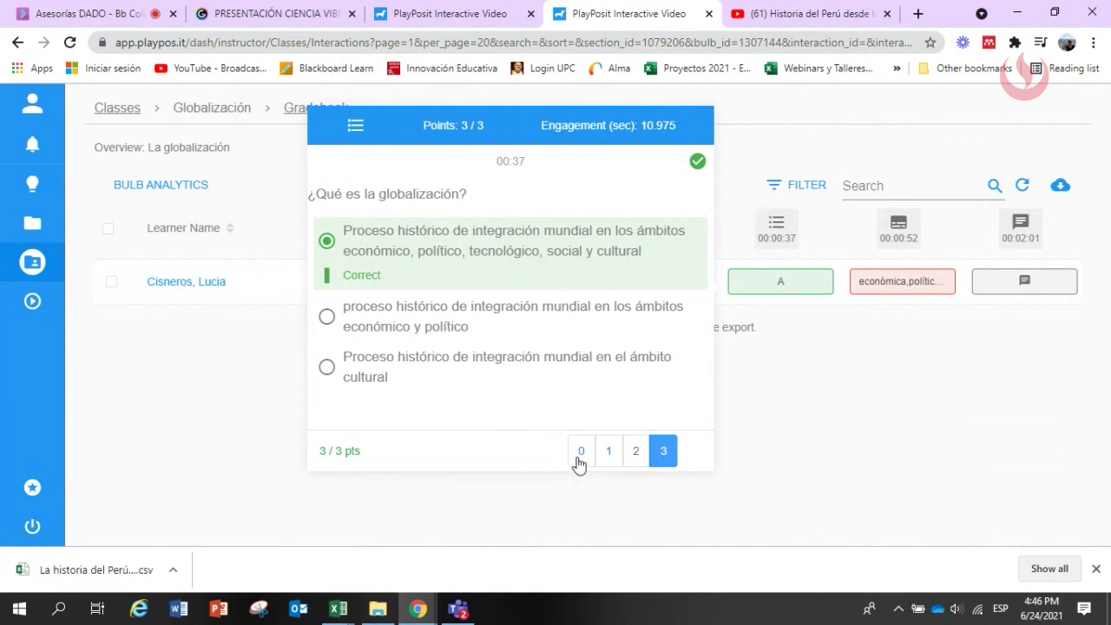
pyautogui.click(825, 467)
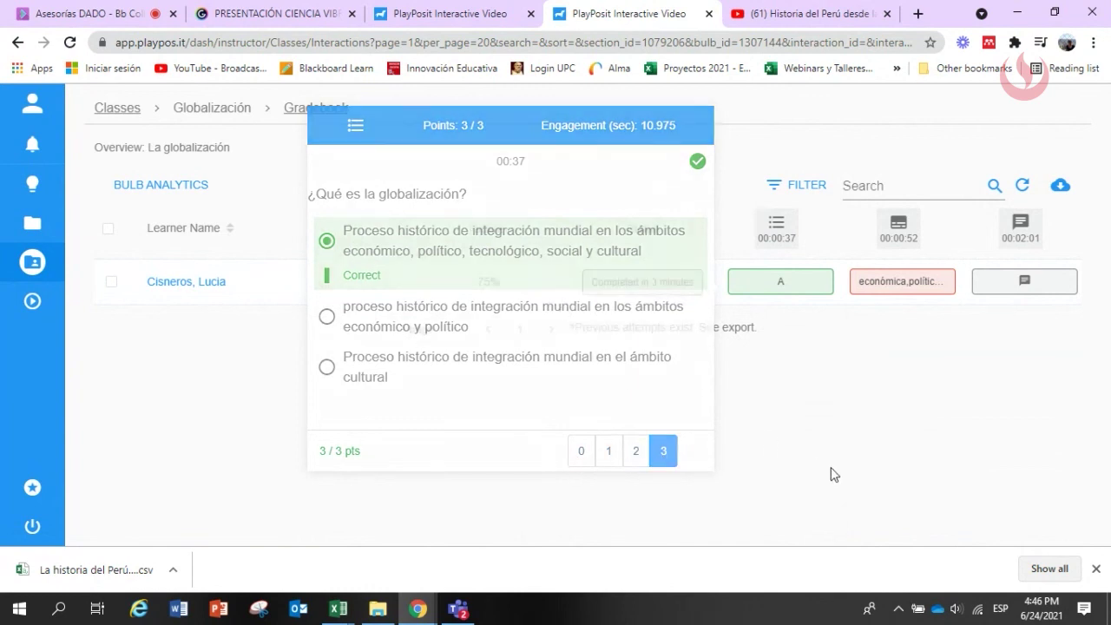
pyautogui.click(903, 283)
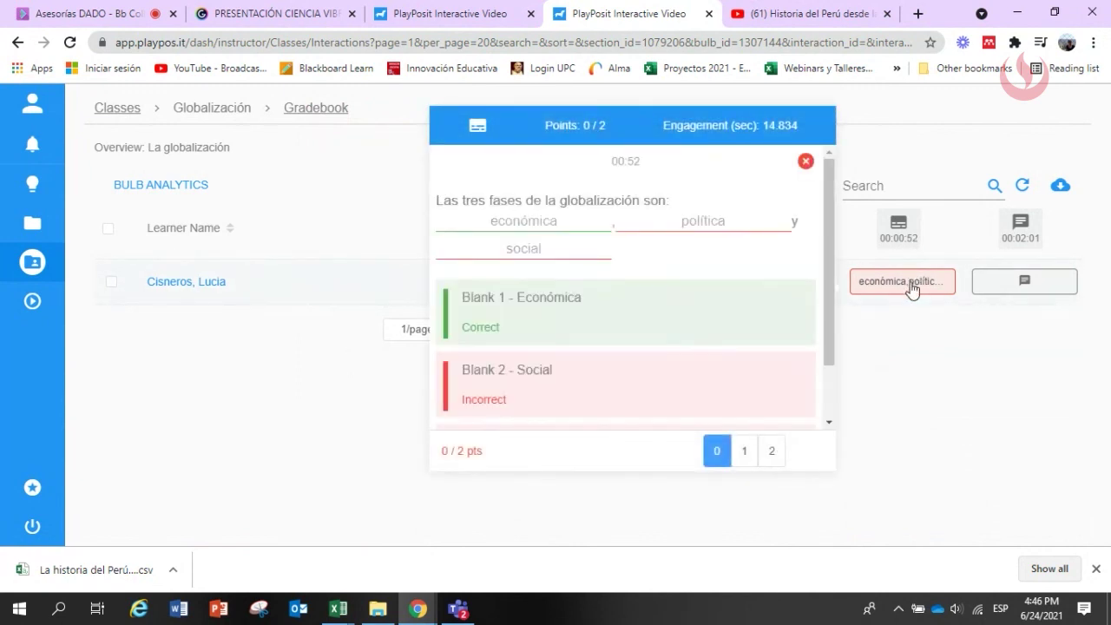
pyautogui.scroll(-1, 736, 283)
pyautogui.scroll(1, 735, 283)
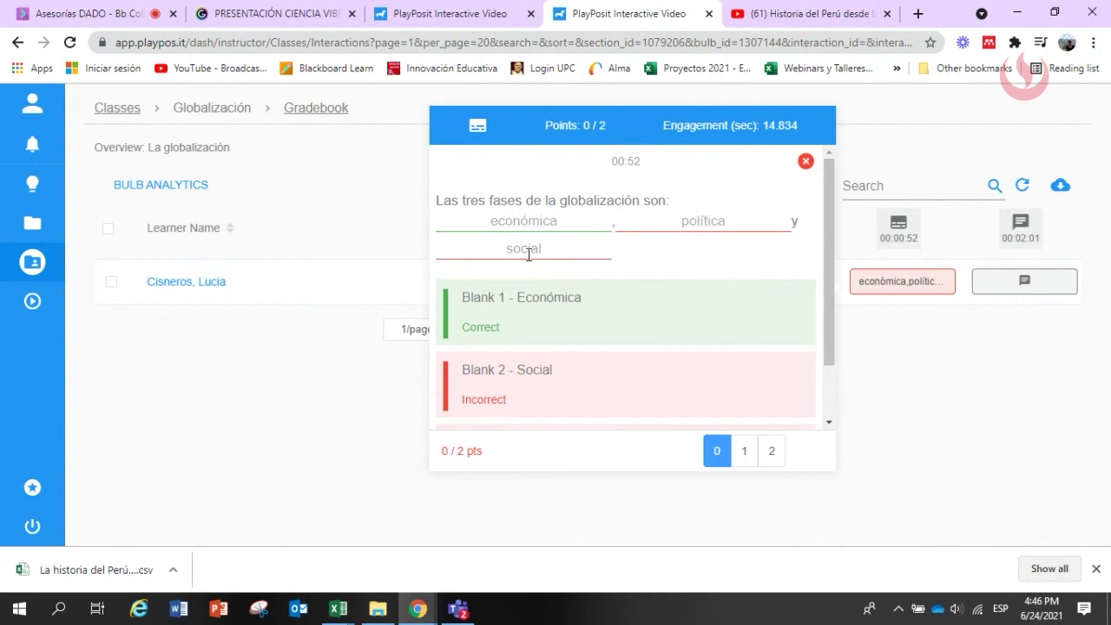
pyautogui.click(960, 349)
pyautogui.click(1027, 287)
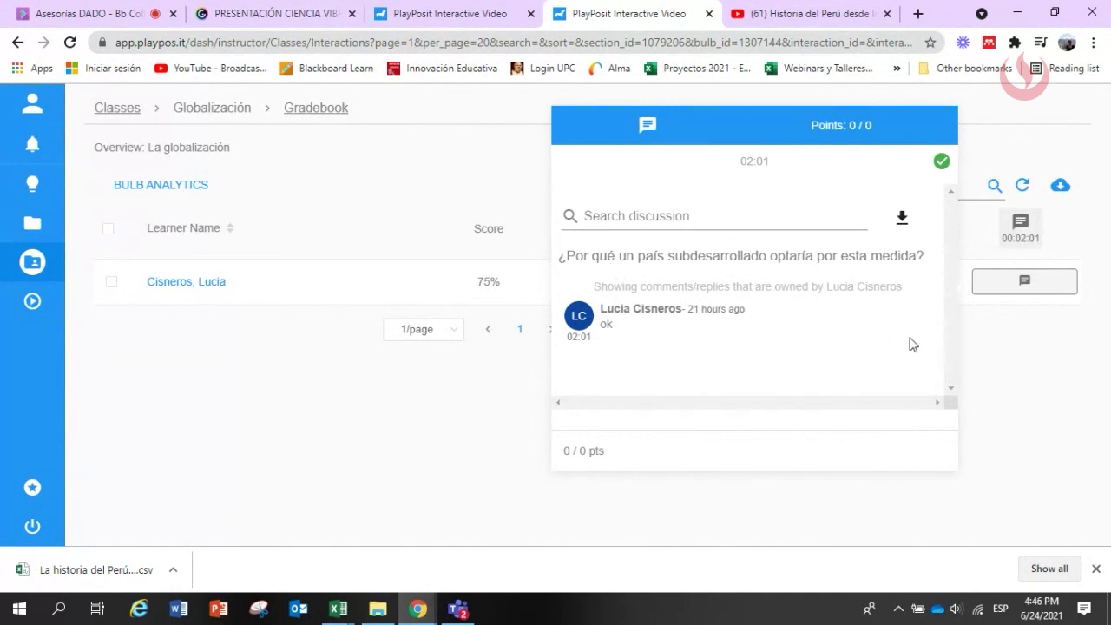
pyautogui.click(1005, 346)
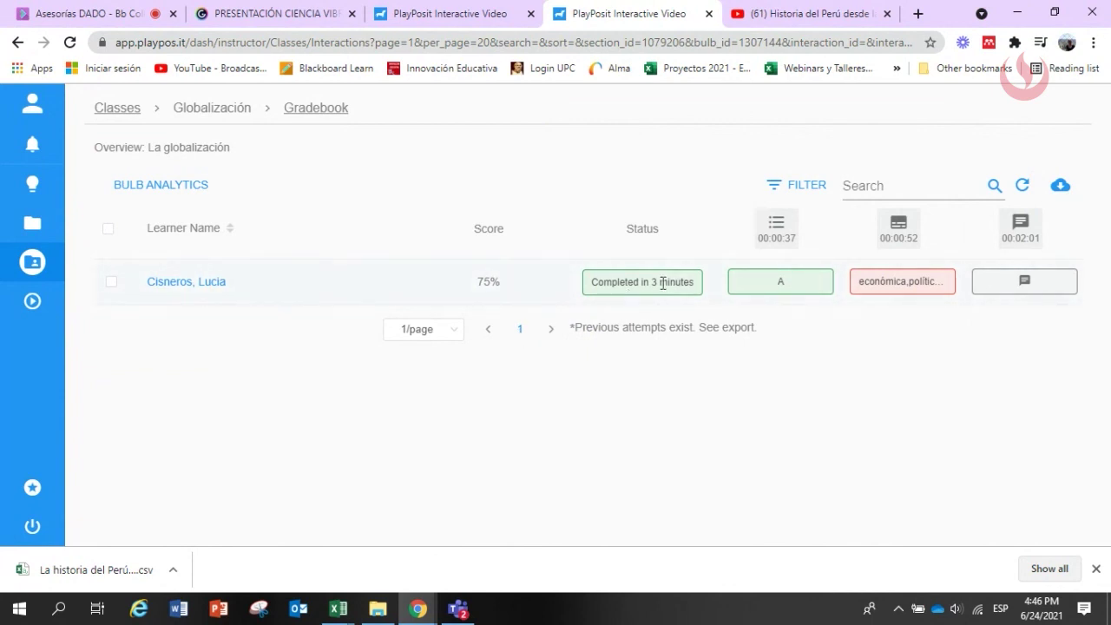
# - Export the La globalización interactions data as CSV and open the downloaded file
pyautogui.click(1061, 187)
pyautogui.click(788, 285)
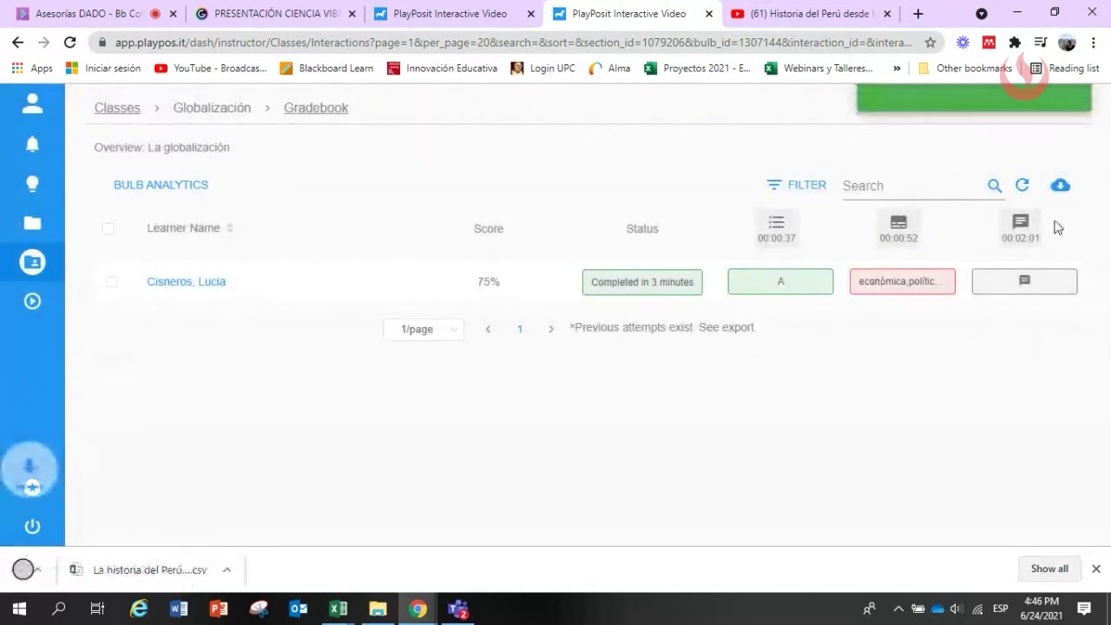
pyautogui.click(119, 569)
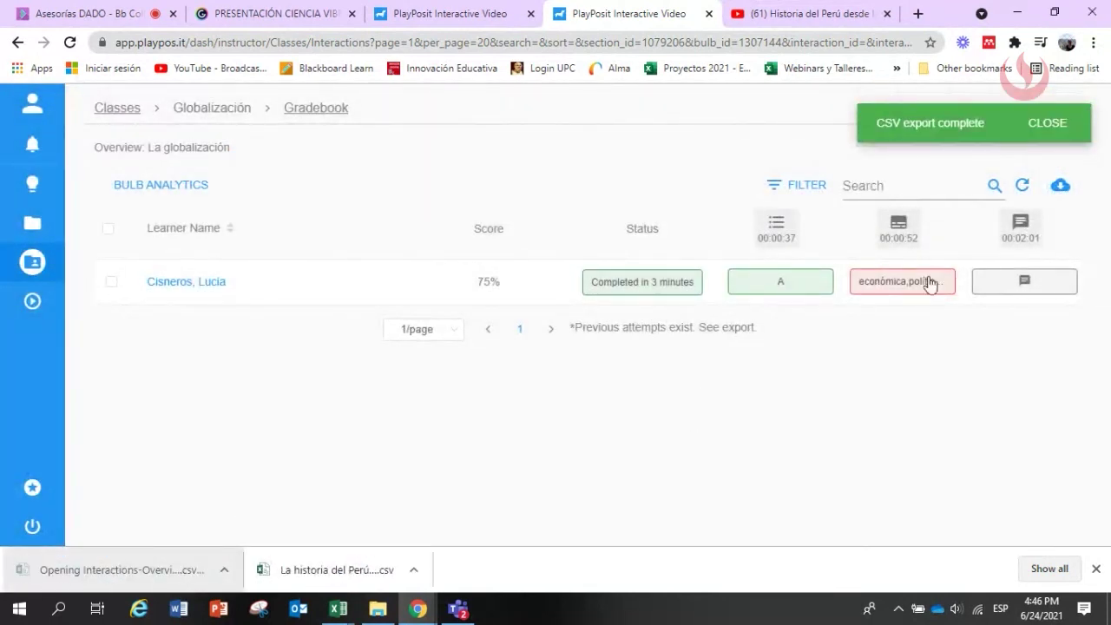
# - Maximize Excel and widen columns B and J to read learner name, score and start date
pyautogui.click(448, 36)
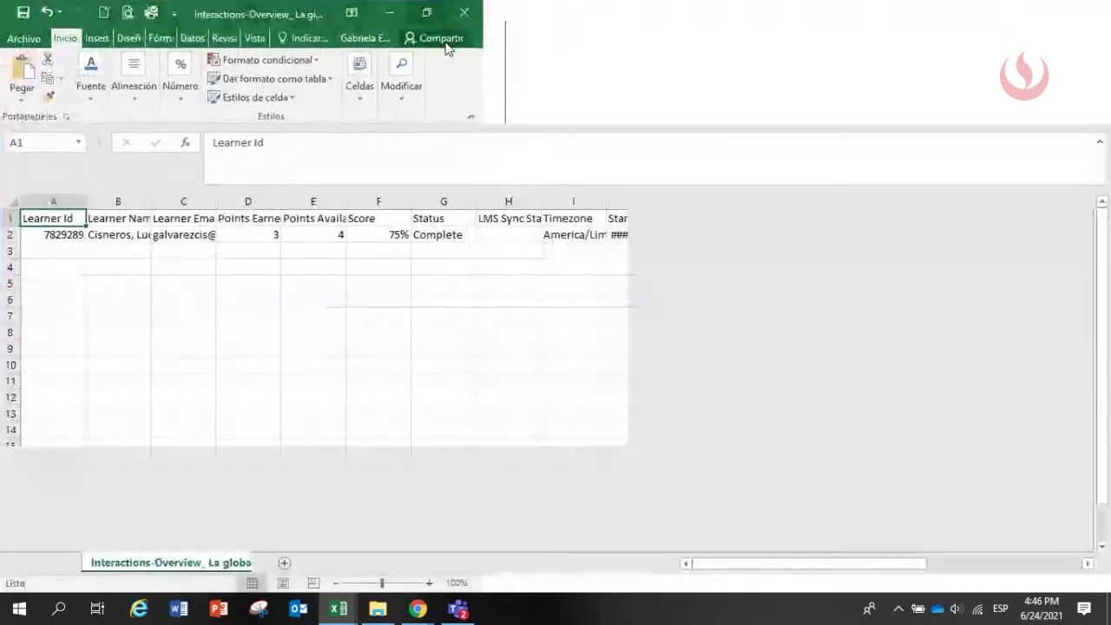
pyautogui.click(139, 240)
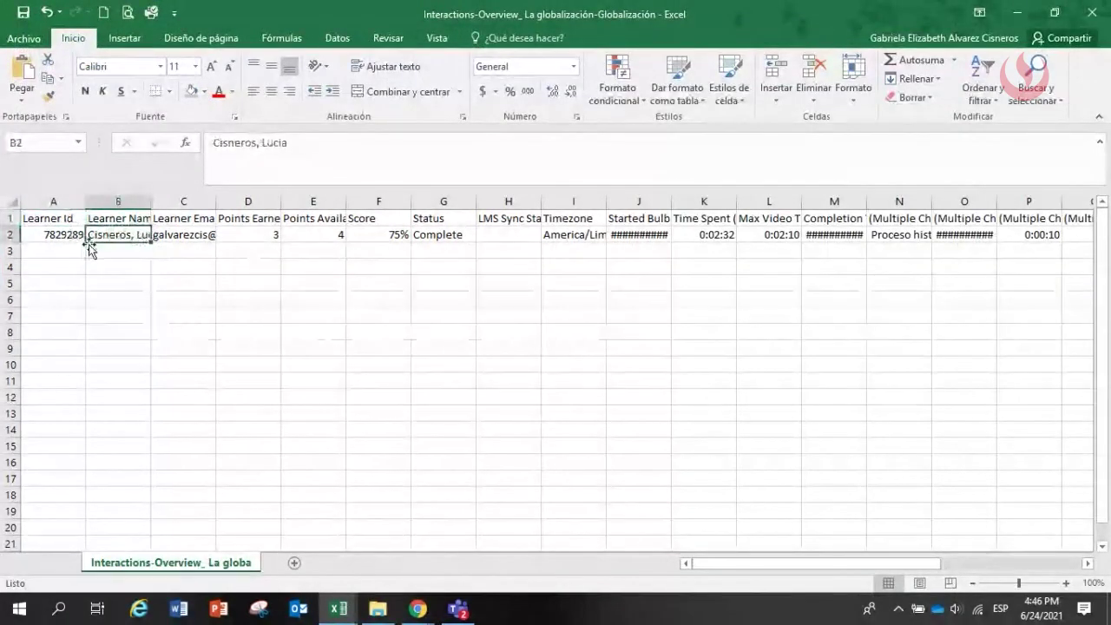
pyautogui.moveTo(216, 202); pyautogui.dragTo(183, 202)
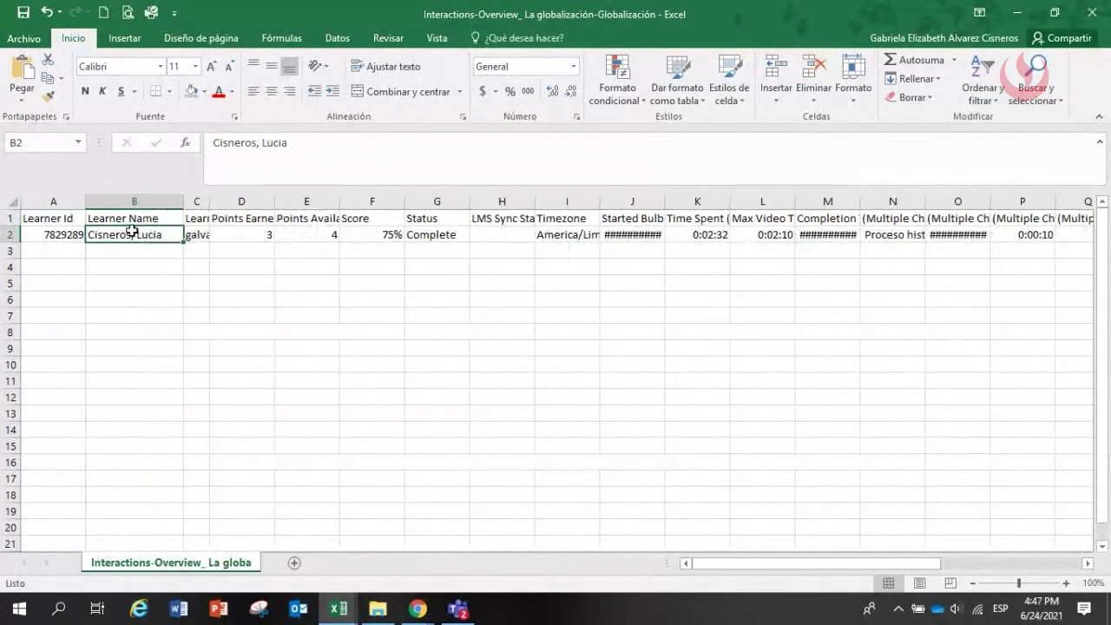
pyautogui.click(373, 237)
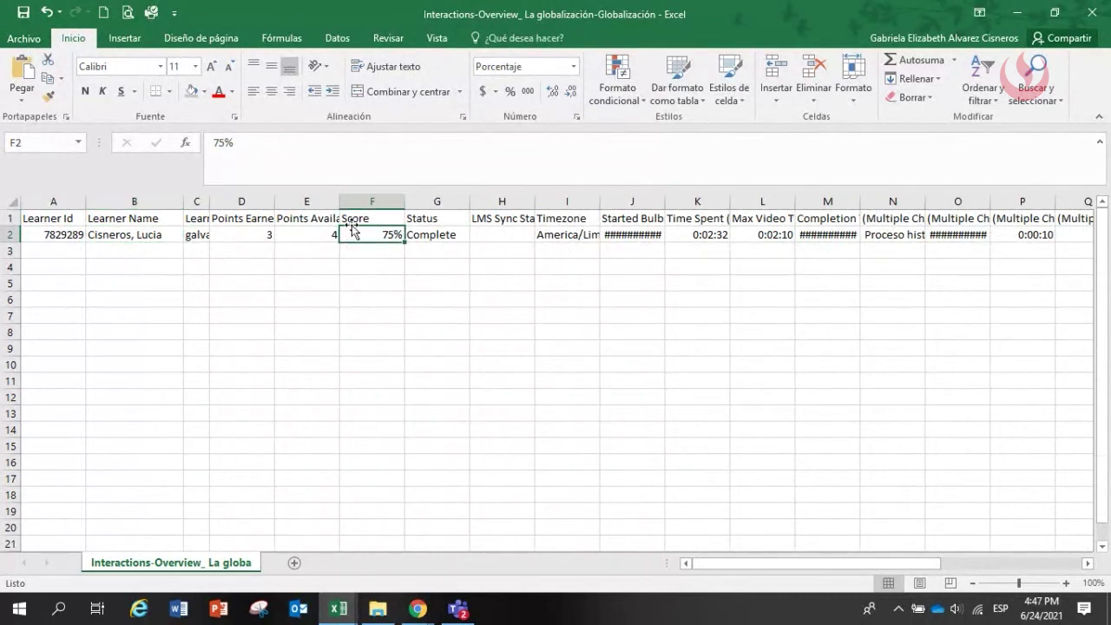
pyautogui.click(363, 270)
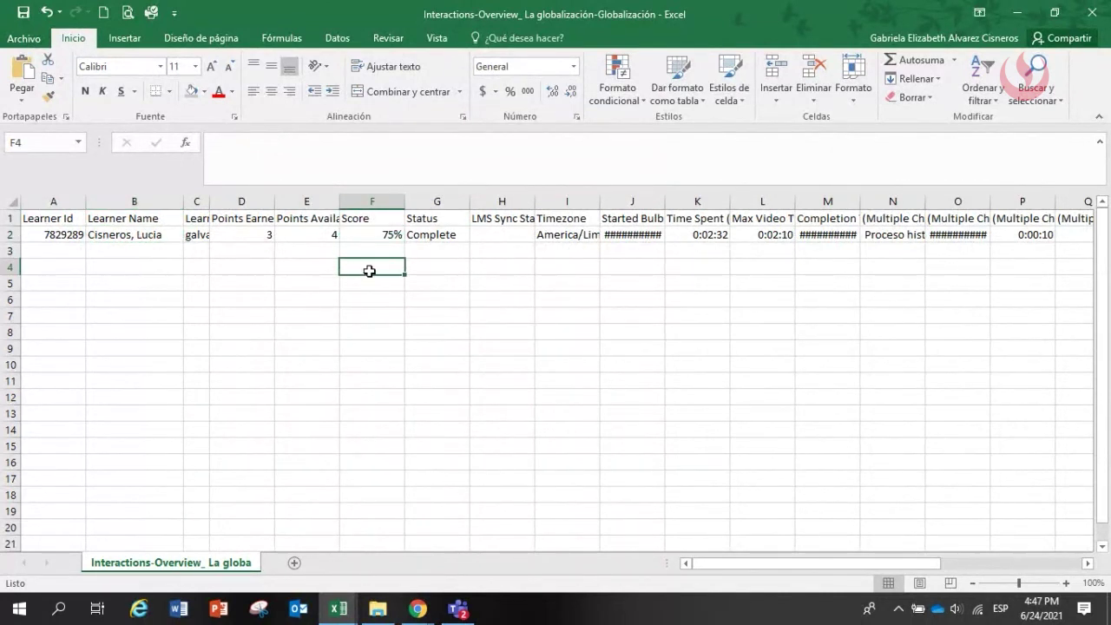
pyautogui.moveTo(665, 202); pyautogui.dragTo(690, 203)
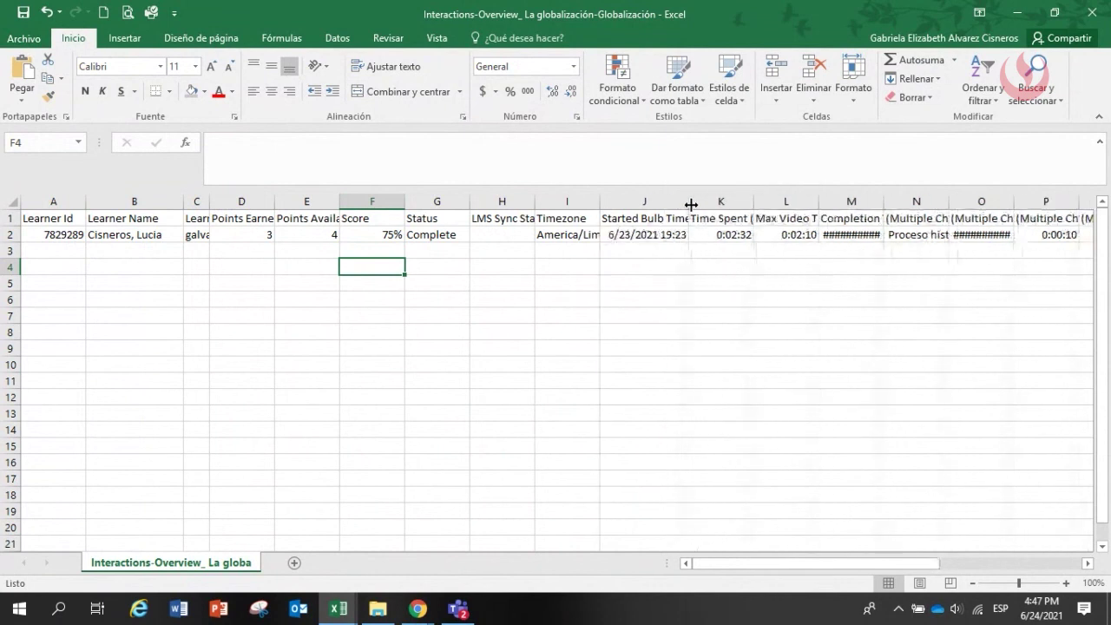
pyautogui.click(666, 237)
pyautogui.click(712, 238)
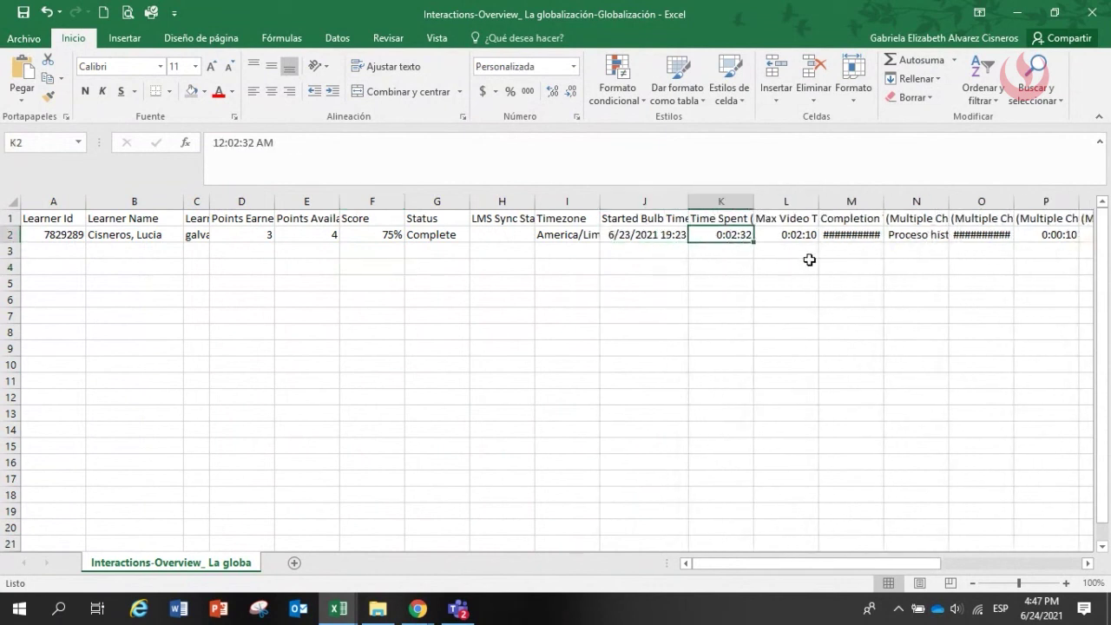
pyautogui.click(812, 236)
# - Widen columns M, L and O to reveal completion date 6/23/2021 19:48 and answer times
pyautogui.moveTo(803, 569); pyautogui.dragTo(865, 569)
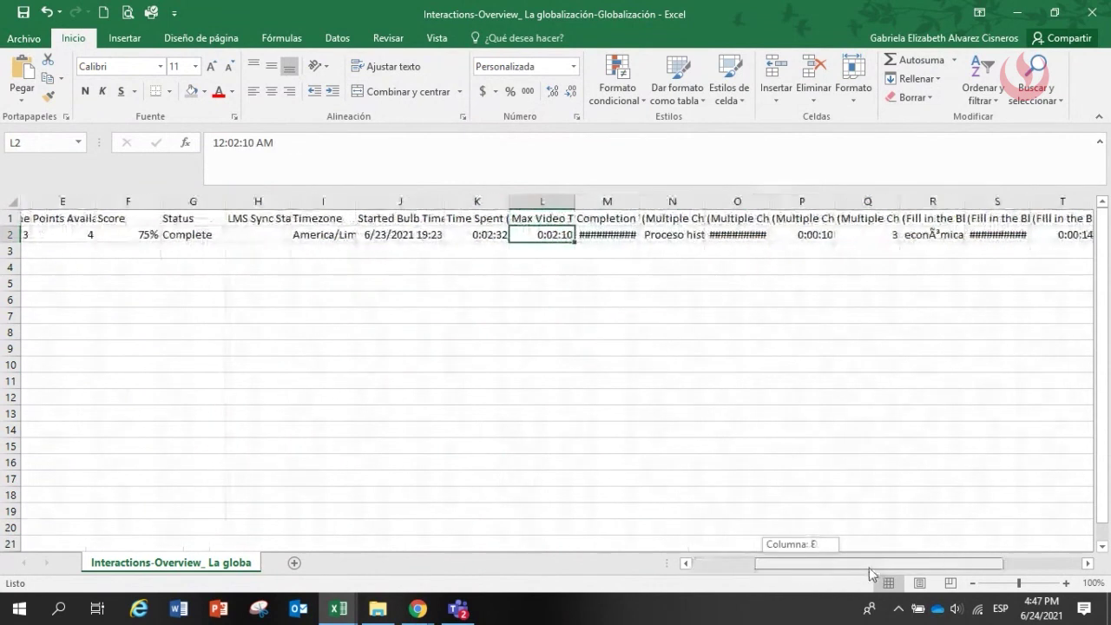
pyautogui.moveTo(631, 202); pyautogui.dragTo(678, 202)
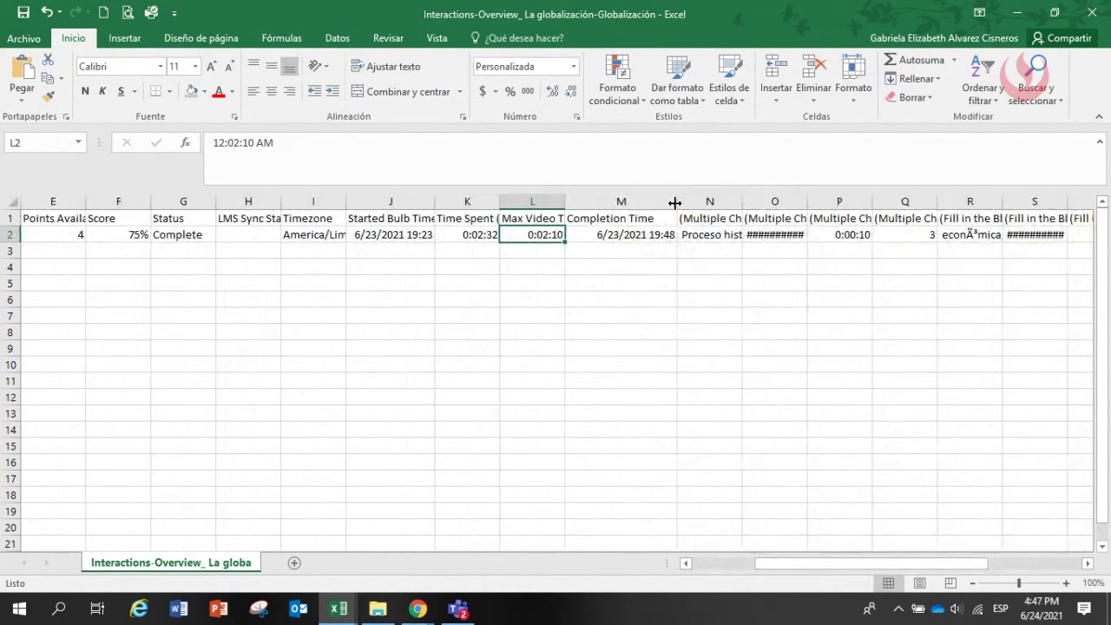
pyautogui.click(575, 229)
pyautogui.moveTo(565, 202); pyautogui.dragTo(576, 201)
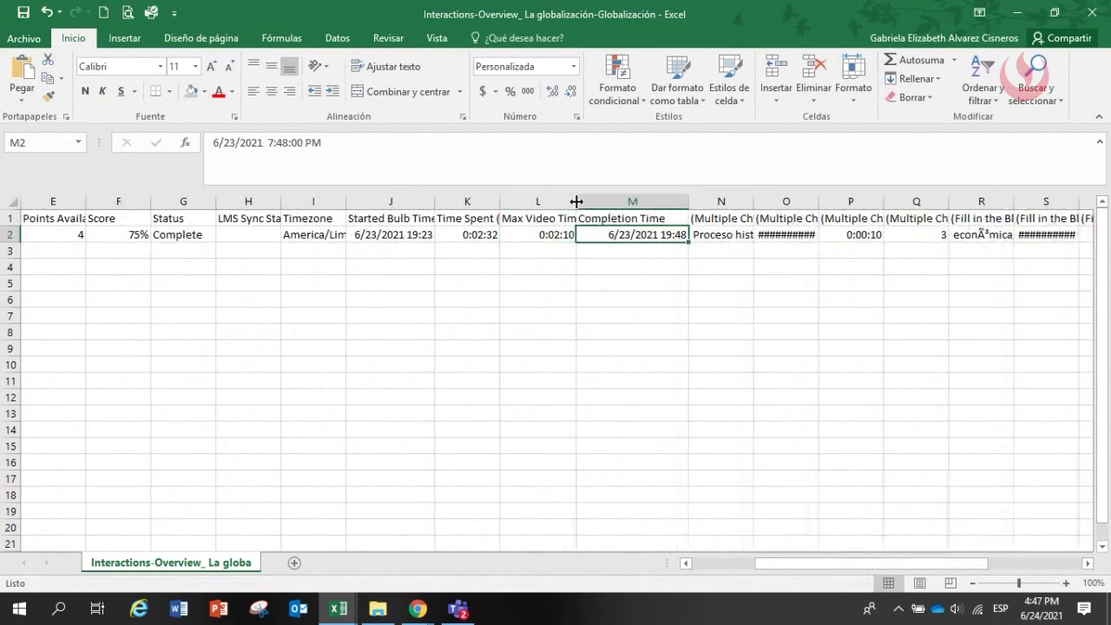
pyautogui.click(807, 233)
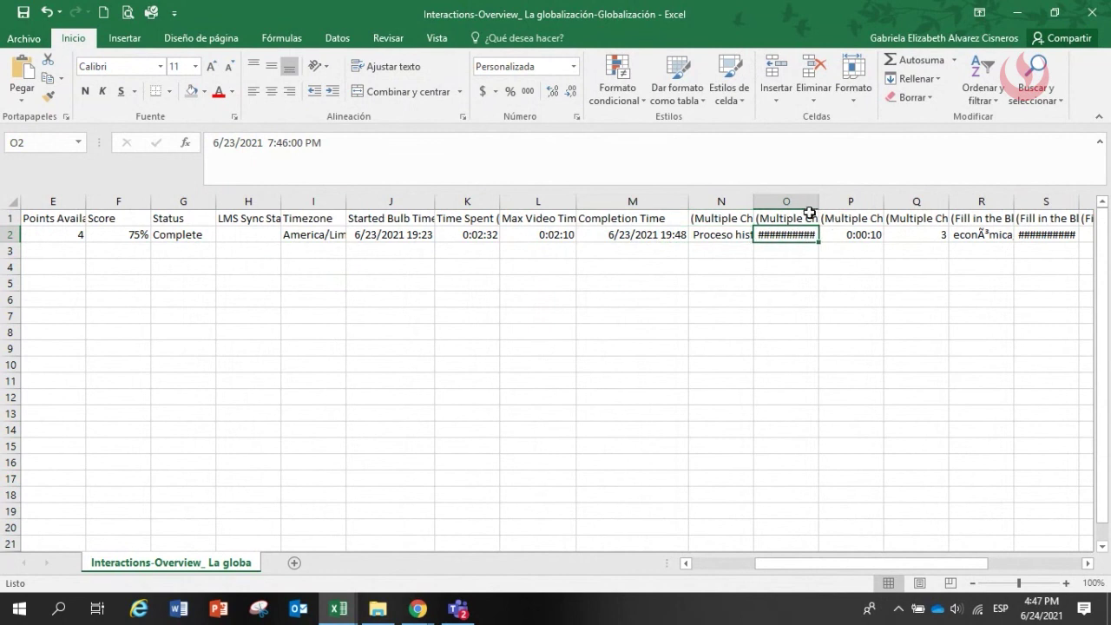
pyautogui.moveTo(820, 201); pyautogui.dragTo(863, 196)
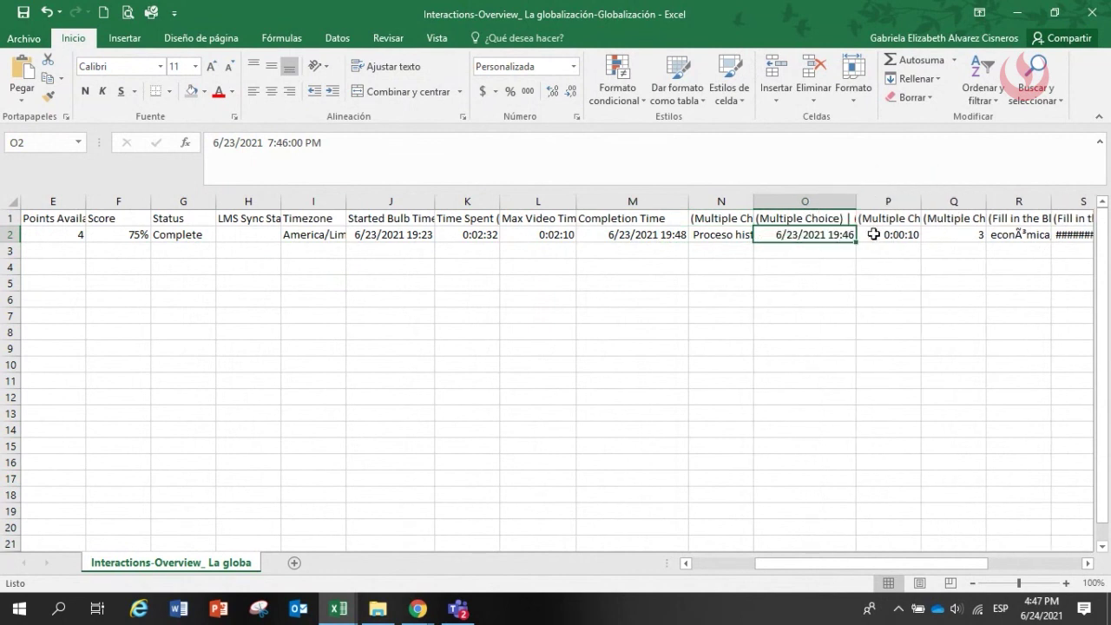
pyautogui.click(873, 235)
pyautogui.click(960, 231)
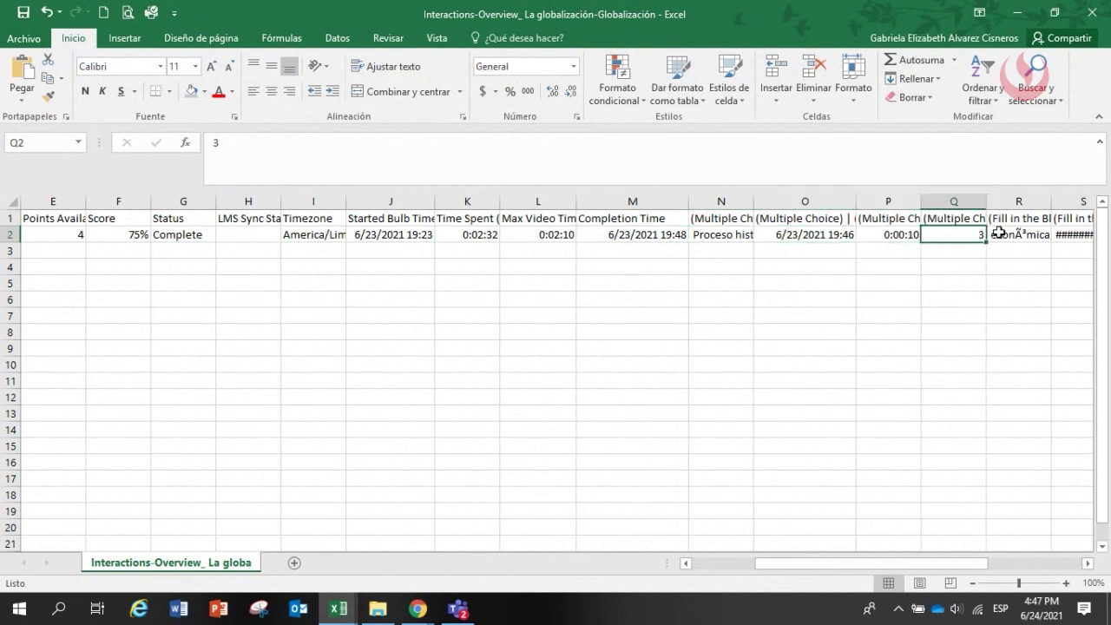
# - Minimize Excel, return to the My Bulbs tab and dismiss the mail notification
pyautogui.click(1018, 12)
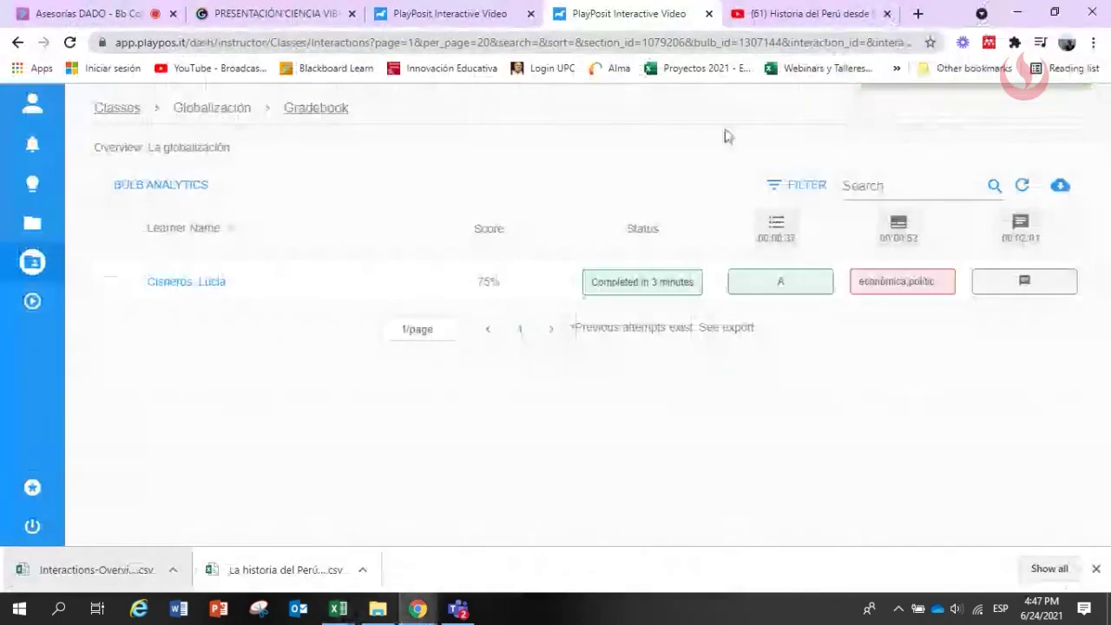
pyautogui.click(453, 7)
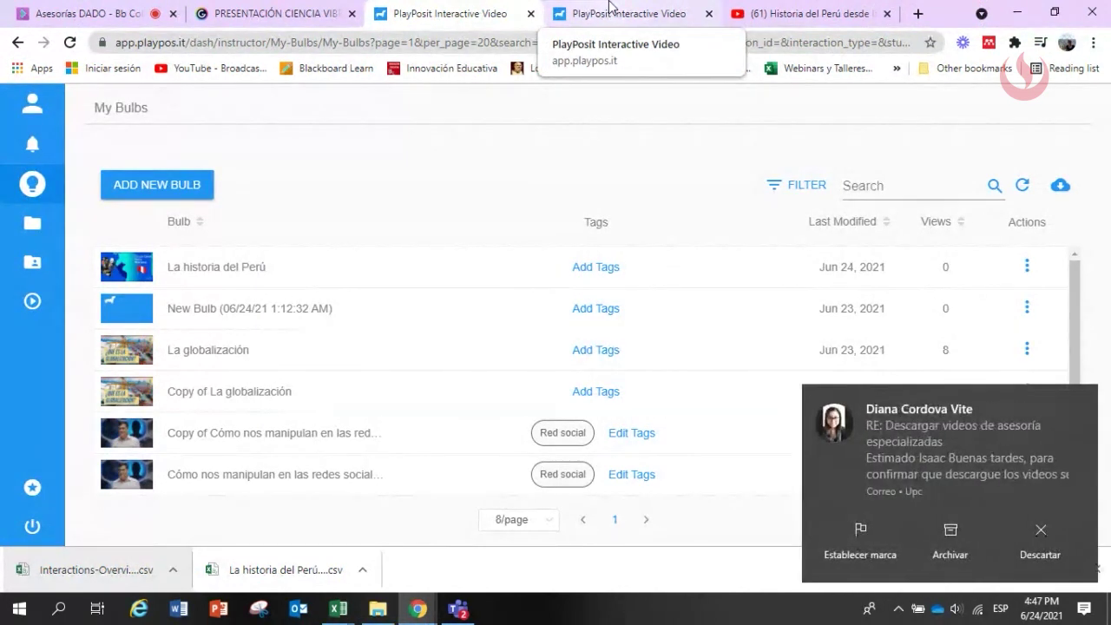
pyautogui.click(1084, 404)
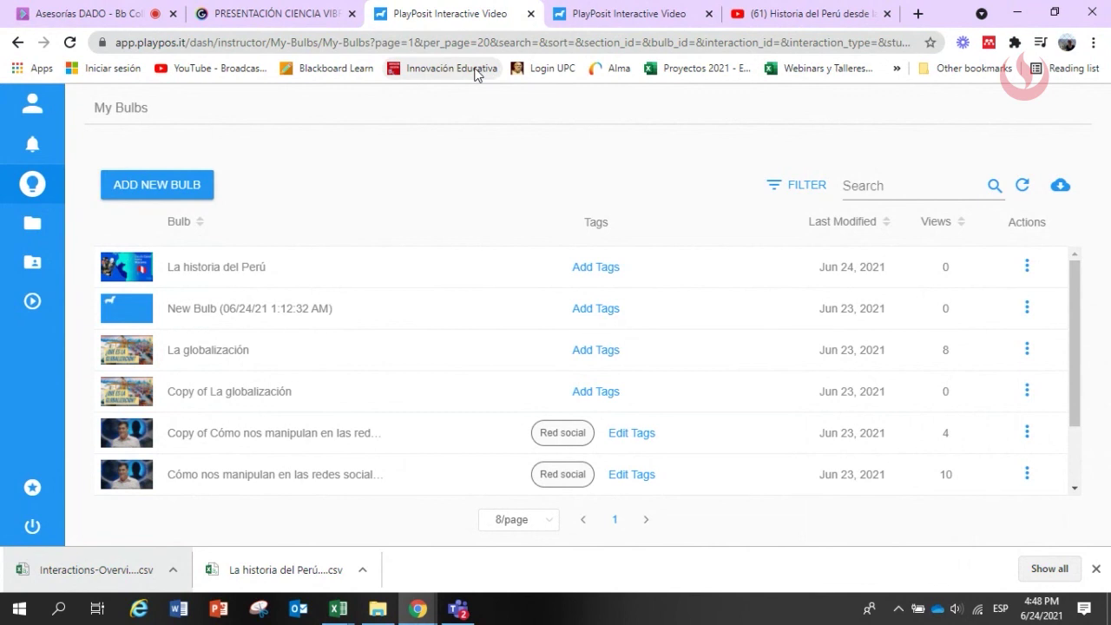
# - Open the learner's attempts from the Globalización class gradebook
pyautogui.moveTo(119, 330)
pyautogui.click(87, 275)
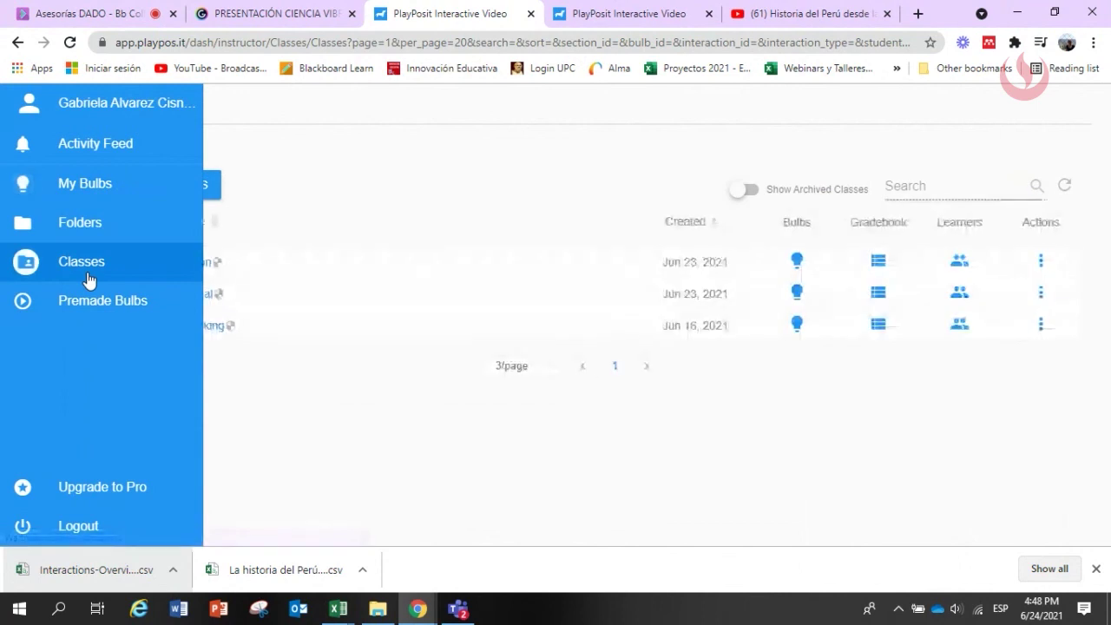
pyautogui.click(960, 269)
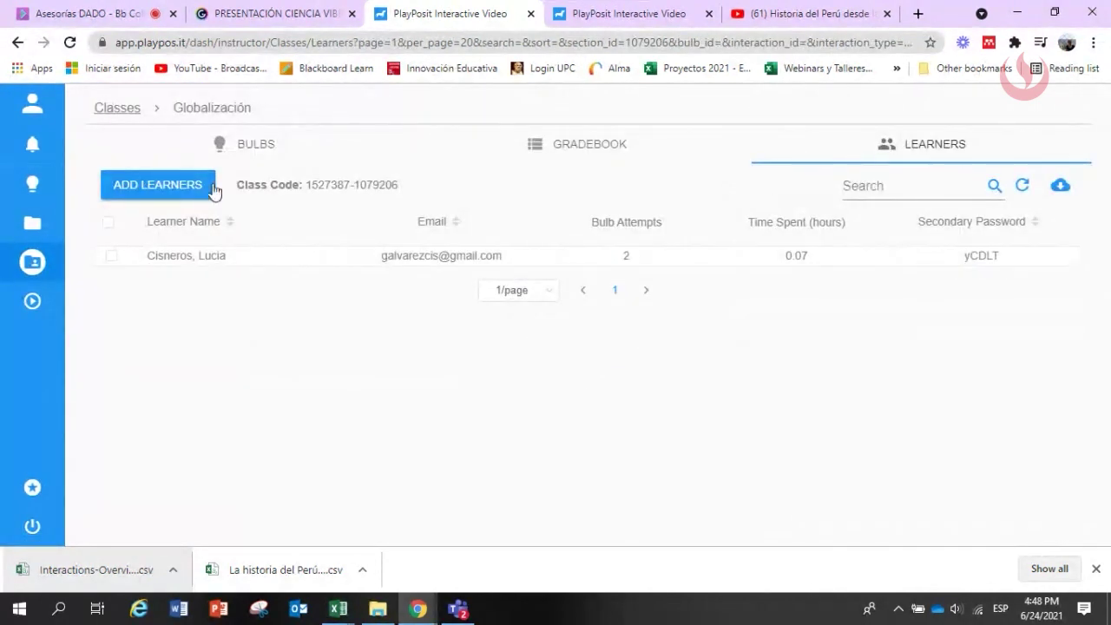
pyautogui.click(249, 146)
pyautogui.click(579, 143)
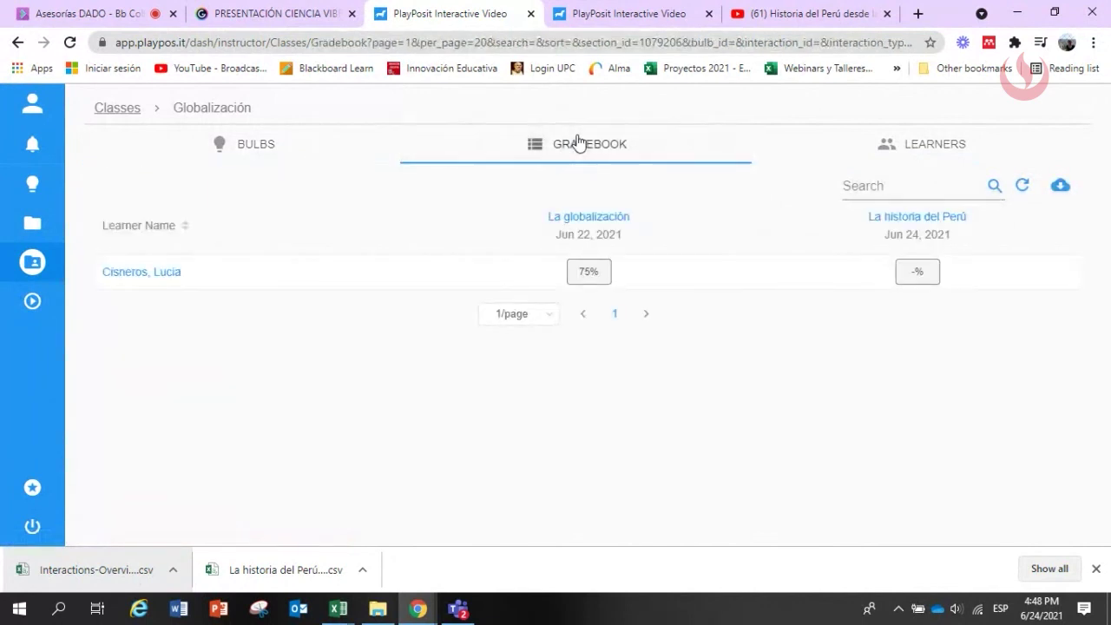
pyautogui.click(158, 277)
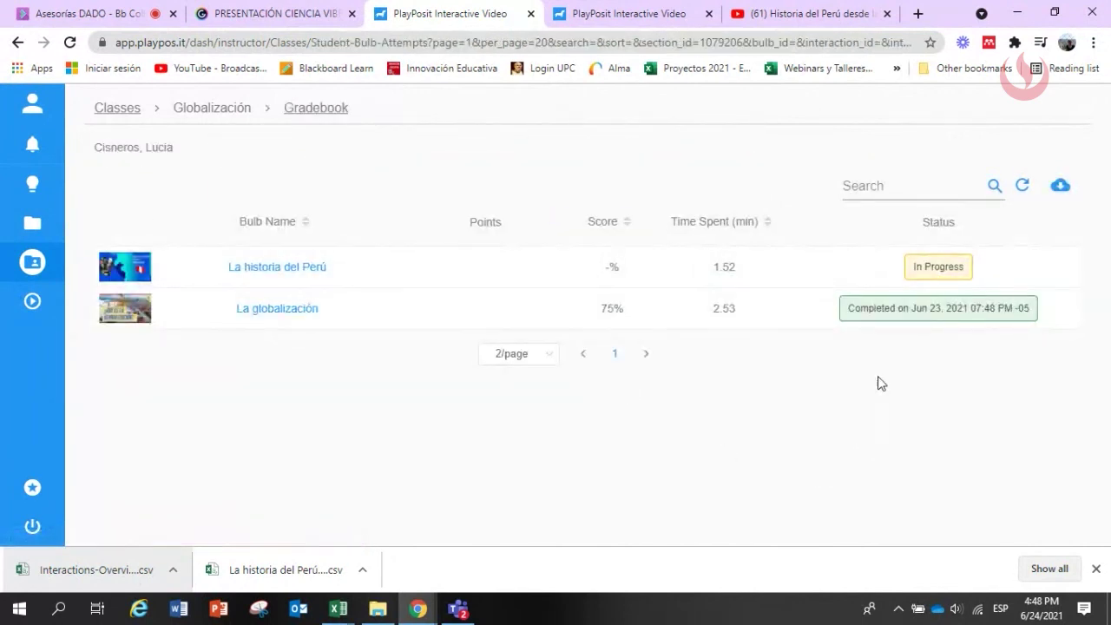